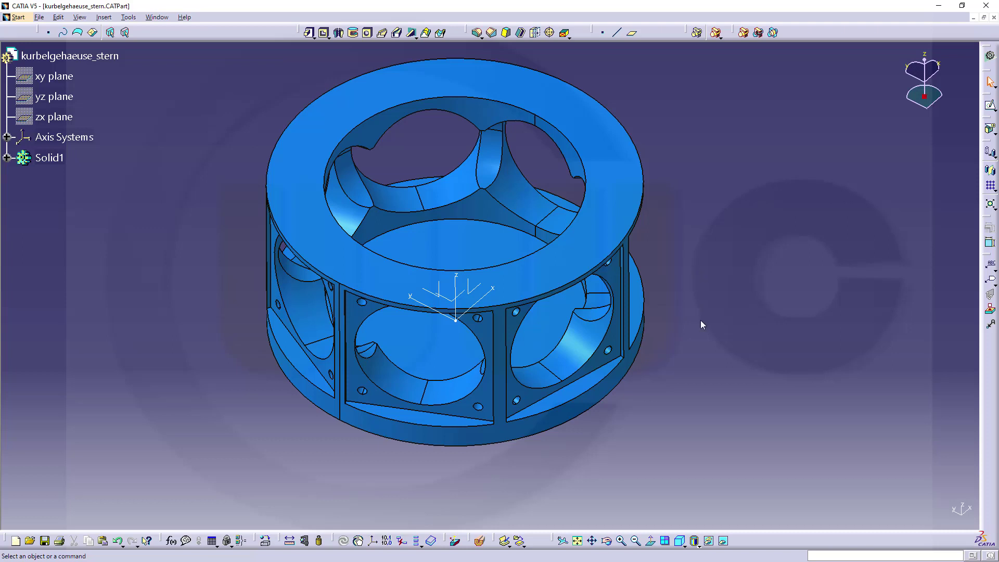
# Pan and orbit the finished crankcase to inspect it, then switch to the drawing PDF.
pyautogui.moveTo(661, 402); pyautogui.dragTo(764, 443, button='middle')
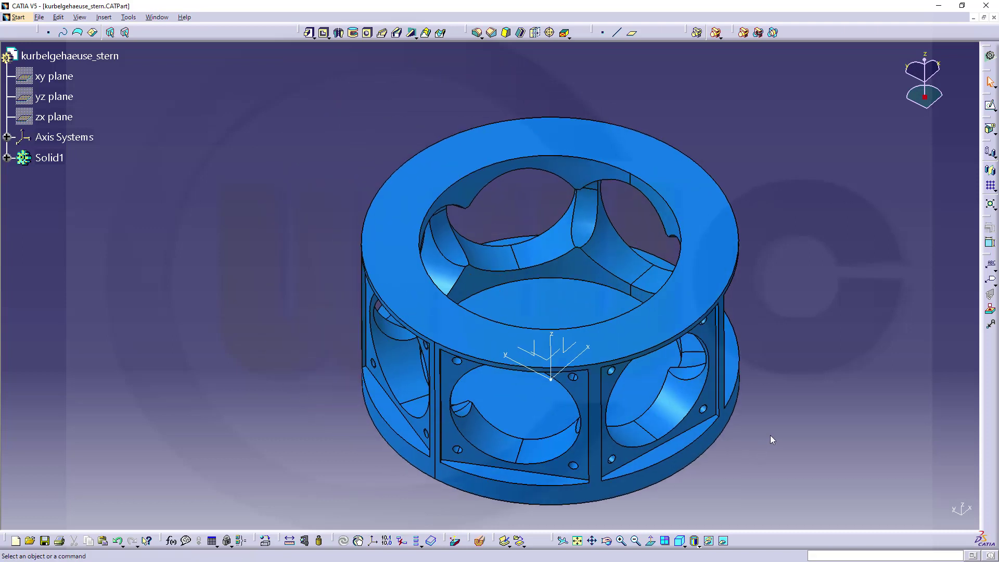
pyautogui.moveTo(751, 383); pyautogui.dragTo(310, 392, button='middle')
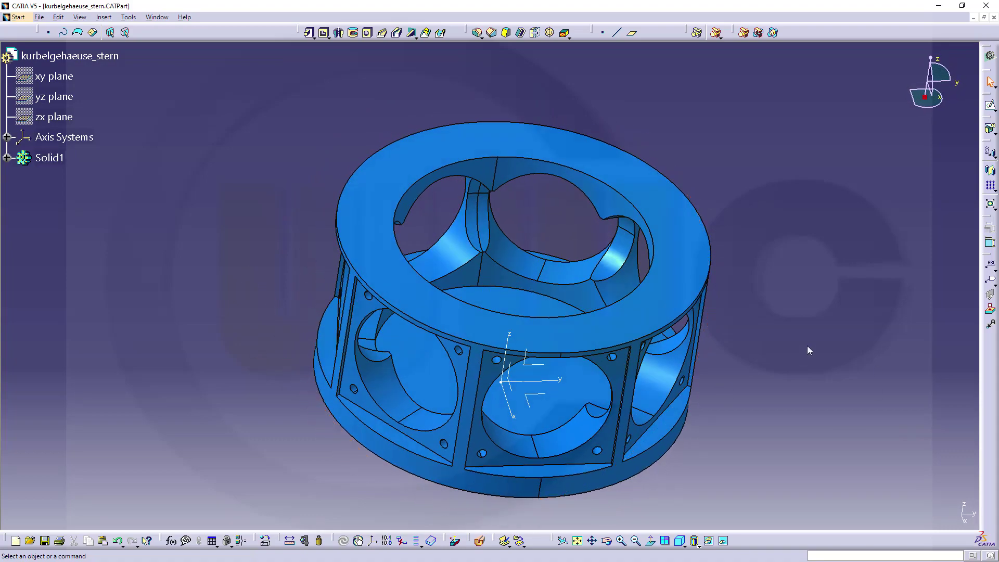
pyautogui.hotkey('alt', 'Tab')
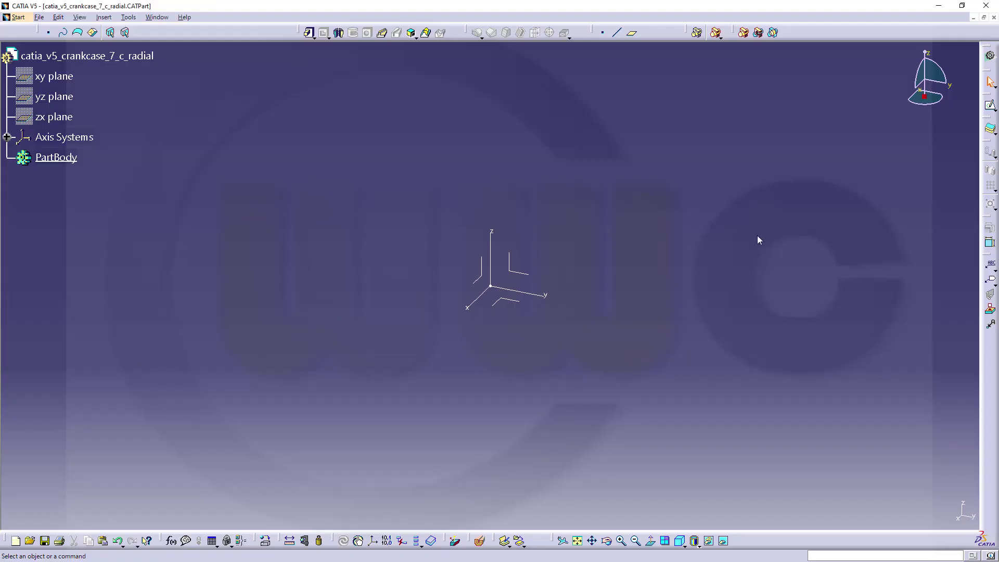
# Start a sketch on the XY plane and draw a circle.
pyautogui.click(990, 105)
pyautogui.click(514, 303)
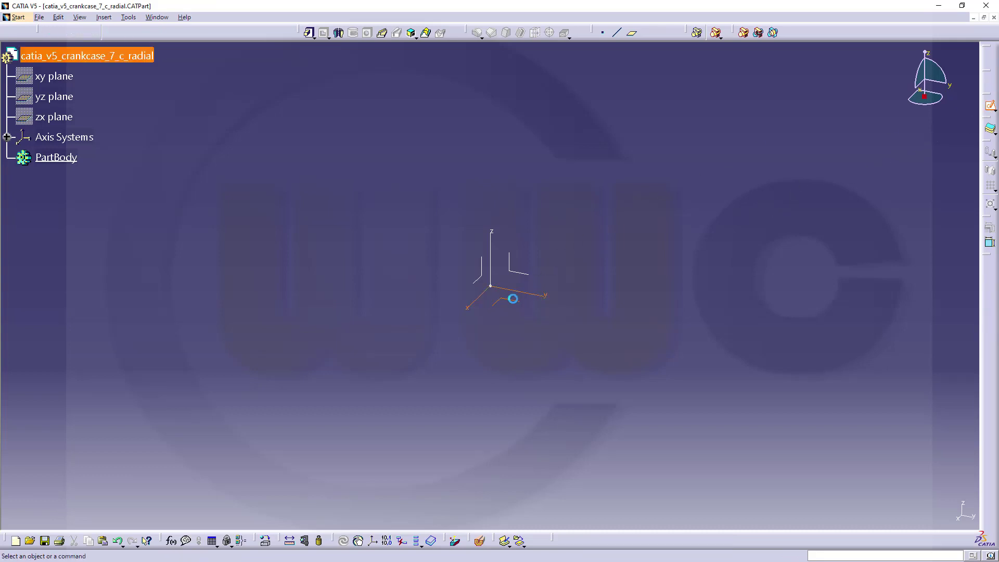
pyautogui.moveTo(465, 247); pyautogui.dragTo(543, 315)
pyautogui.click(615, 346)
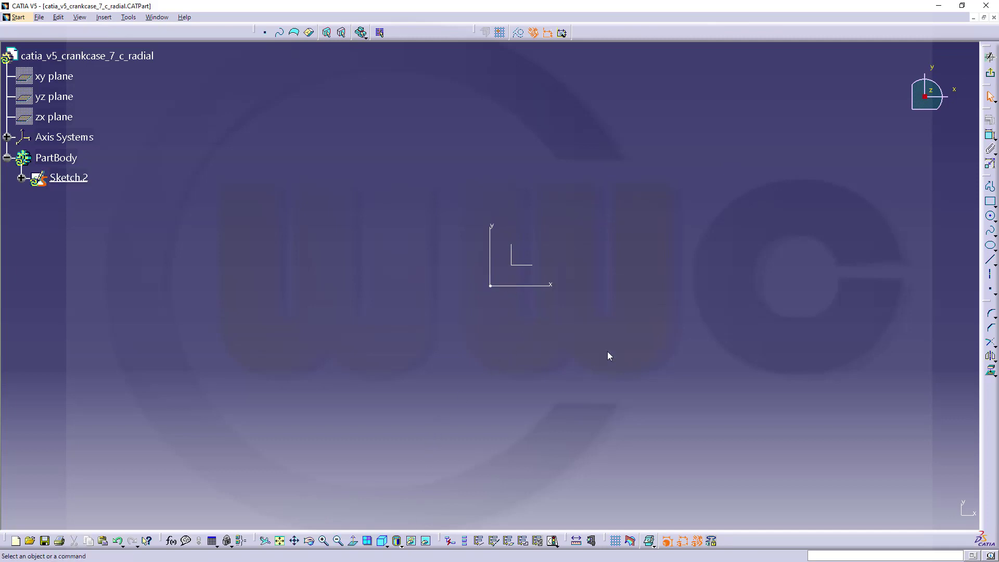
pyautogui.click(990, 216)
pyautogui.click(624, 262)
pyautogui.click(692, 272)
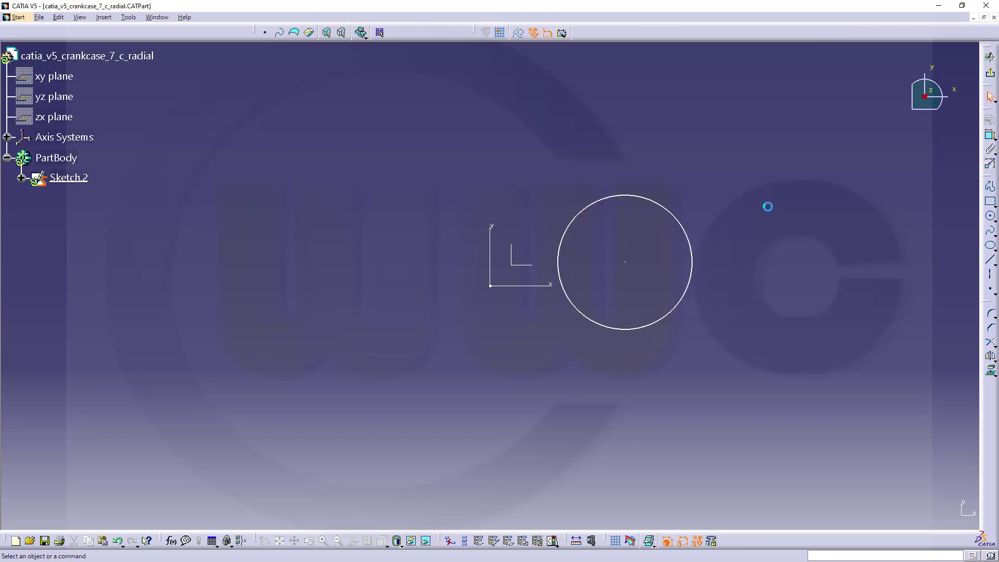
# Dimension the circle's diameter to 383 mm.
pyautogui.click(990, 137)
pyautogui.click(693, 257)
pyautogui.click(759, 212)
pyautogui.doubleClick(760, 212)
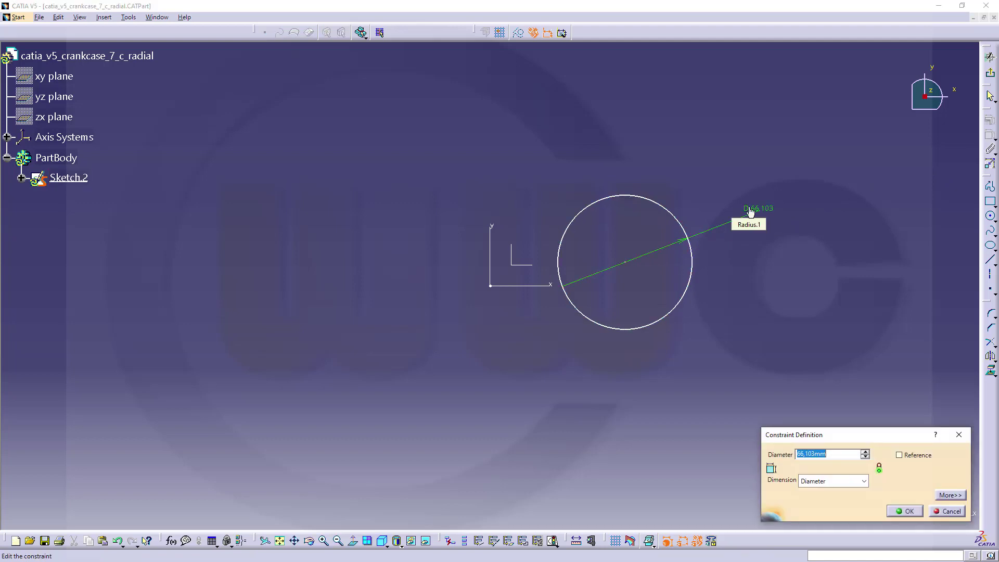
pyautogui.write('383')
pyautogui.press('Return')
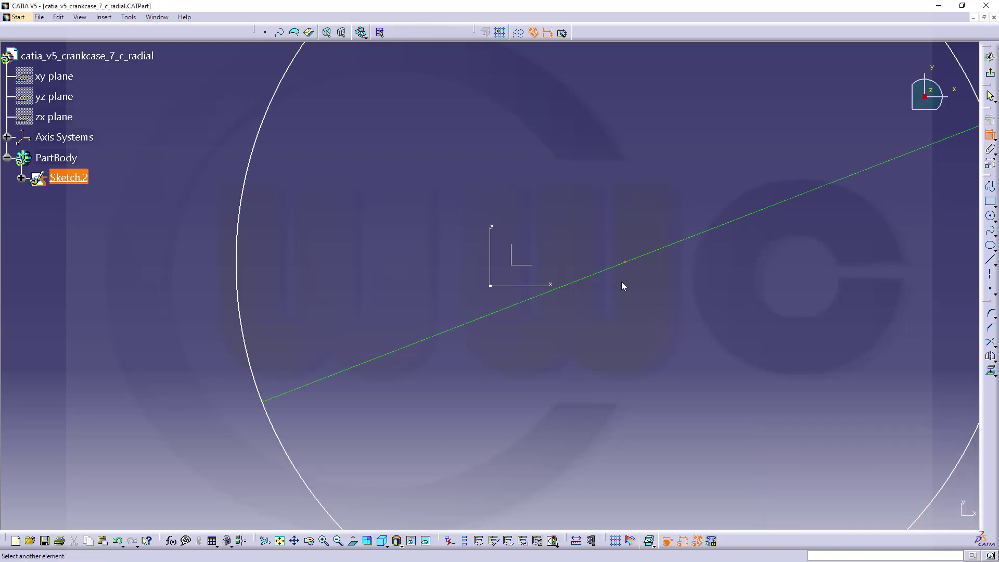
# Make the circle's centre coincident with the horizontal and vertical axes, then exit the sketch.
pyautogui.click(555, 287)
pyautogui.rightClick(601, 223)
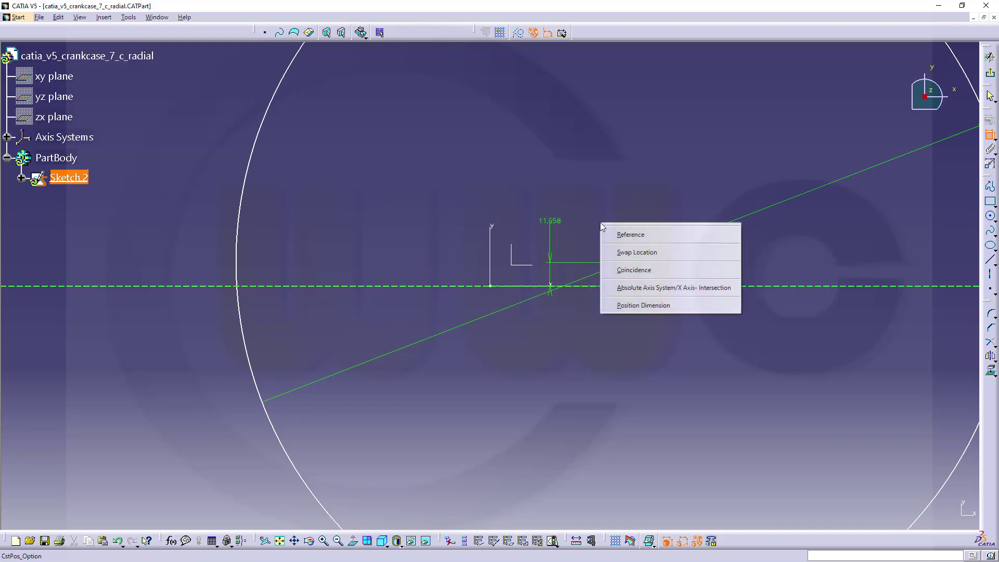
pyautogui.click(632, 267)
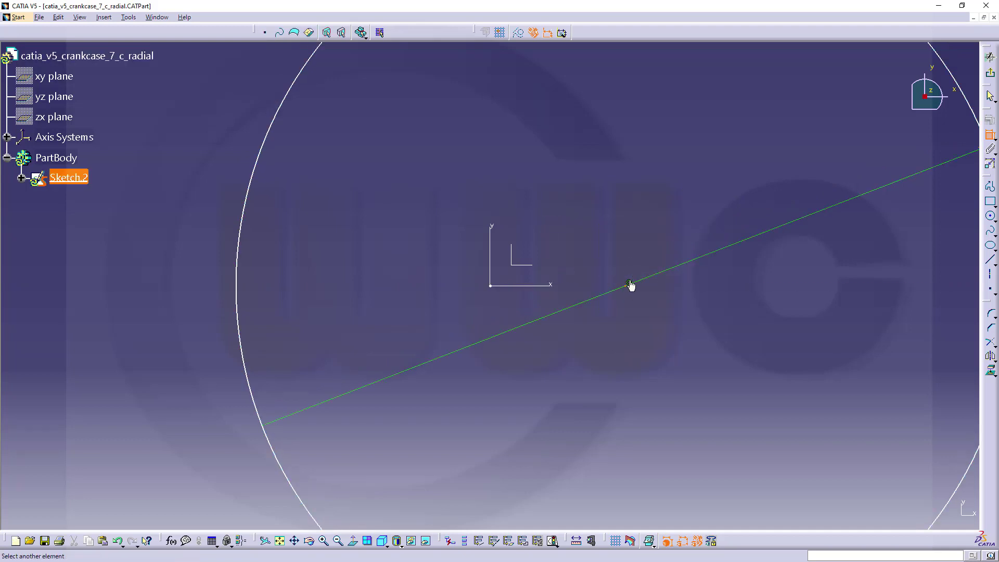
pyautogui.click(490, 228)
pyautogui.rightClick(523, 201)
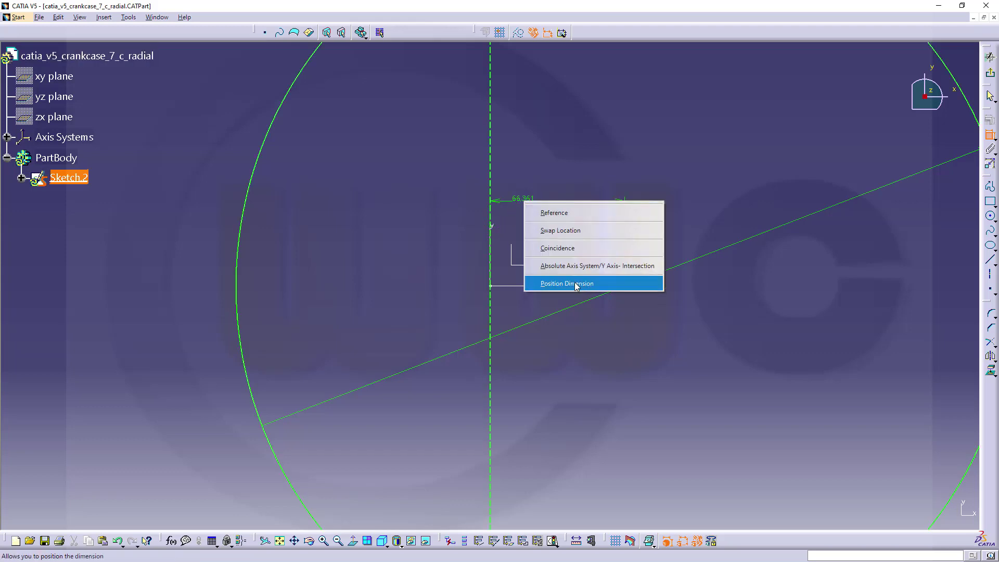
pyautogui.click(565, 250)
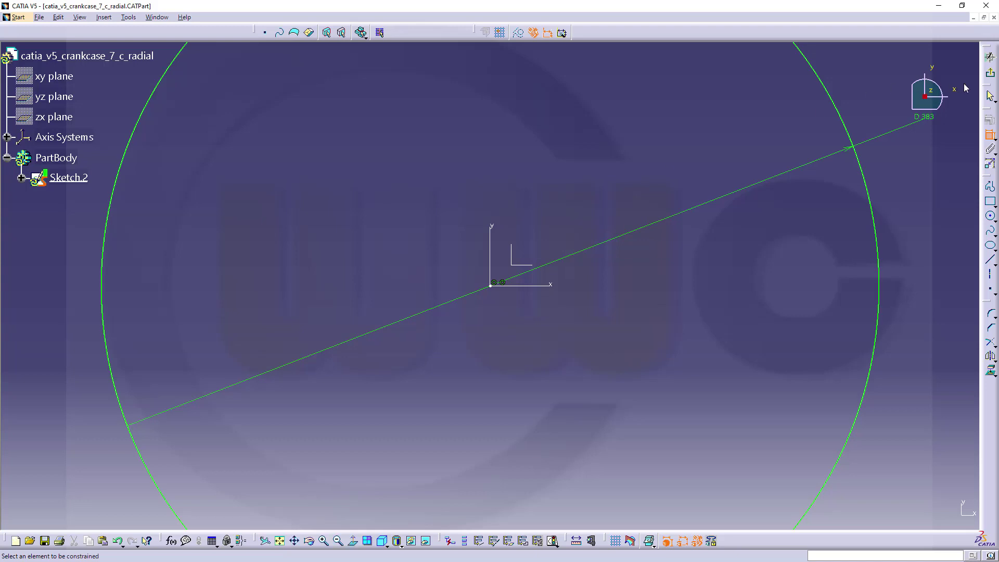
pyautogui.click(990, 75)
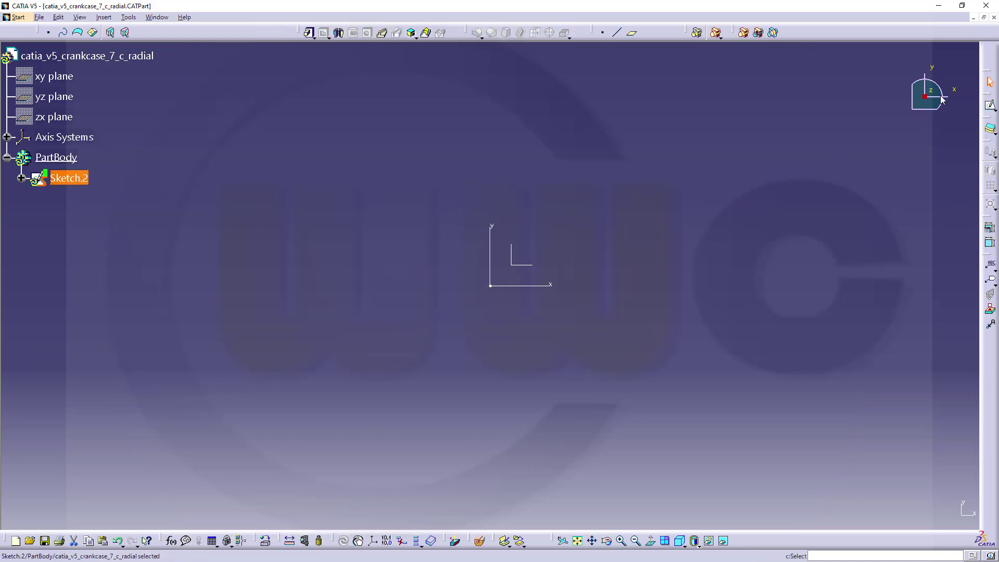
# Pad Sketch.2 by 20 mm to form the base disc.
pyautogui.click(309, 33)
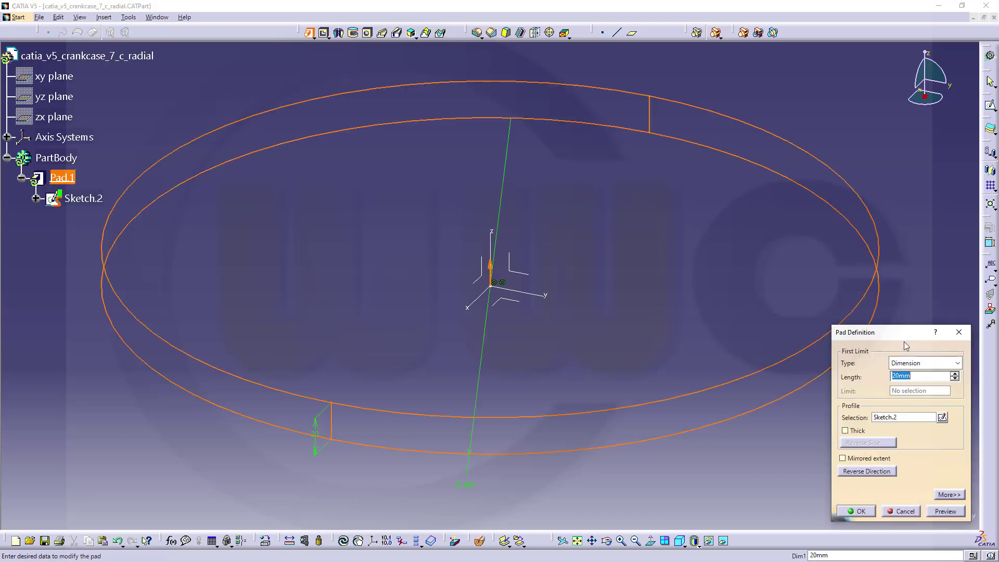
pyautogui.write('20')
pyautogui.press('Return')
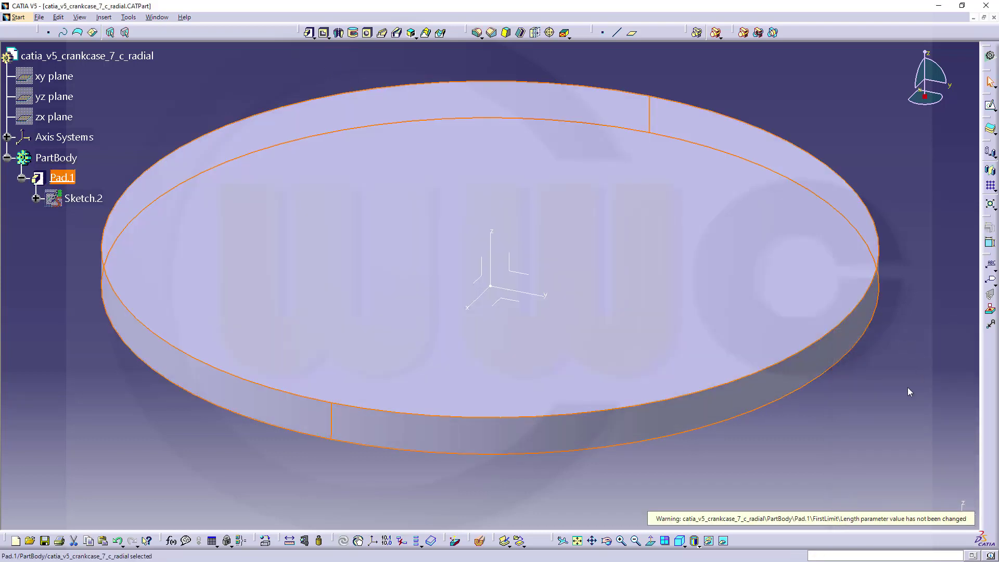
pyautogui.click(905, 399)
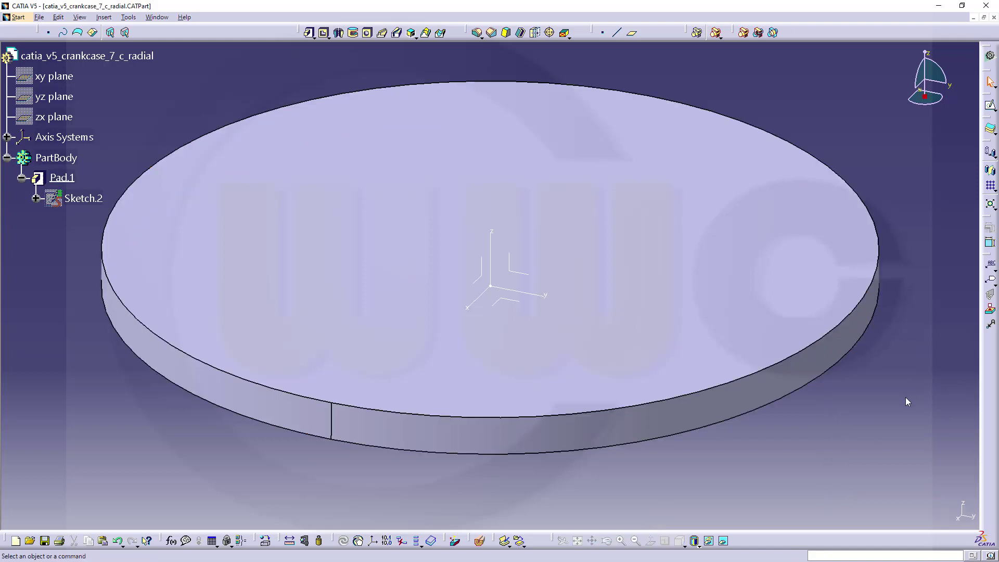
# Start a second thin pad from Sketch.2 with a length of 186 mm.
pyautogui.click(80, 199)
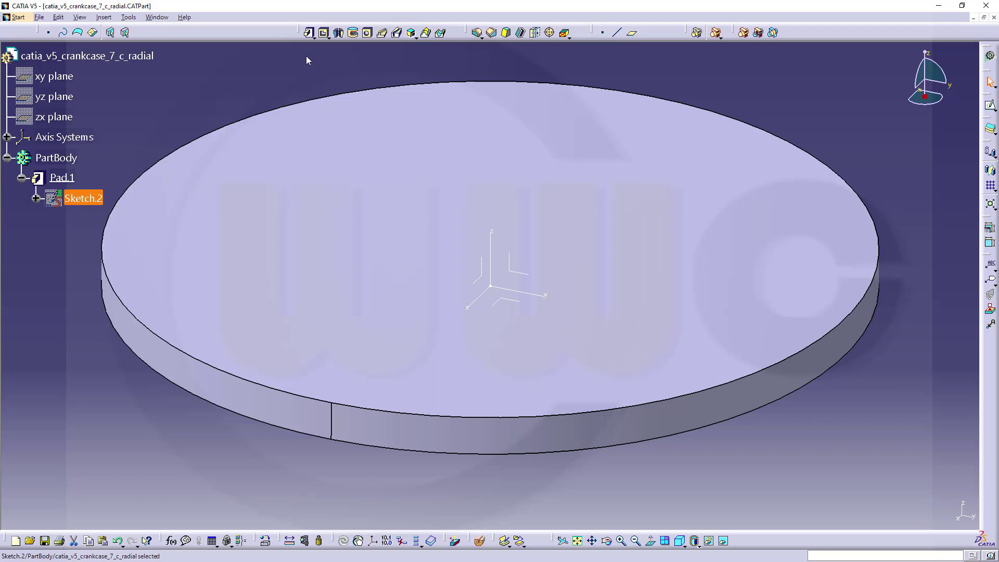
pyautogui.click(309, 32)
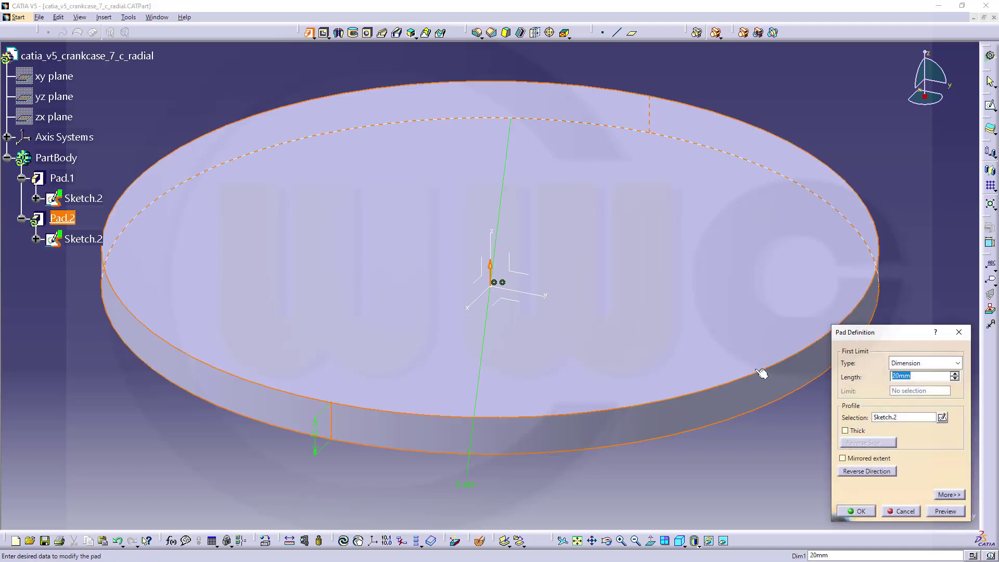
pyautogui.click(849, 433)
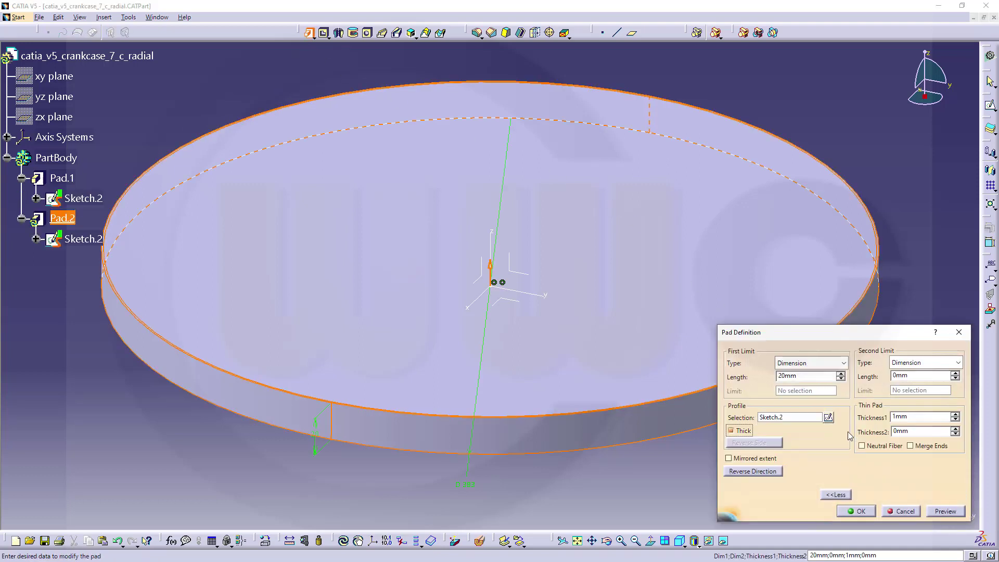
pyautogui.doubleClick(807, 375)
pyautogui.write('186')
pyautogui.press('Return')
pyautogui.click(920, 375)
# Set the wall thickness to (383-266)/2, giving 58.5 mm, and create the ring pad.
pyautogui.click(920, 416)
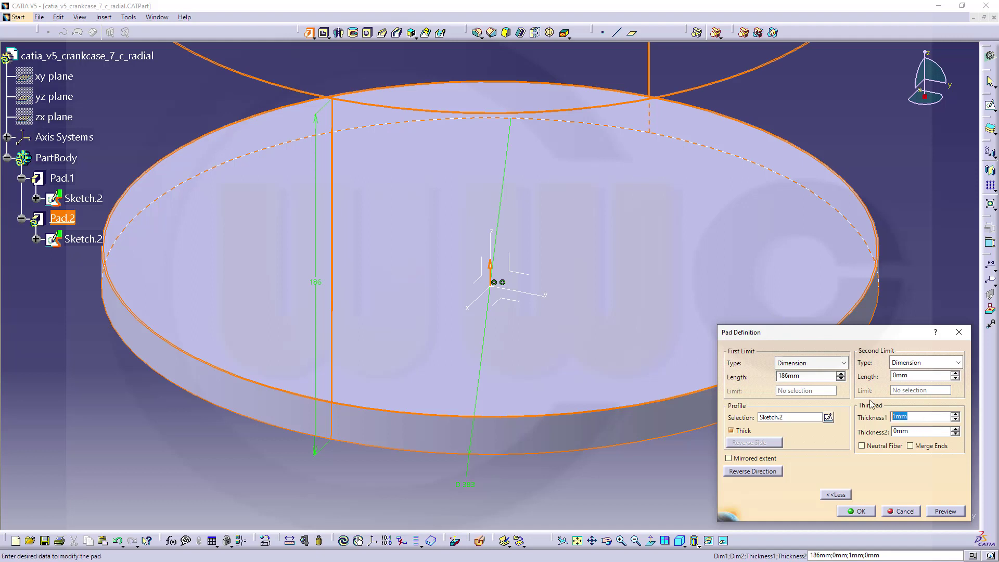
pyautogui.write('(383-266=')
pyautogui.press('BackSpace')
pyautogui.write(')/2')
pyautogui.press('Return')
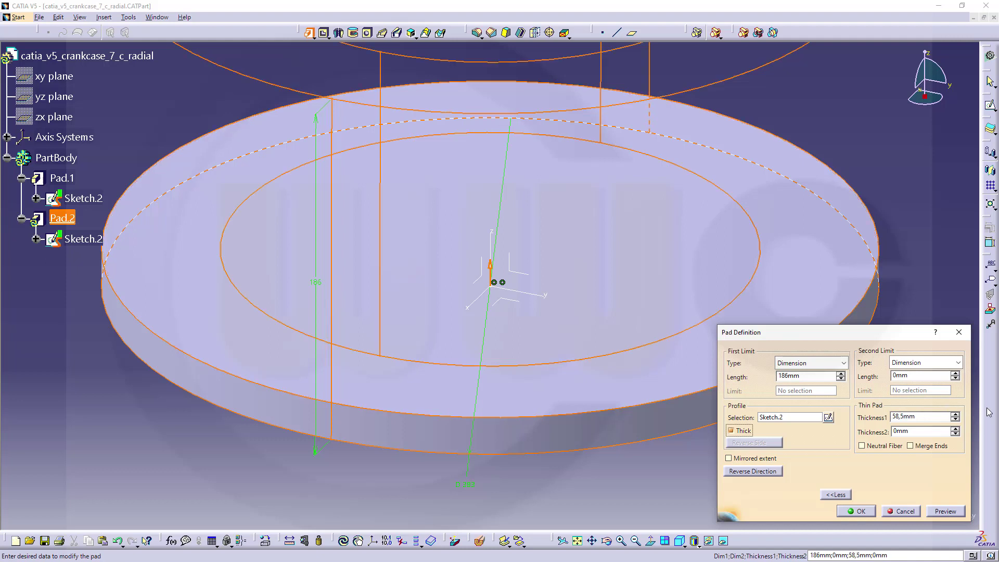
pyautogui.click(861, 510)
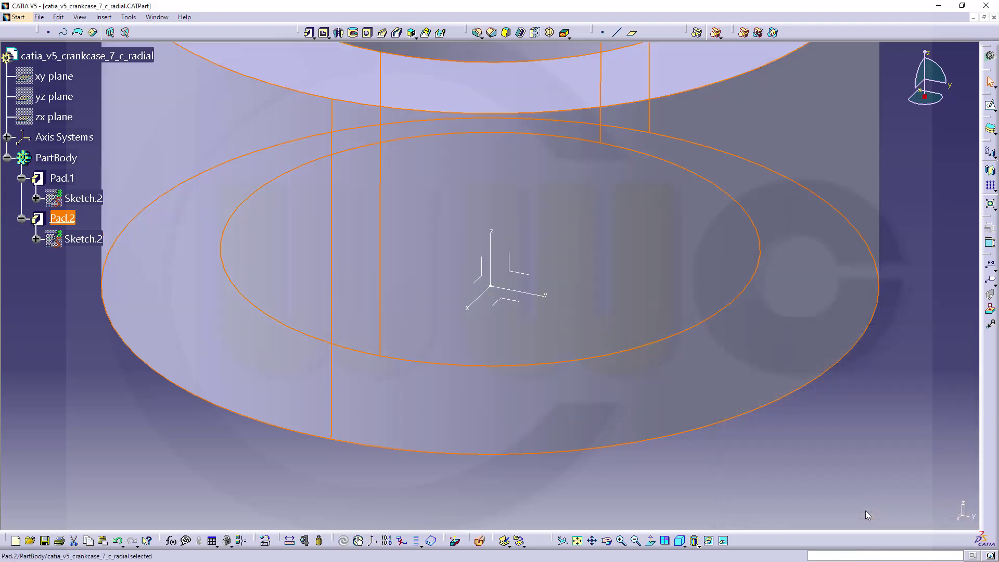
pyautogui.moveTo(713, 342); pyautogui.dragTo(713, 367, button='middle')
pyautogui.moveTo(551, 194); pyautogui.dragTo(489, 274, button='middle')
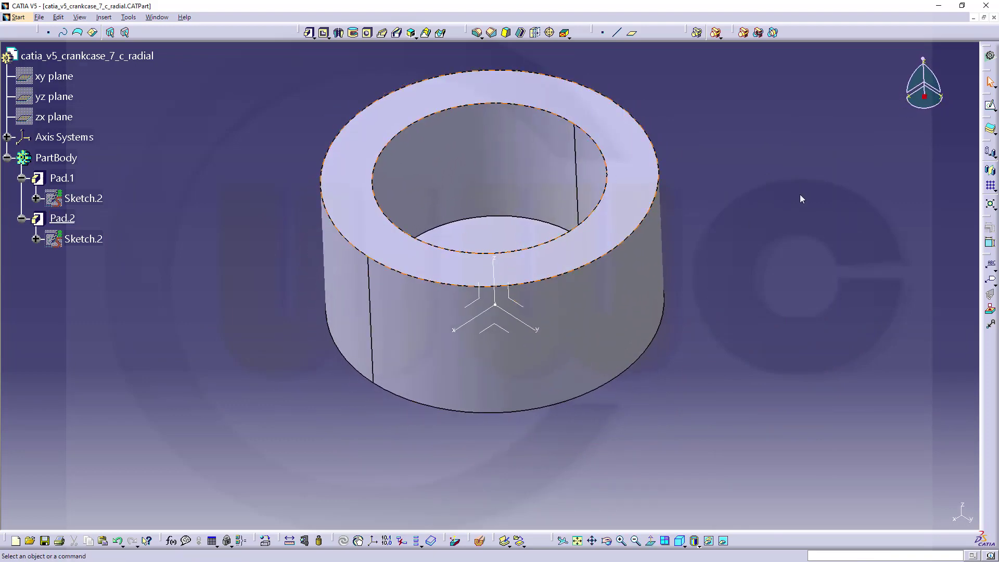
# Create Plane.1 offset 171 mm from the YZ plane.
pyautogui.moveTo(800, 194); pyautogui.dragTo(755, 301, button='middle')
pyautogui.click(631, 32)
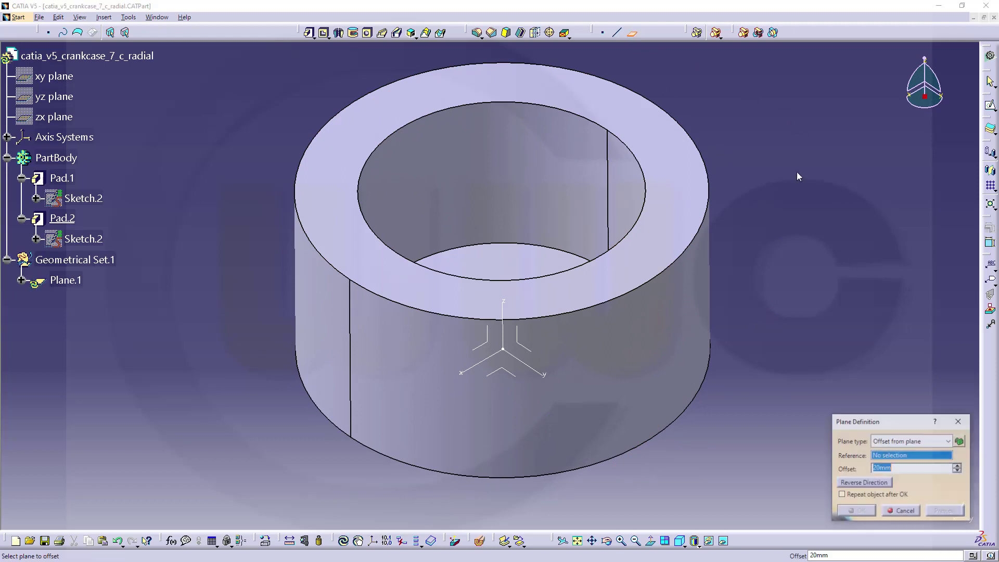
pyautogui.click(523, 347)
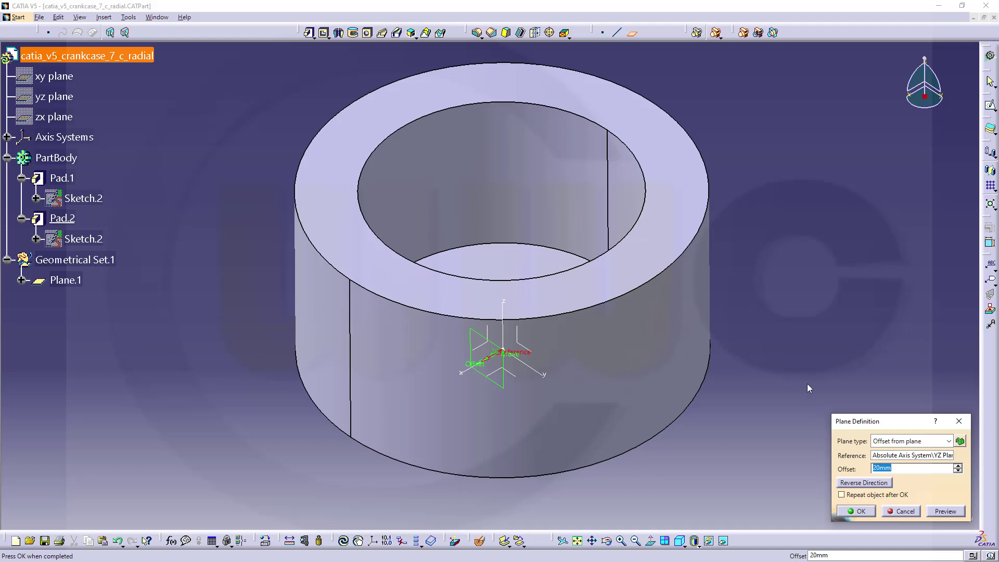
pyautogui.click(960, 441)
pyautogui.doubleClick(889, 467)
pyautogui.write('171')
pyautogui.press('Return')
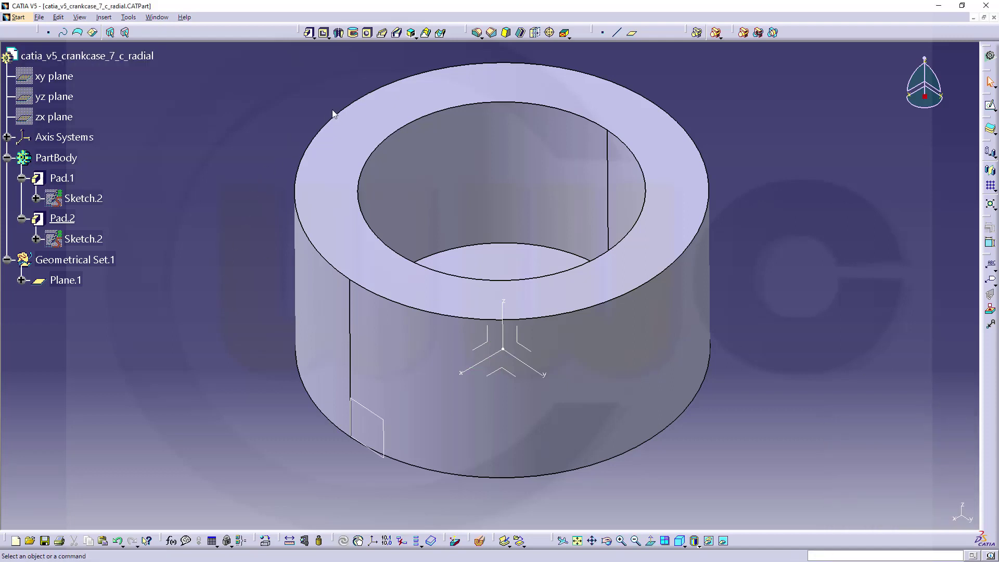
# Open a sketch on Plane.1 and draw a rectangle beside the ring.
pyautogui.click(989, 106)
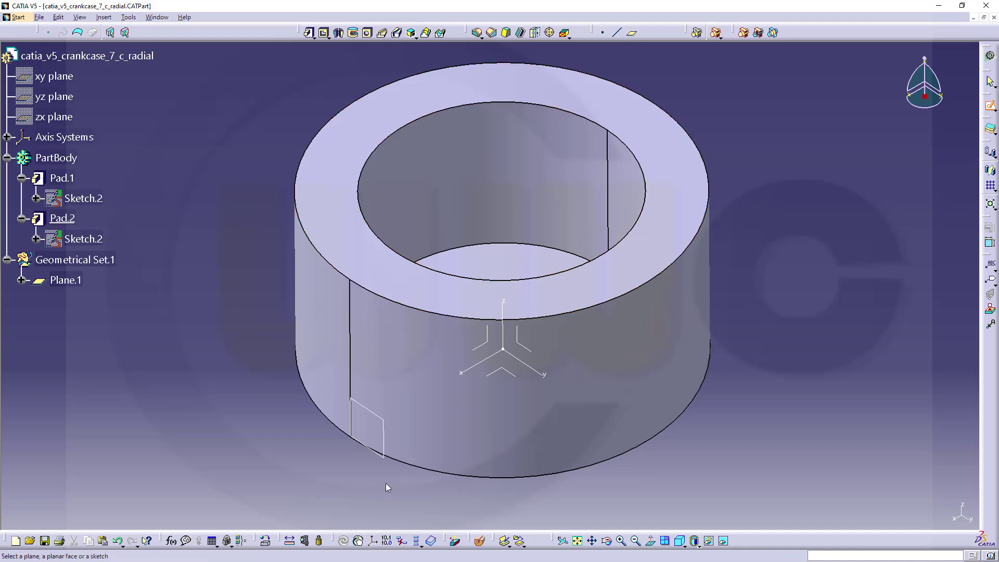
pyautogui.click(389, 446)
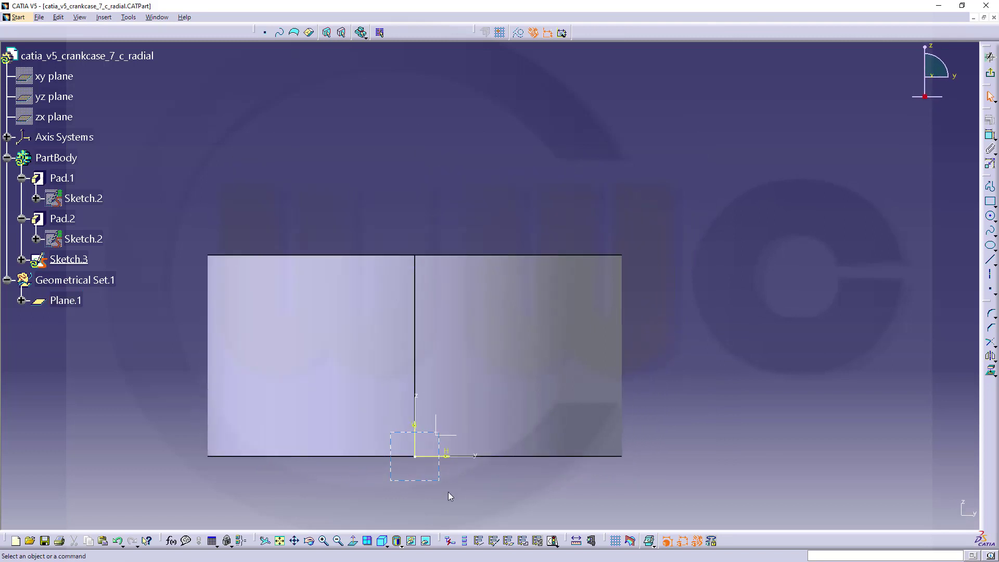
pyautogui.moveTo(456, 476); pyautogui.dragTo(409, 414)
pyautogui.moveTo(703, 456); pyautogui.dragTo(781, 399, button='middle')
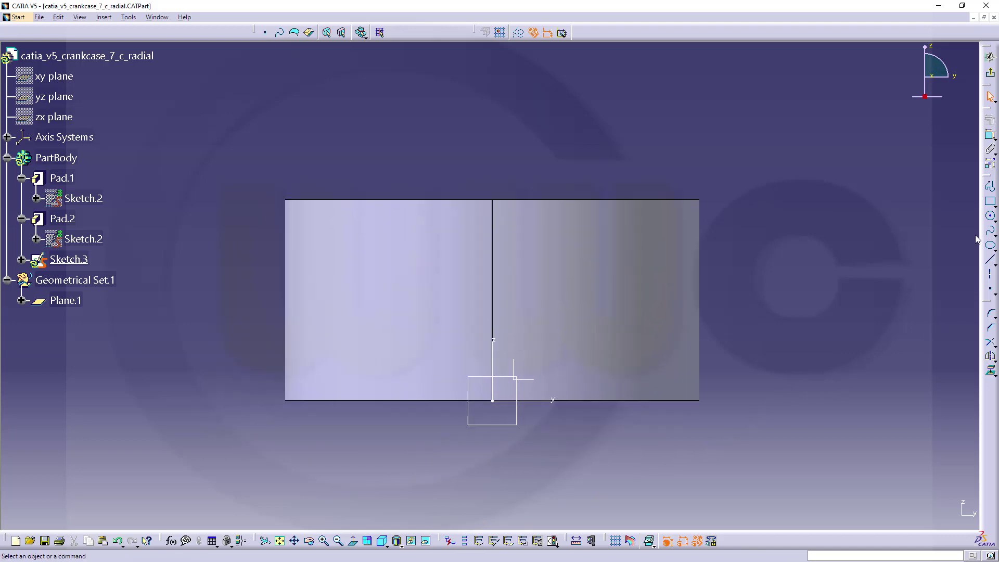
pyautogui.click(990, 203)
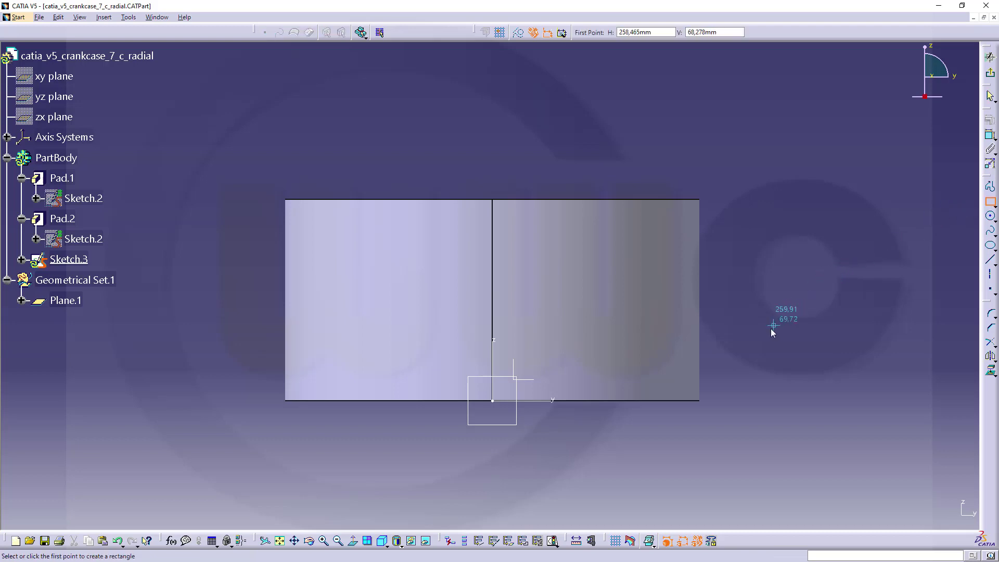
pyautogui.click(732, 325)
pyautogui.click(849, 420)
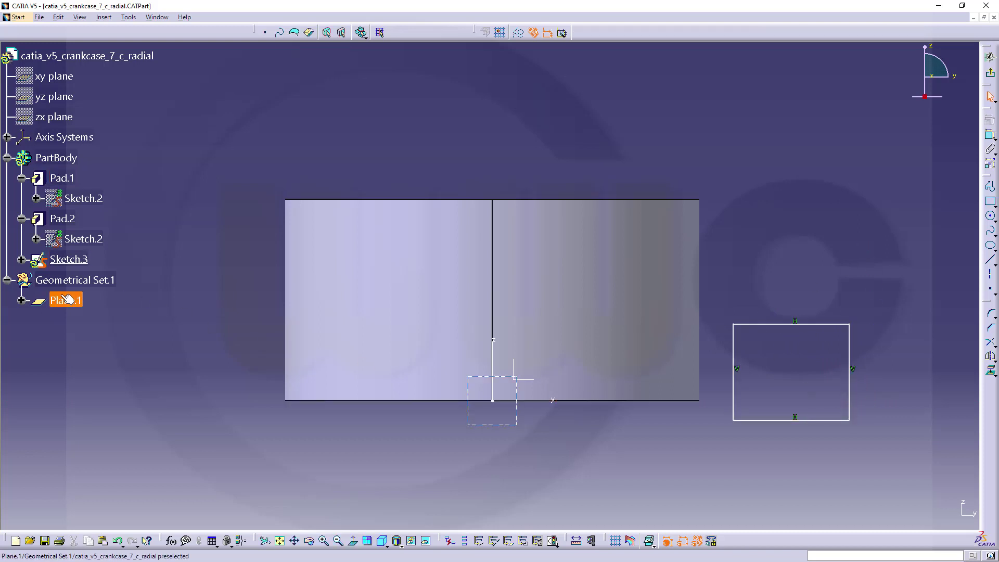
# Delete the rectangle's four parallelism constraints from the tree.
pyautogui.click(21, 260)
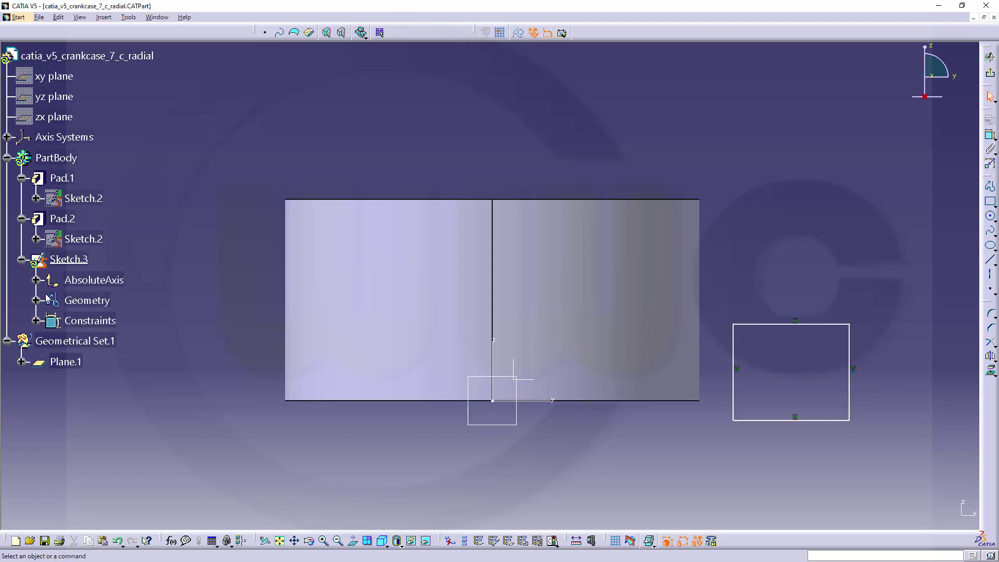
pyautogui.click(36, 320)
pyautogui.click(104, 340)
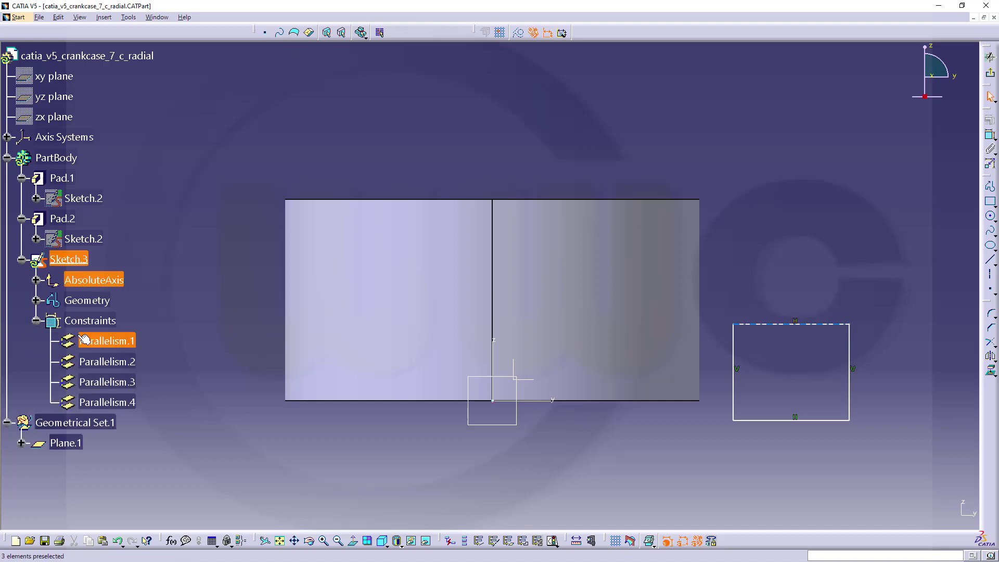
pyautogui.keyDown('shift'); pyautogui.click(129, 403); pyautogui.keyUp('shift')
pyautogui.rightClick(128, 404)
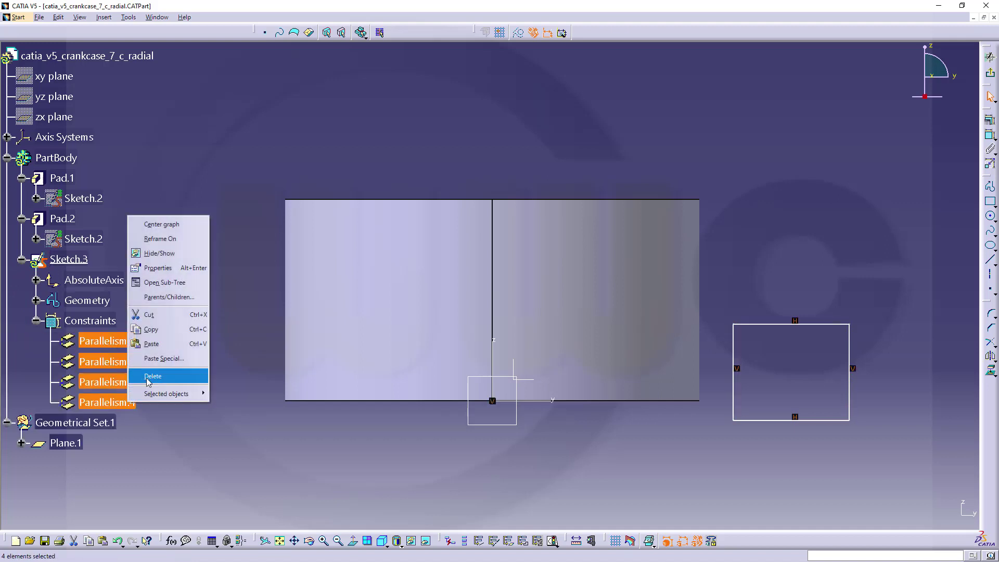
pyautogui.click(154, 375)
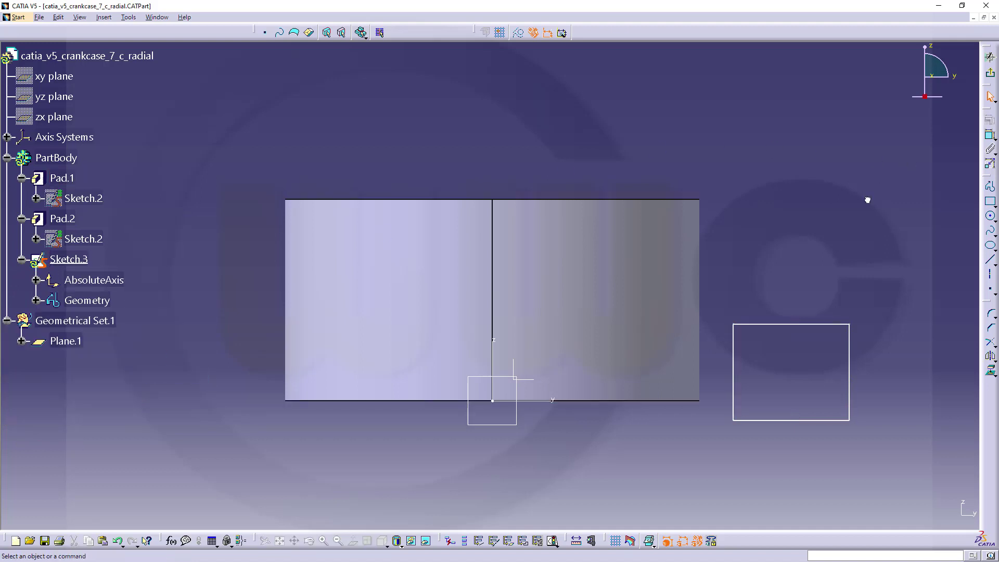
# Dimension the rectangle's height and width to 154 mm each.
pyautogui.click(989, 140)
pyautogui.click(758, 324)
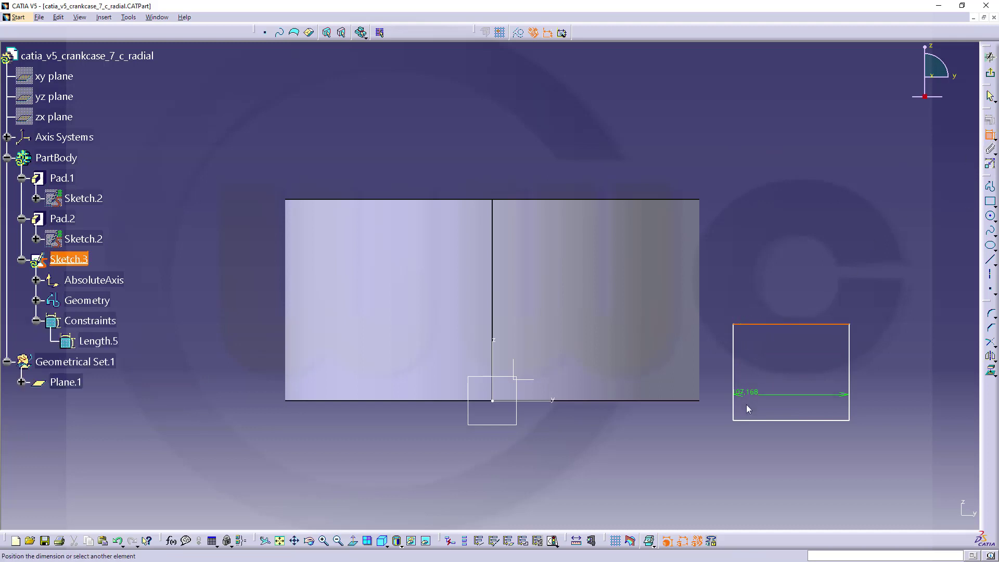
pyautogui.click(766, 419)
pyautogui.click(895, 388)
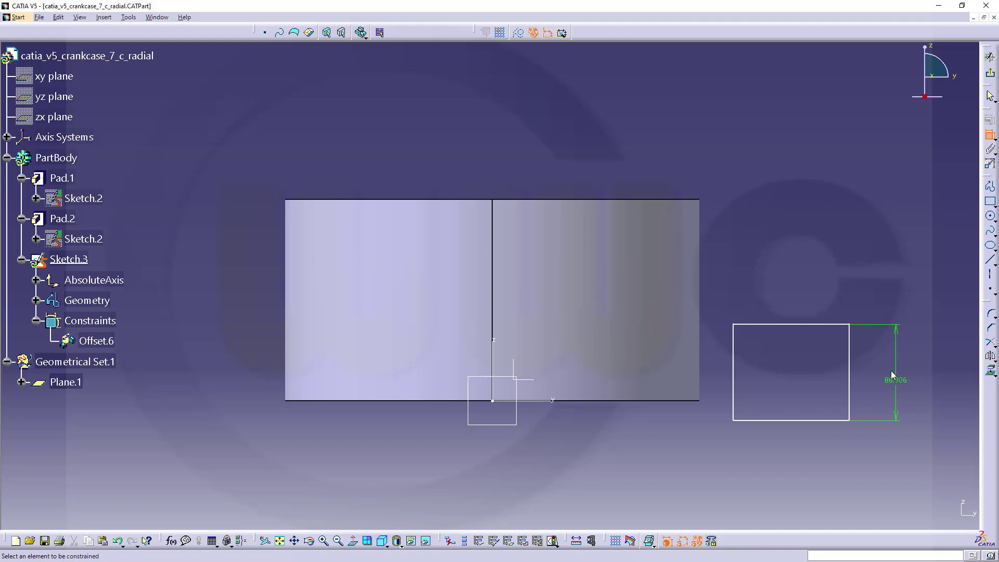
pyautogui.doubleClick(897, 381)
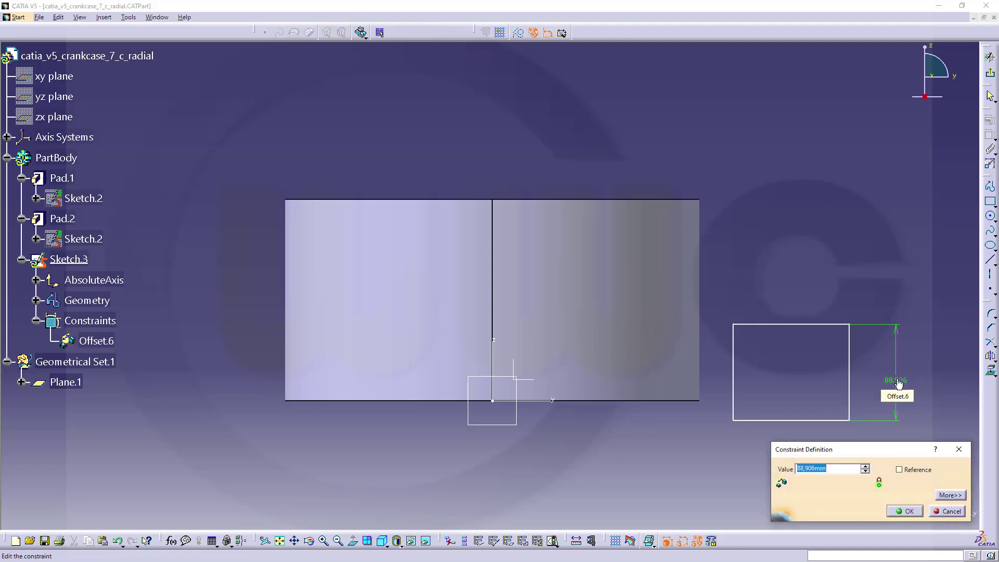
pyautogui.write('154')
pyautogui.press('Return')
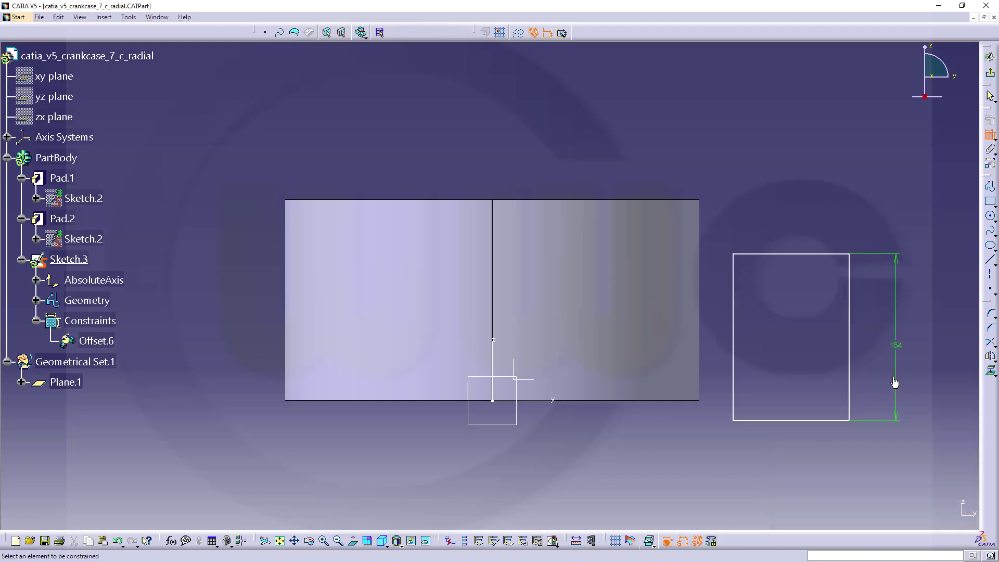
pyautogui.click(734, 338)
pyautogui.click(849, 344)
pyautogui.click(791, 345)
pyautogui.doubleClick(790, 348)
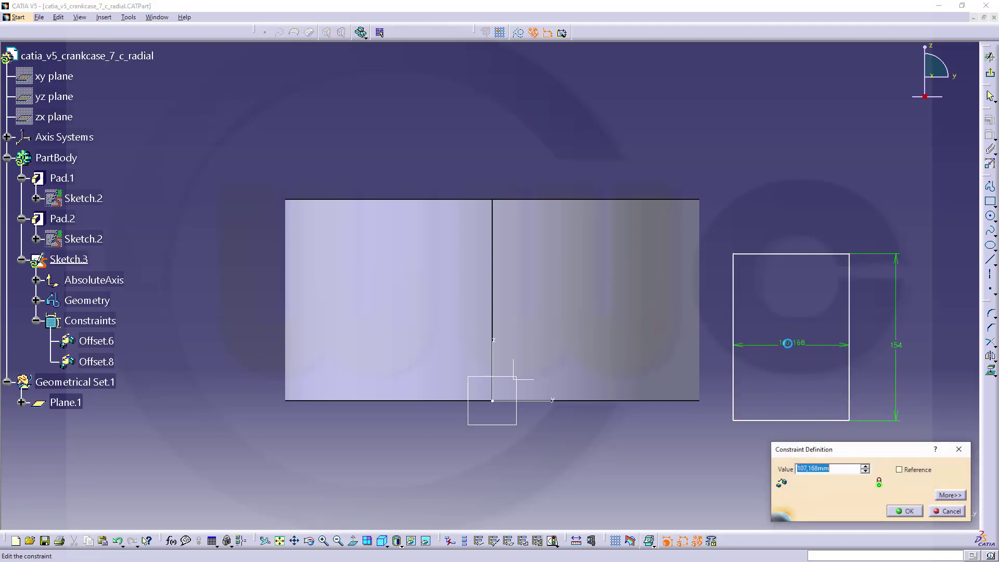
pyautogui.write('154')
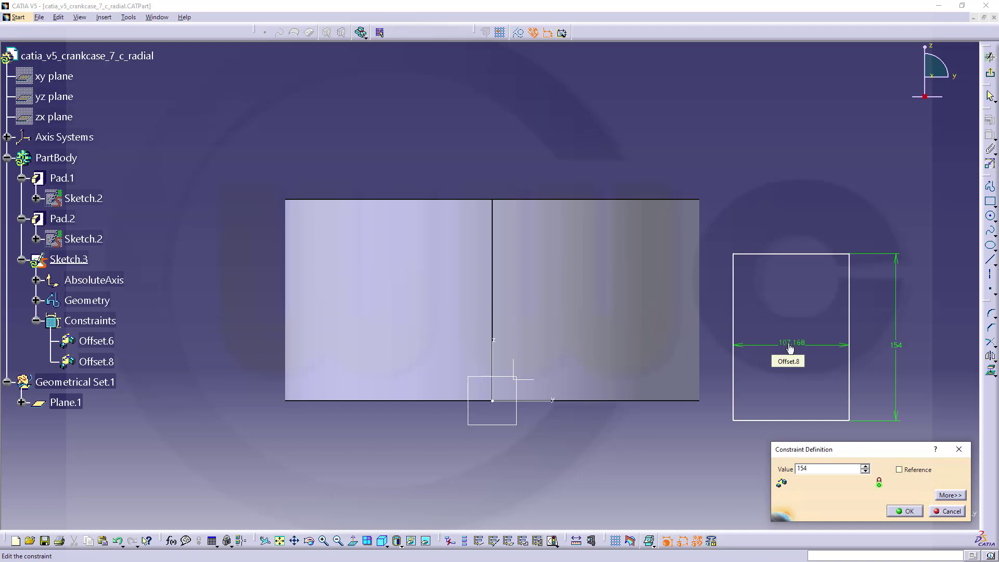
pyautogui.press('Return')
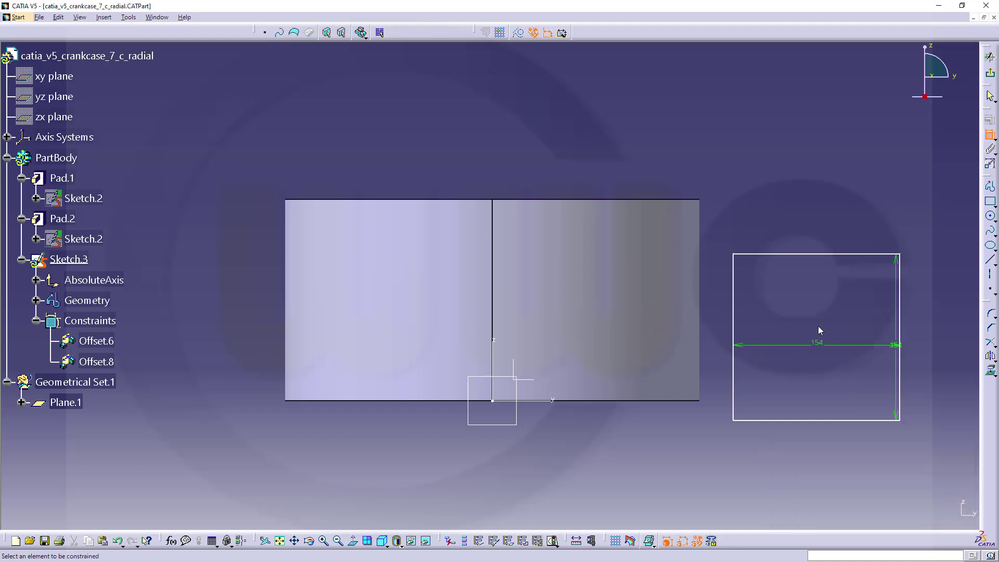
# Draw a three-point circle through the square's top-left, top-right and bottom-right corners.
pyautogui.click(994, 221)
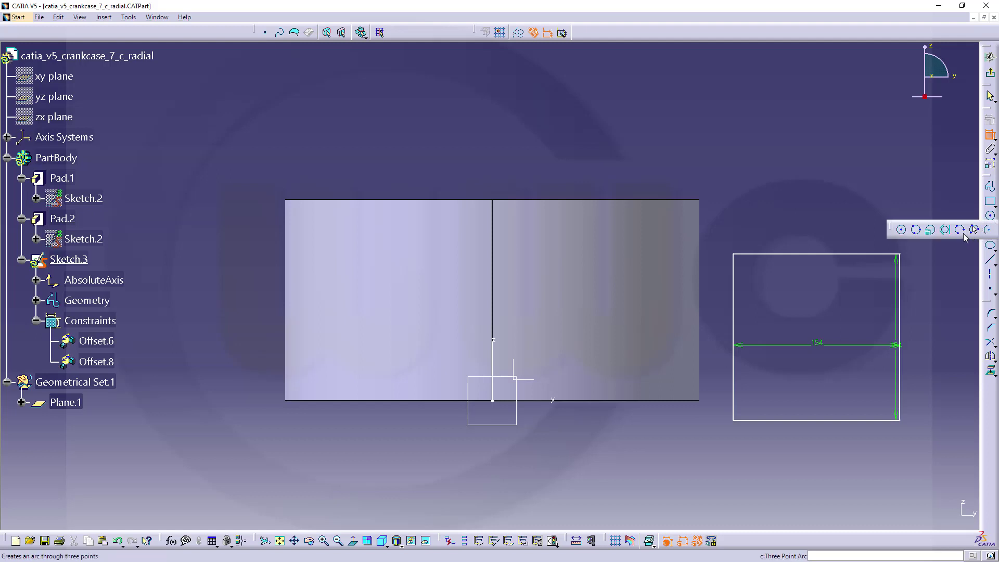
pyautogui.click(915, 229)
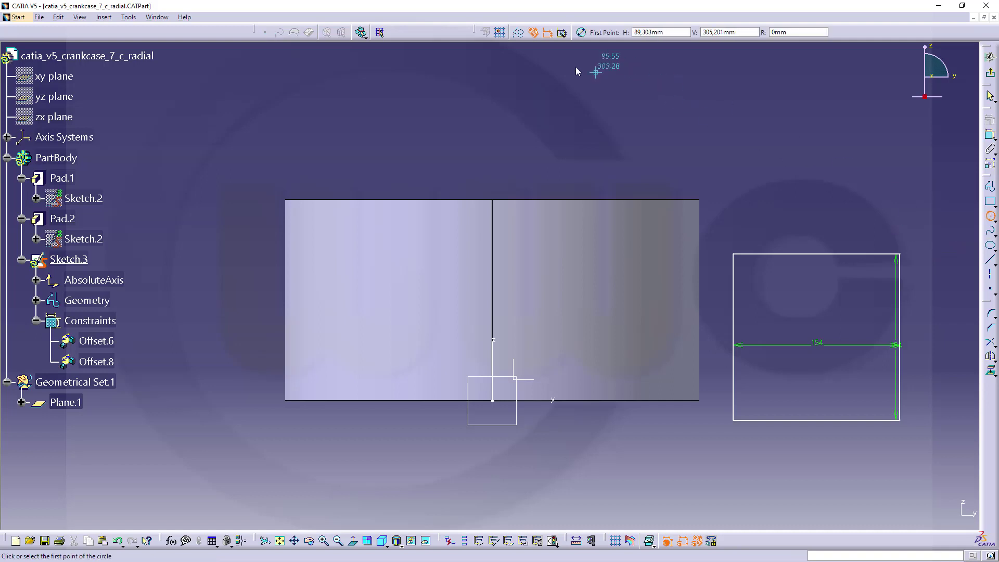
pyautogui.click(740, 260)
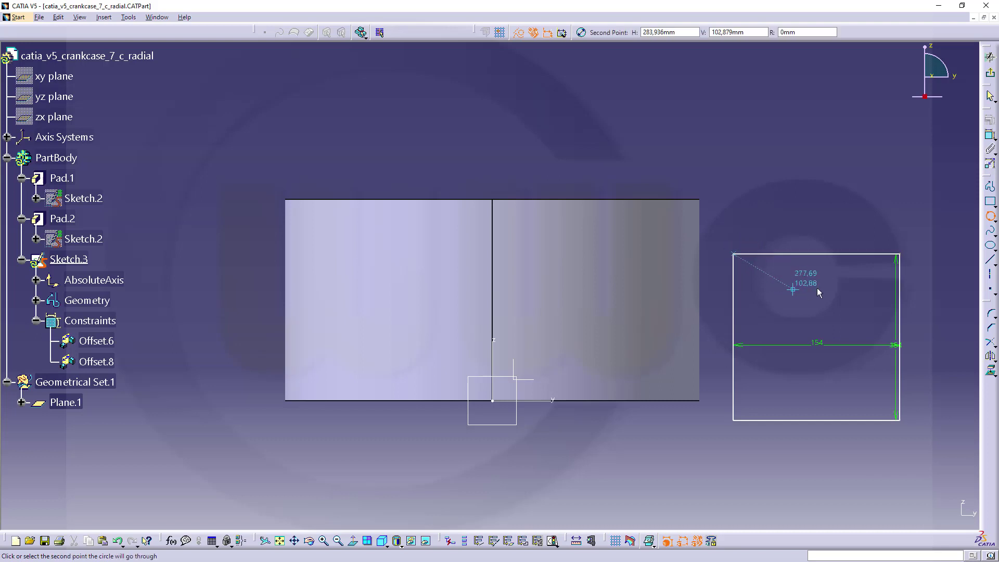
pyautogui.click(907, 256)
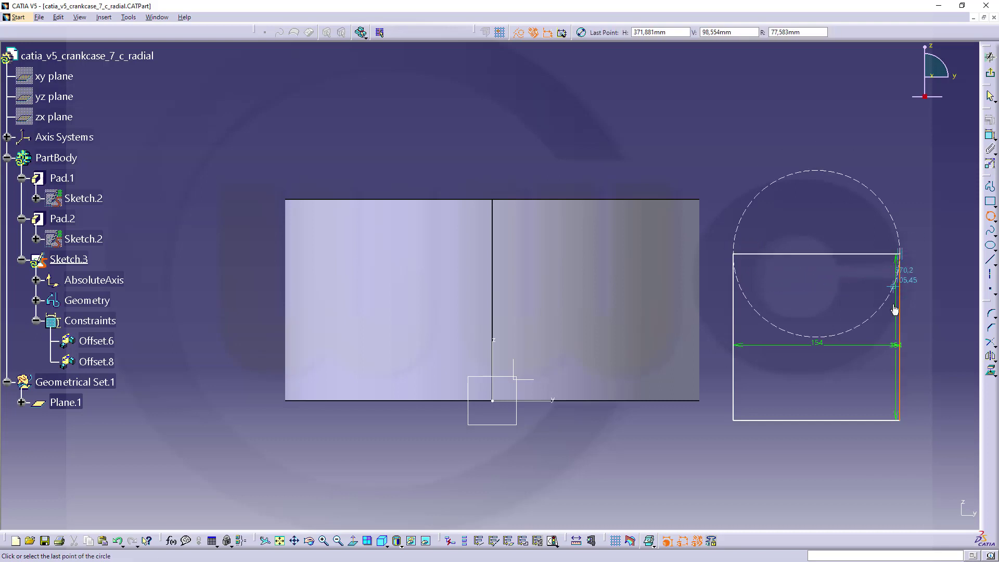
pyautogui.click(898, 421)
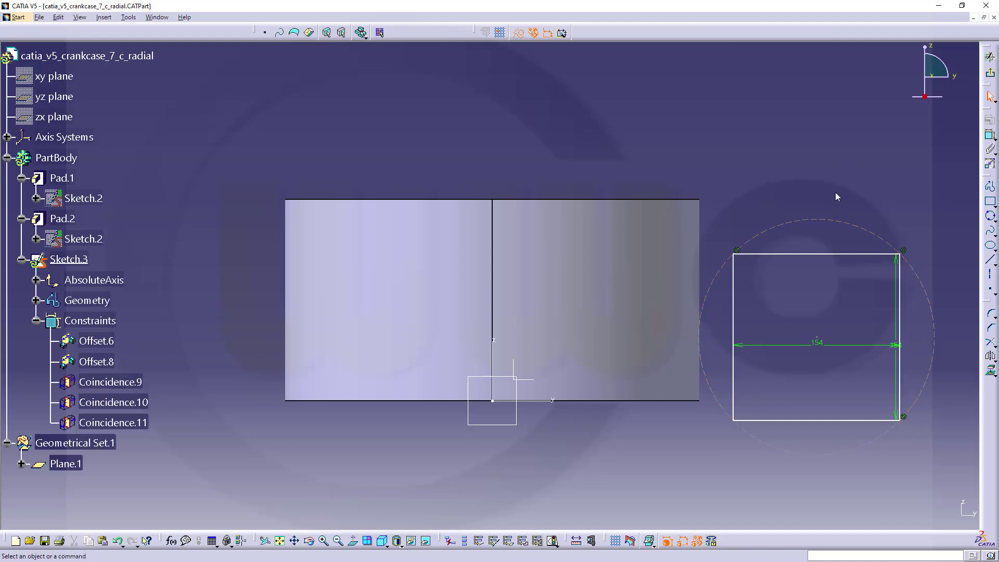
# Constrain the square's centre point onto the vertical axis.
pyautogui.click(989, 135)
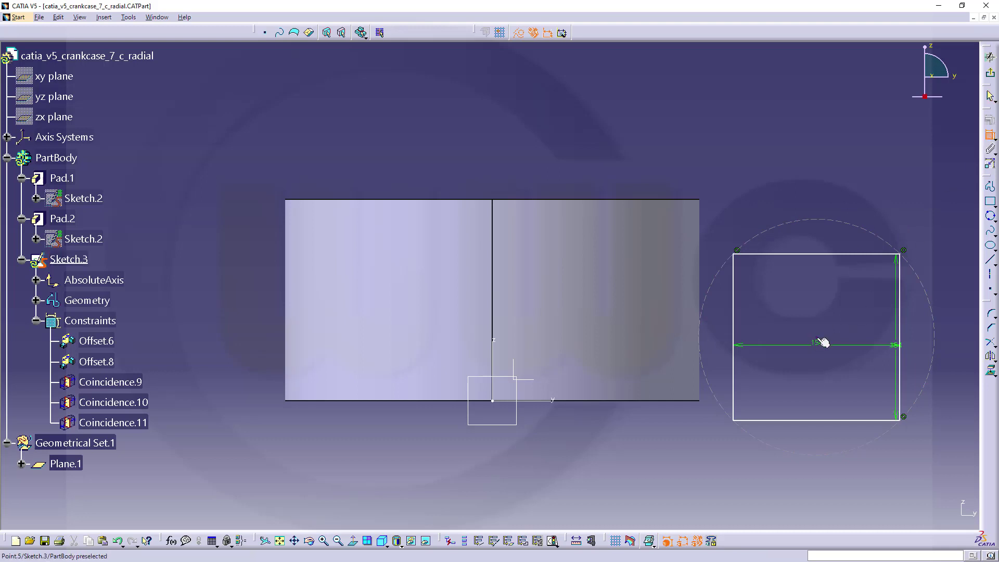
pyautogui.click(817, 337)
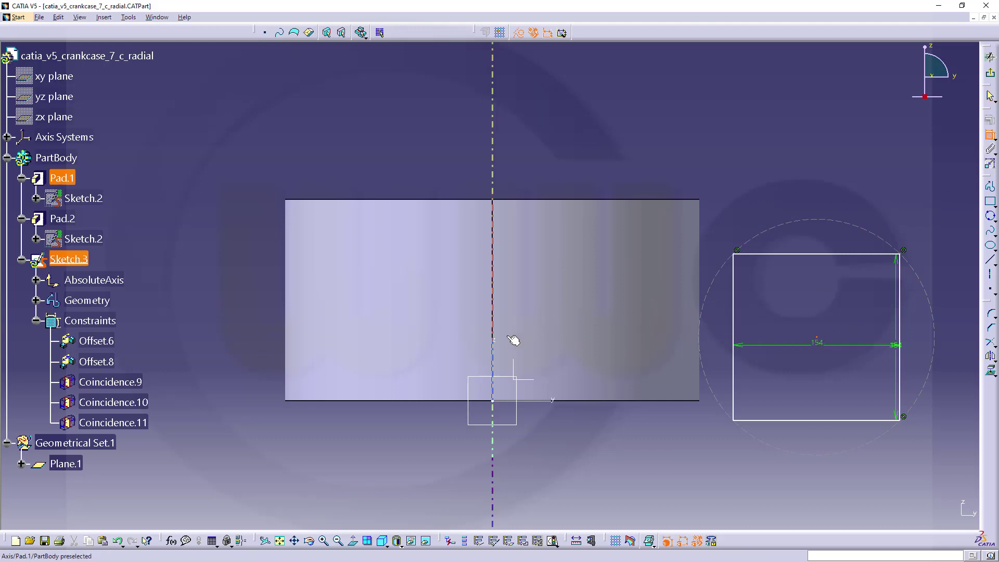
pyautogui.click(494, 341)
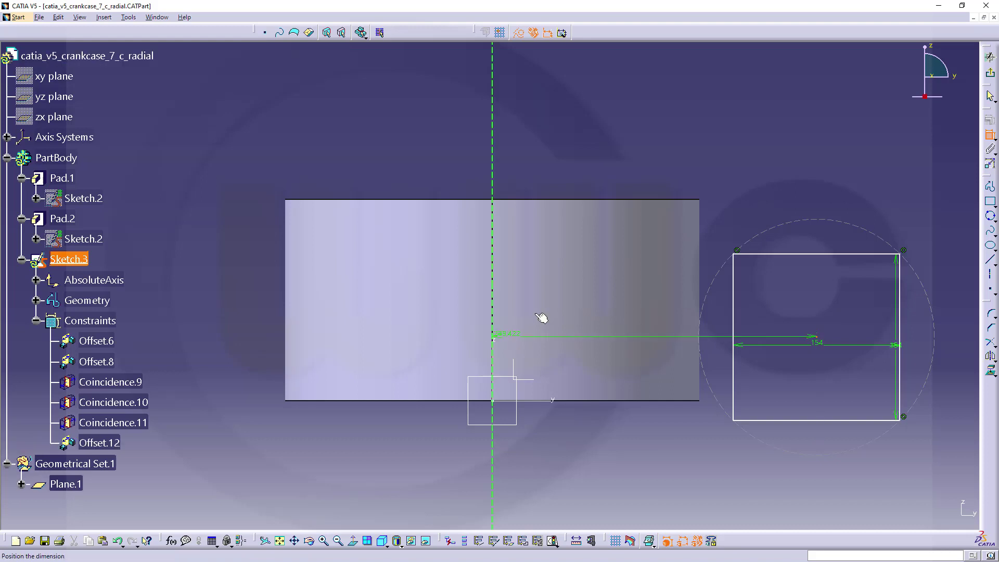
pyautogui.rightClick(663, 159)
pyautogui.click(683, 207)
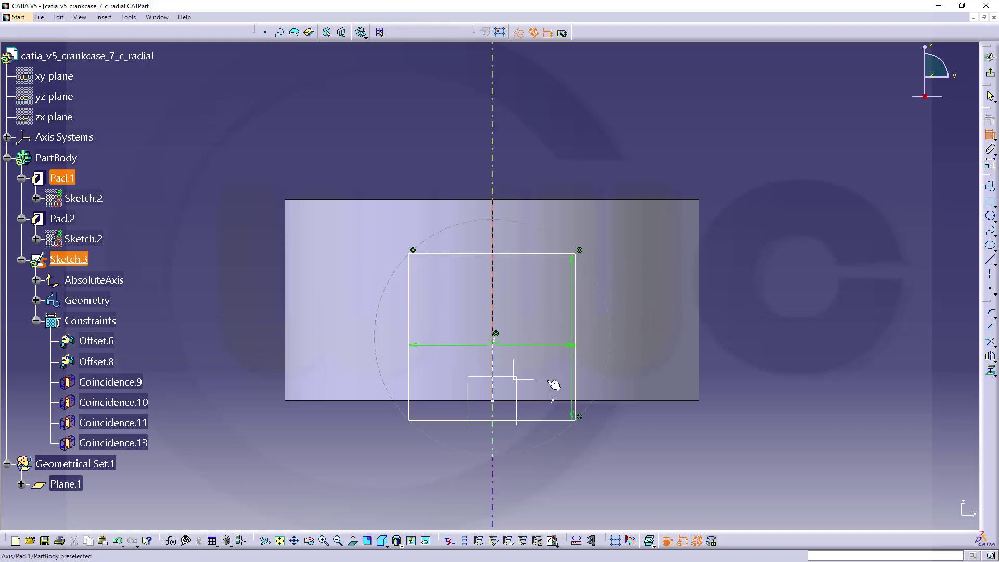
# Dimension the square's centre 103 mm above the part's bottom edge.
pyautogui.click(555, 401)
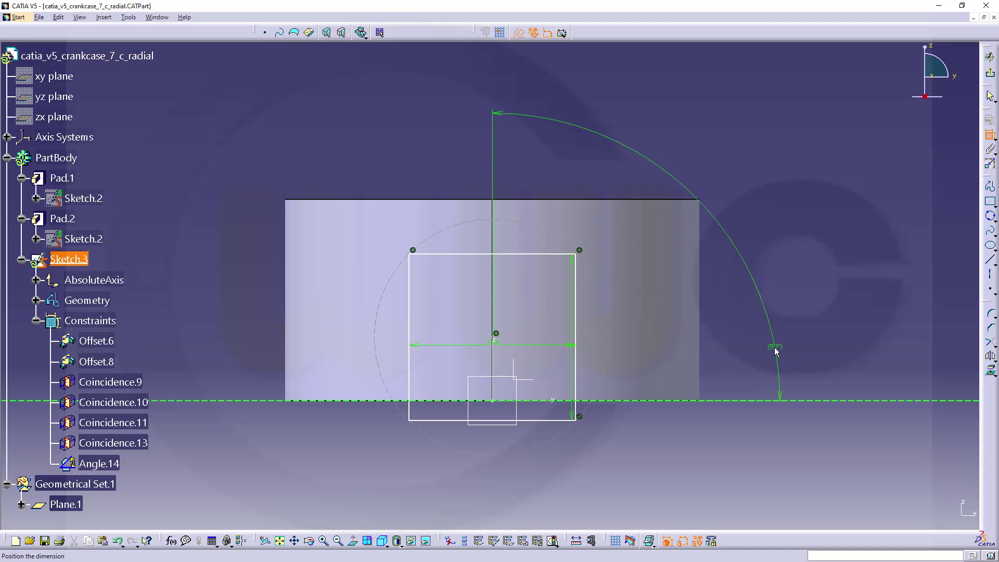
pyautogui.press('Escape')
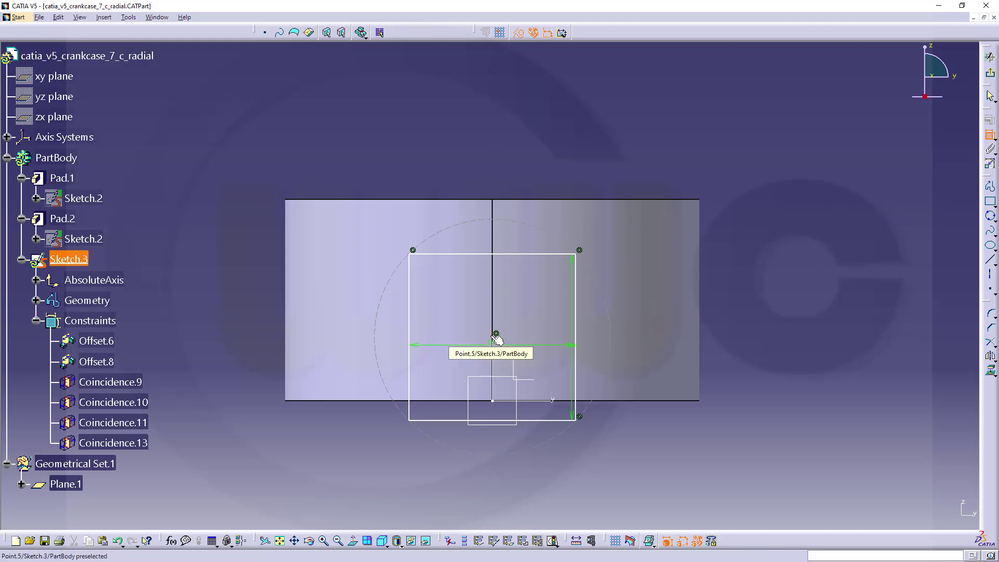
pyautogui.click(560, 401)
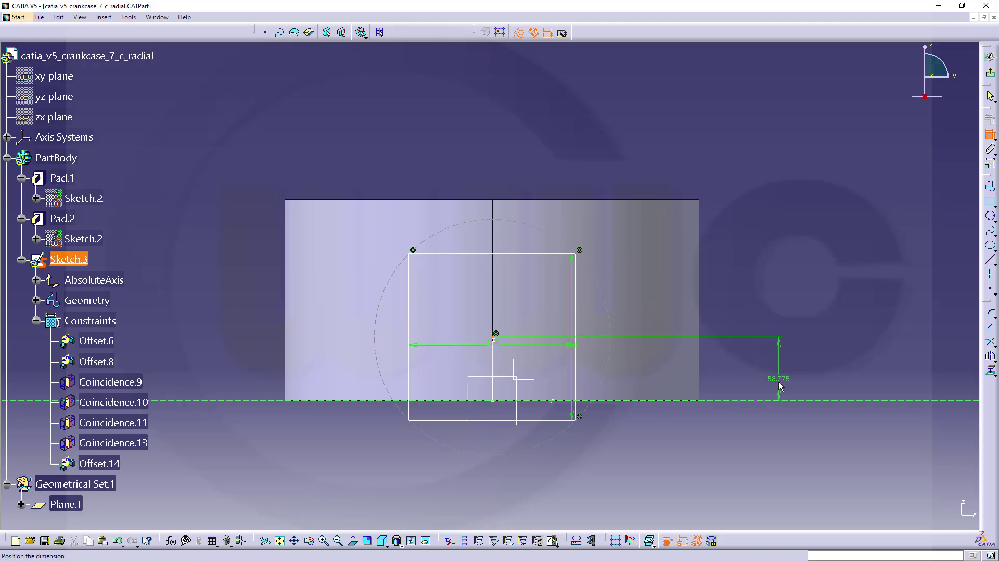
pyautogui.click(779, 385)
pyautogui.doubleClick(777, 379)
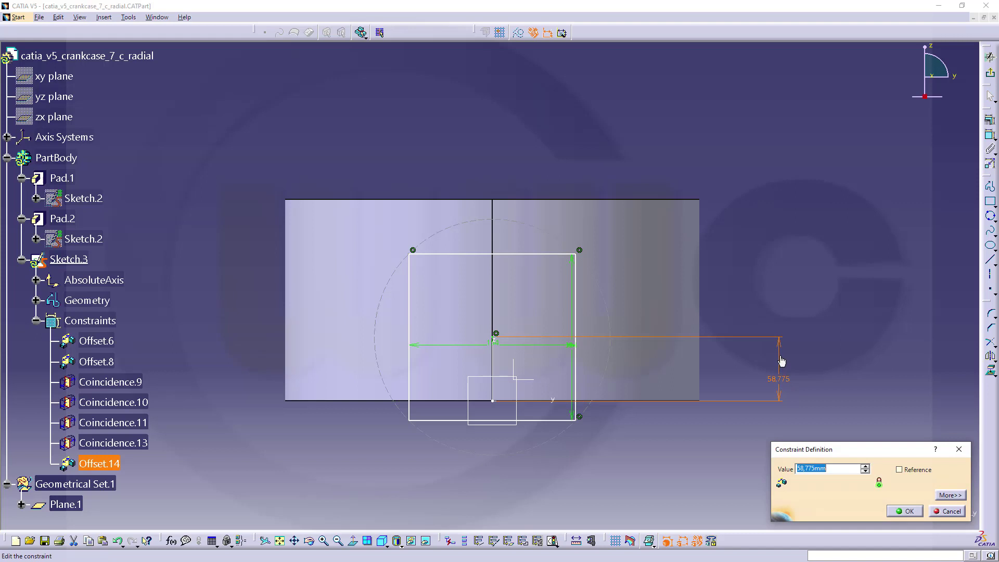
pyautogui.write('10')
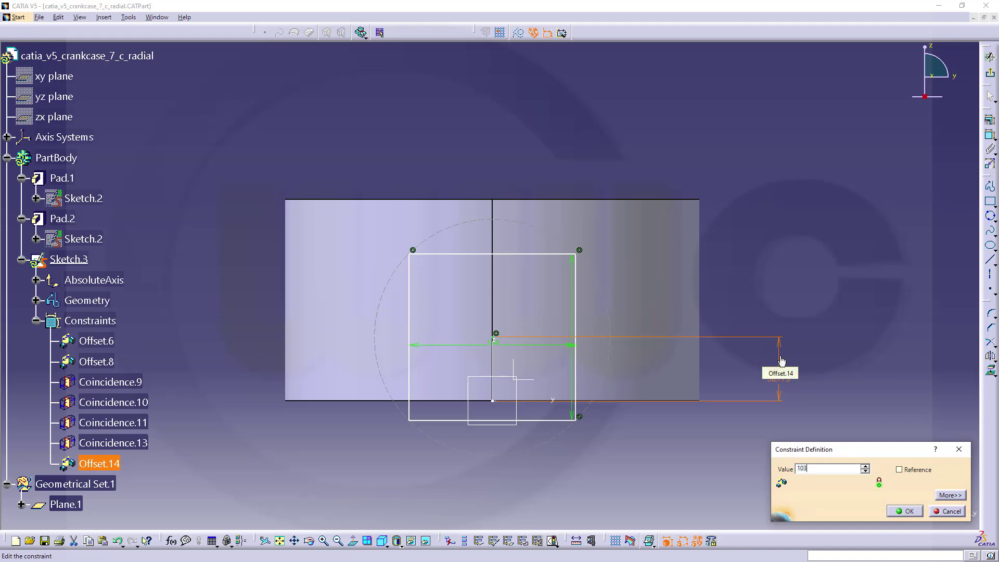
pyautogui.write('3')
pyautogui.press('Return')
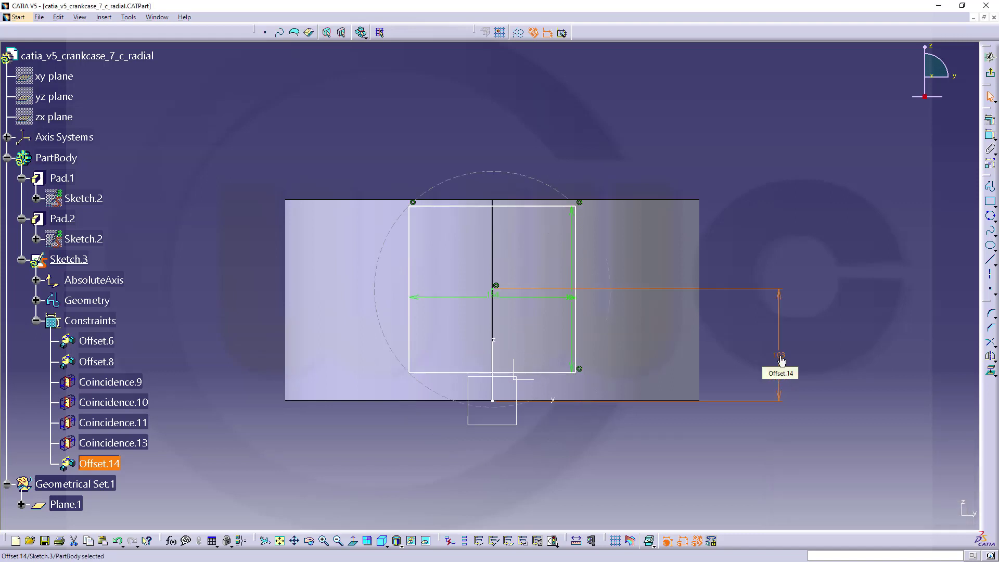
# Dimension the square's bottom edge 26 mm above the ring's bottom edge.
pyautogui.click(782, 120)
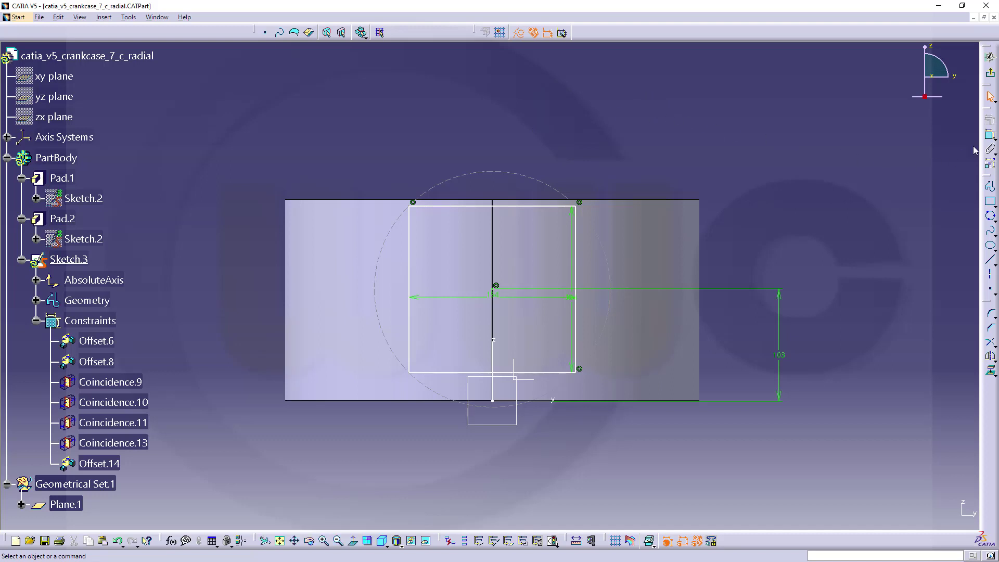
pyautogui.click(990, 135)
pyautogui.click(545, 372)
pyautogui.click(561, 400)
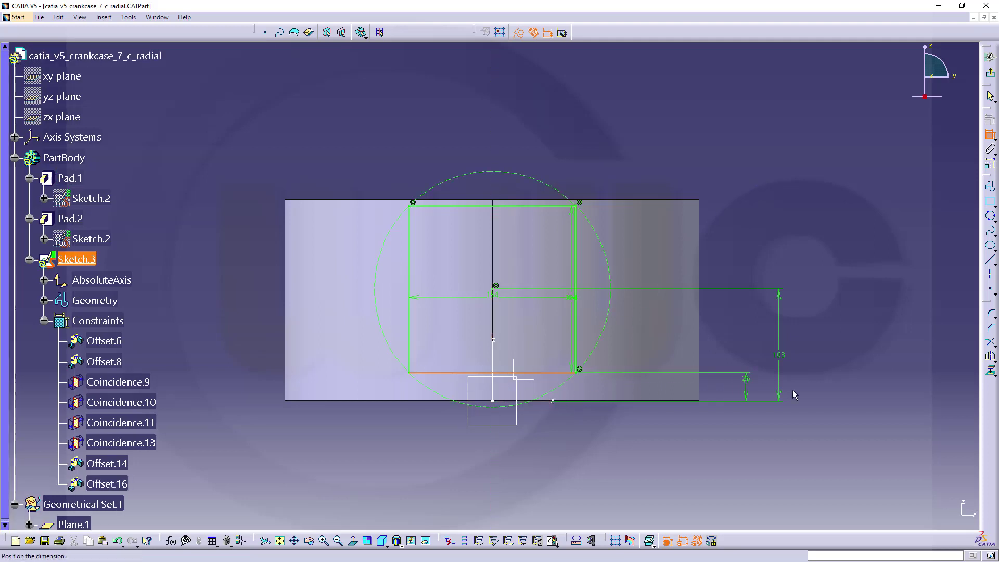
pyautogui.click(730, 391)
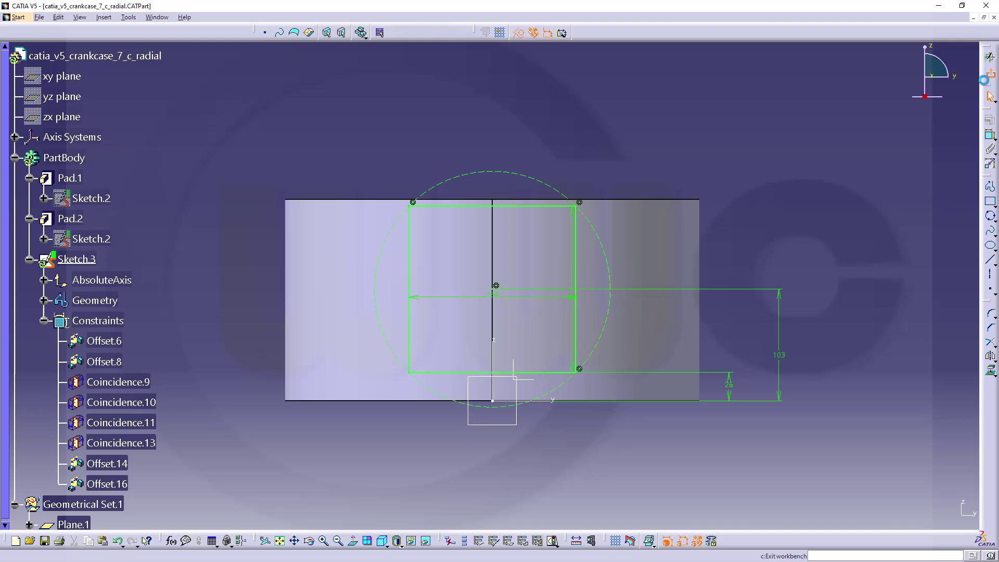
# Exit the sketch and pocket Sketch.3 186 mm deep in the reversed direction.
pyautogui.click(990, 74)
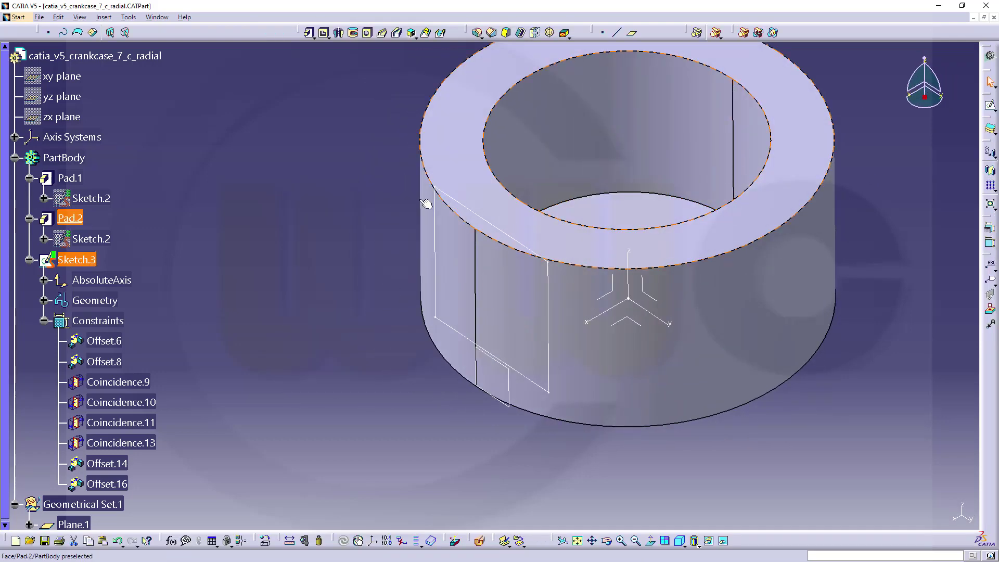
pyautogui.click(323, 32)
pyautogui.click(443, 282)
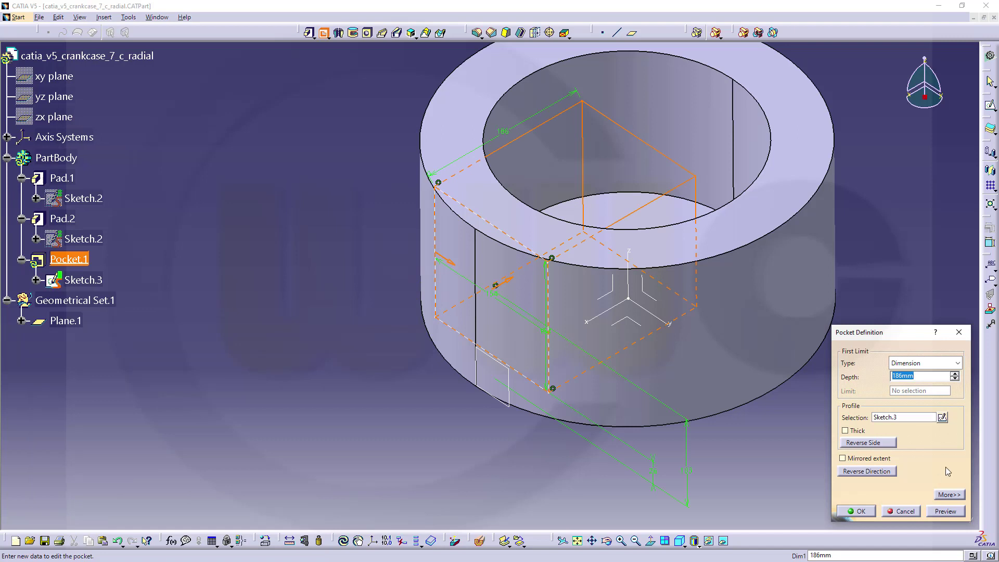
pyautogui.click(873, 447)
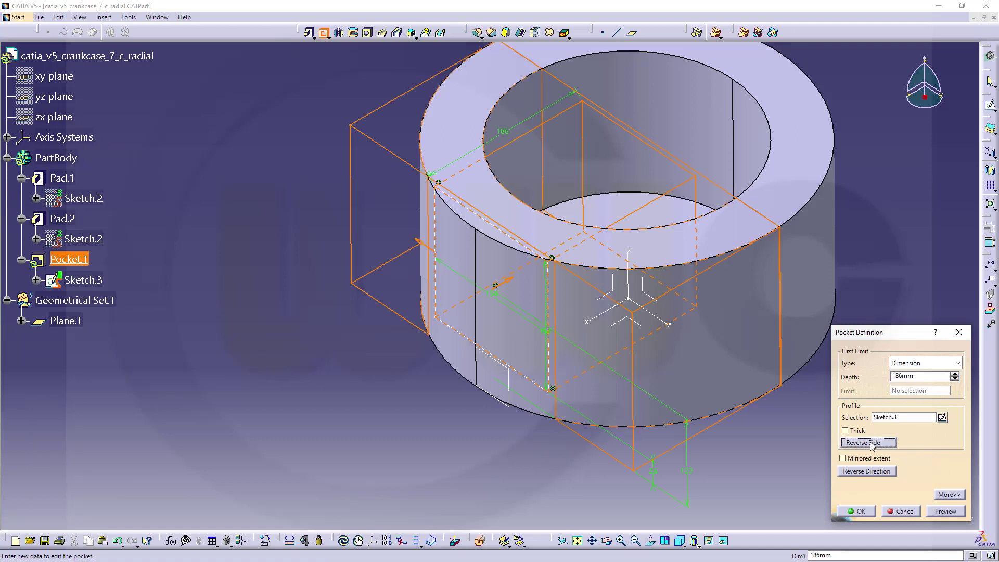
pyautogui.click(858, 443)
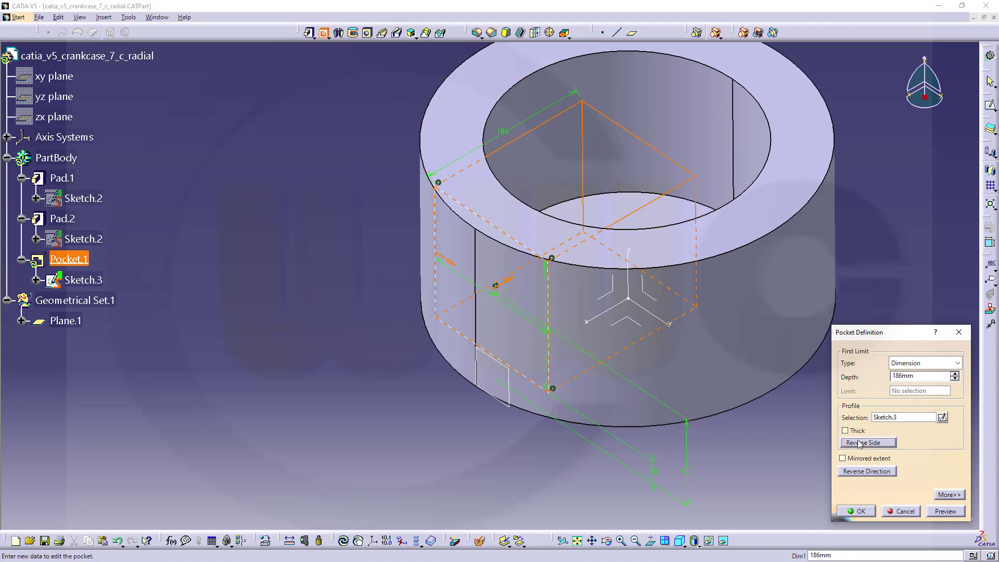
pyautogui.click(853, 471)
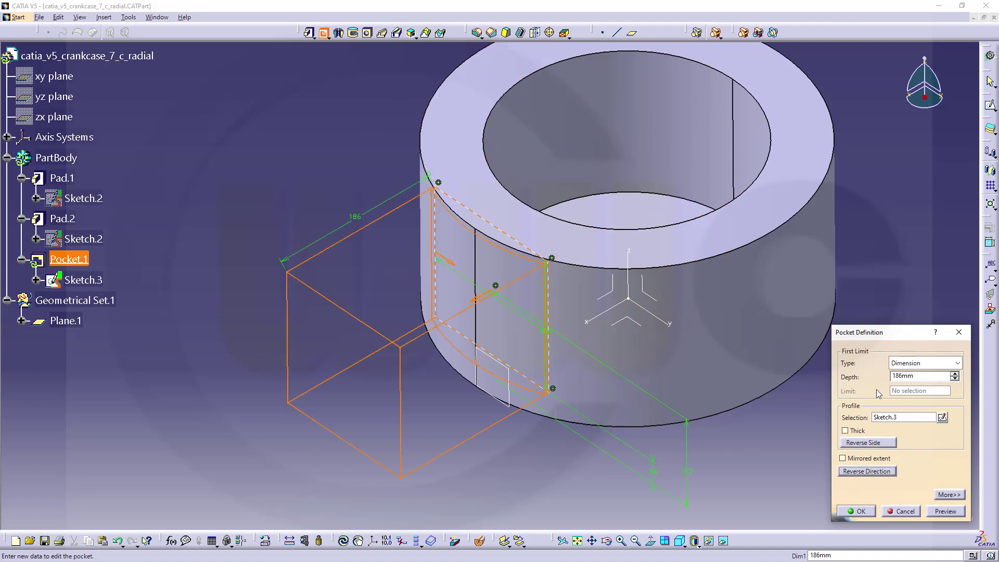
pyautogui.doubleClick(928, 376)
pyautogui.write('100')
pyautogui.press('Return')
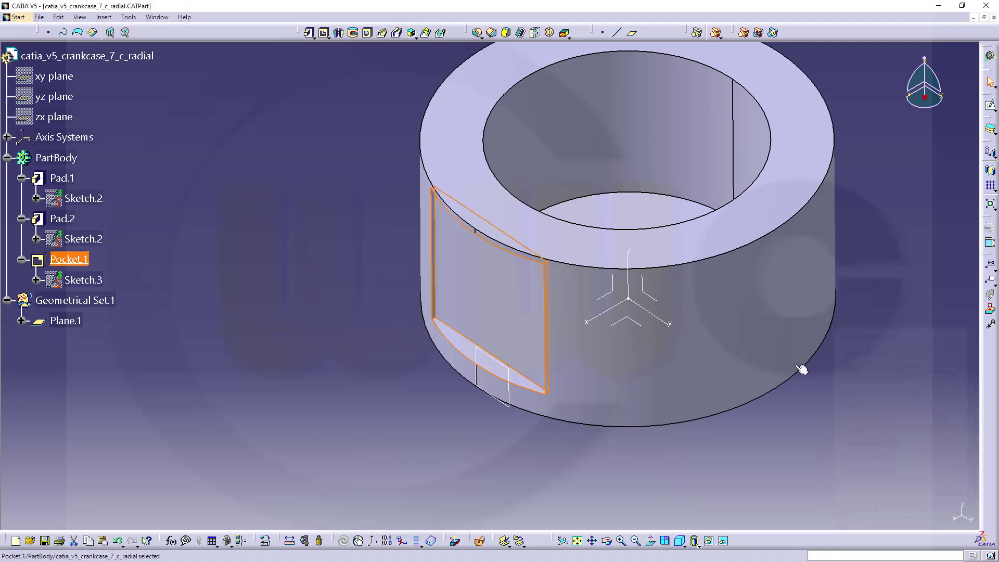
# Orbit the ring to inspect Pocket.1's square opening in the outer wall.
pyautogui.click(307, 296)
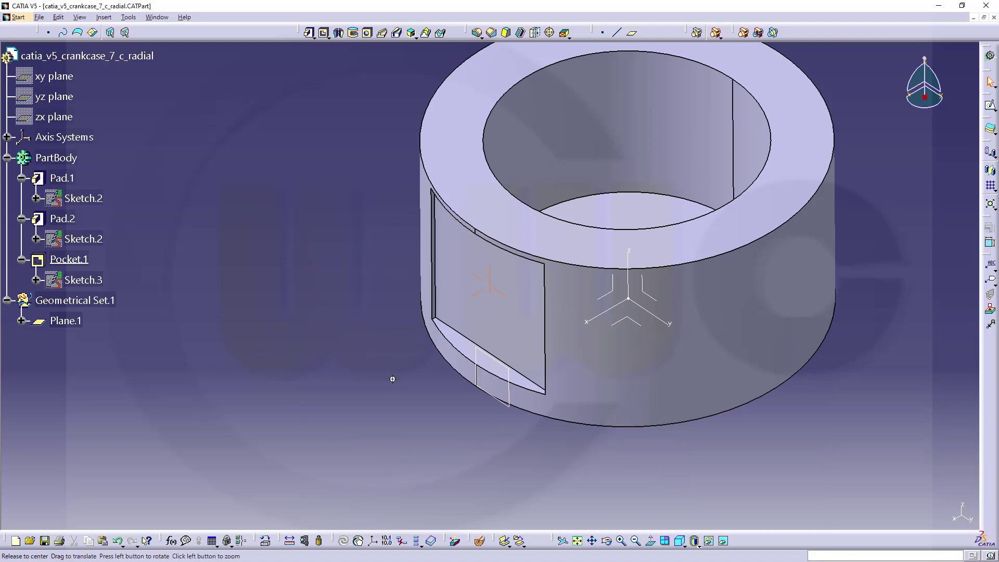
pyautogui.moveTo(392, 383); pyautogui.dragTo(261, 320, button='middle')
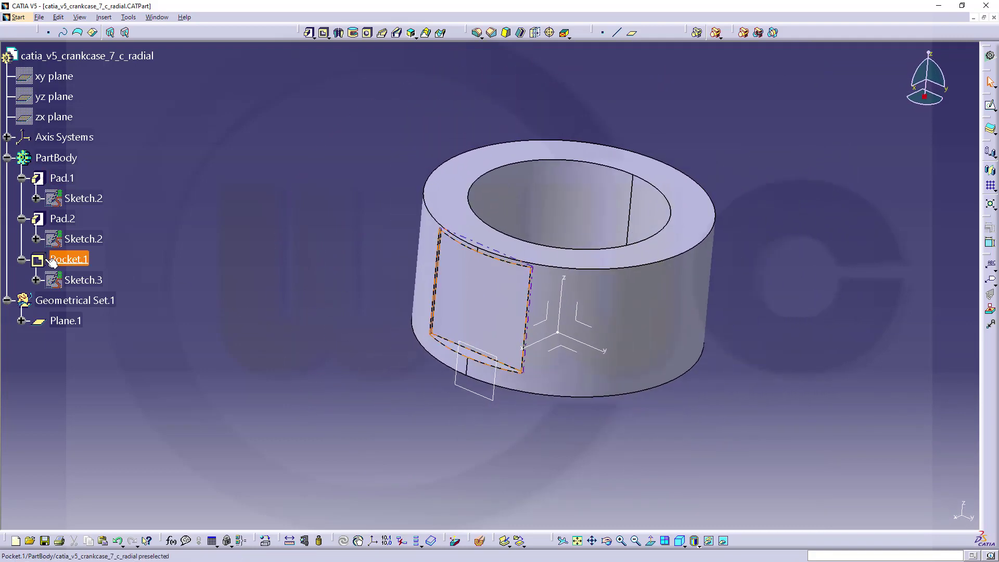
pyautogui.moveTo(323, 276); pyautogui.dragTo(343, 305, button='middle')
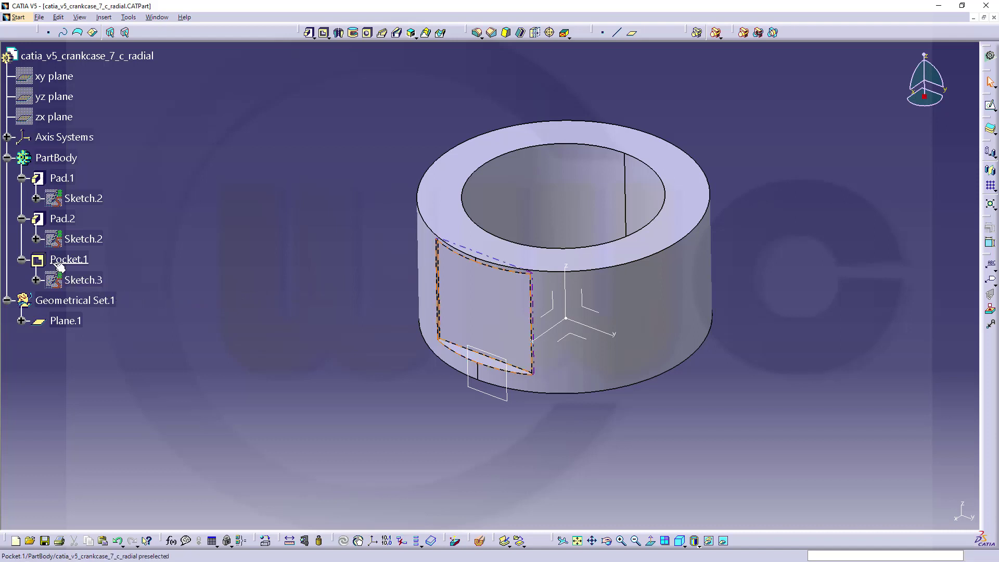
# Reopen Sketch.3 and add Point.6 beside the square's centre point, 103 mm above the base.
pyautogui.doubleClick(81, 281)
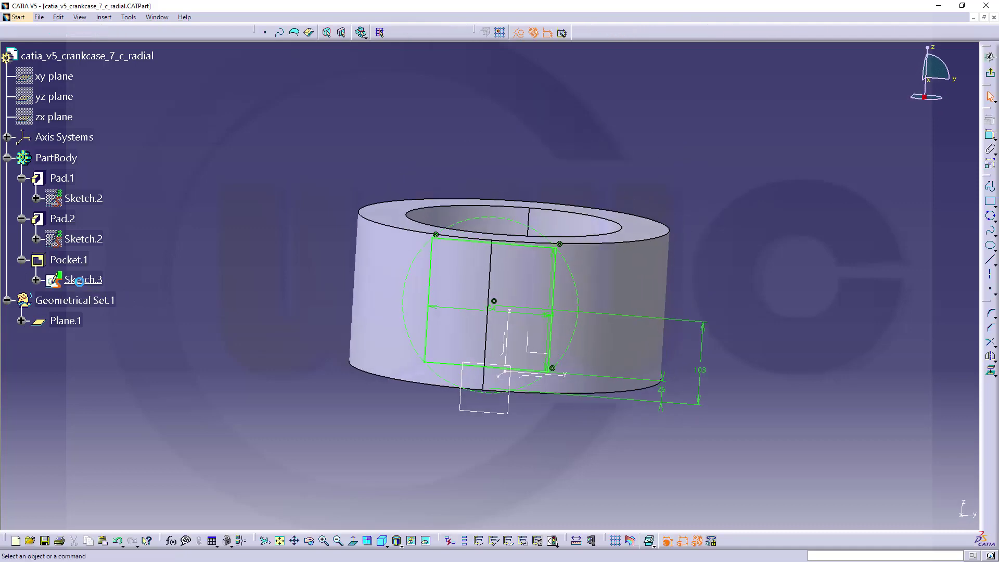
pyautogui.click(990, 293)
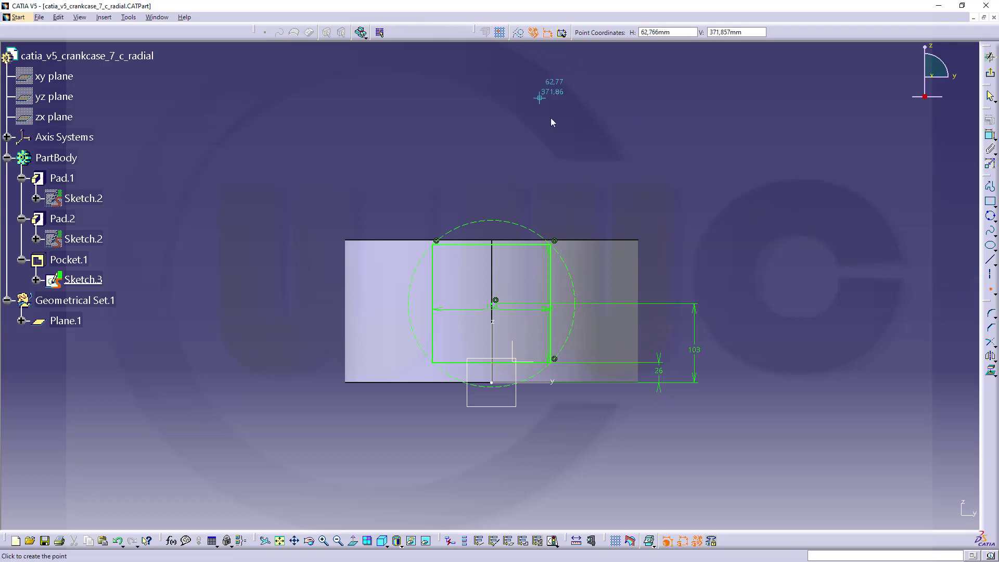
pyautogui.click(504, 299)
pyautogui.click(572, 190)
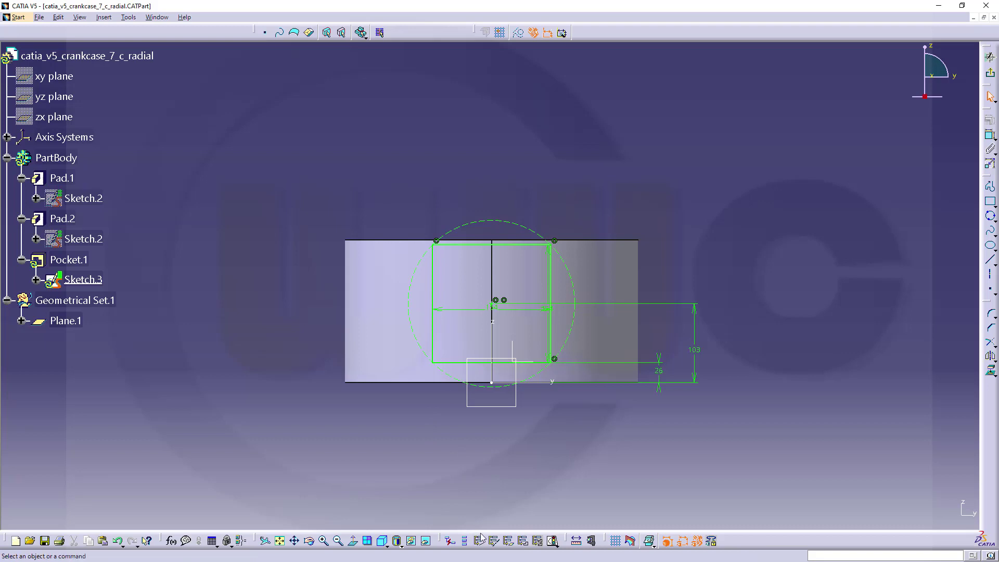
# Pick Point.6 among the overlapping centre elements, exit Sketch.3, and select Point.6 on the part.
pyautogui.click(492, 310)
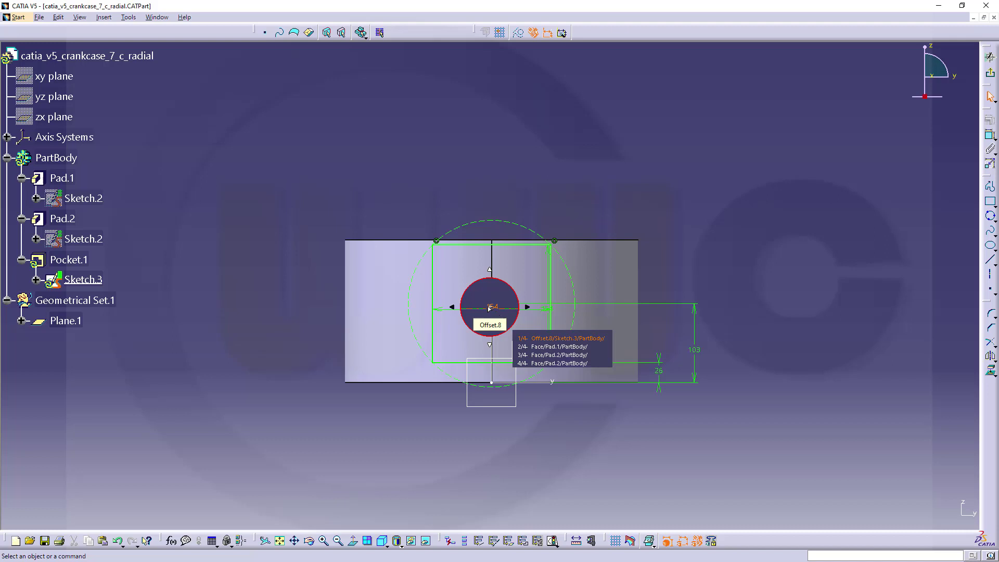
pyautogui.click(498, 313)
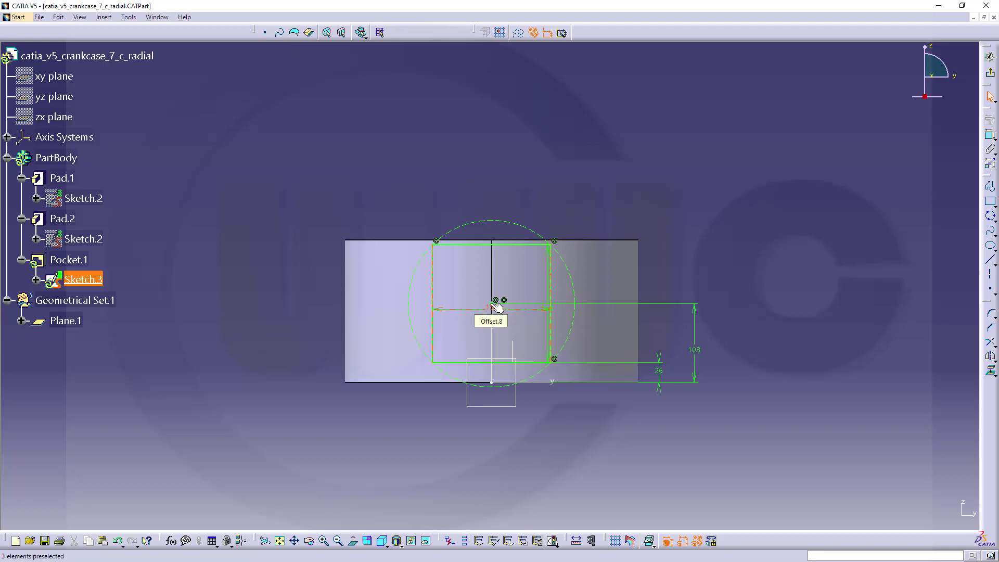
pyautogui.moveTo(497, 307)
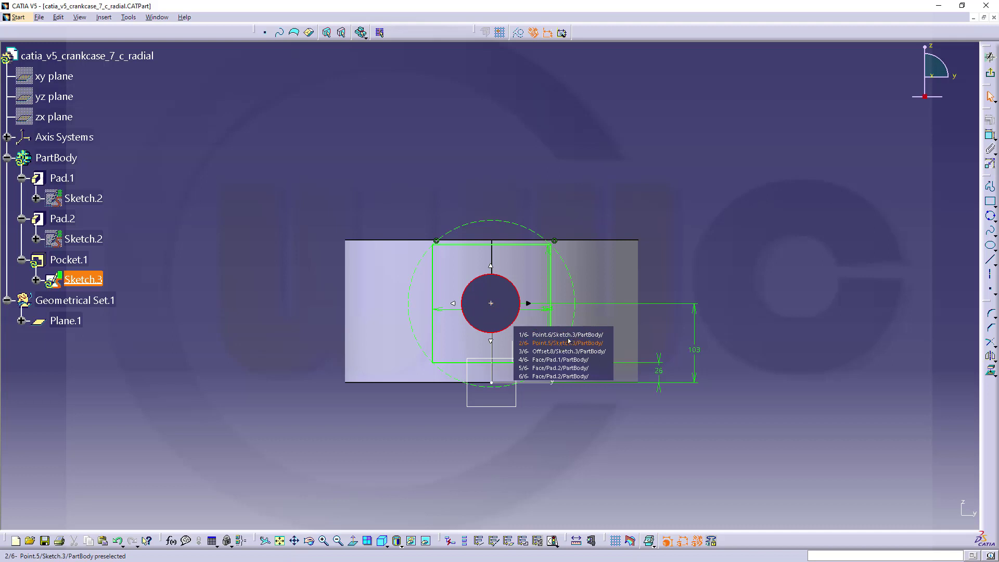
pyautogui.click(550, 335)
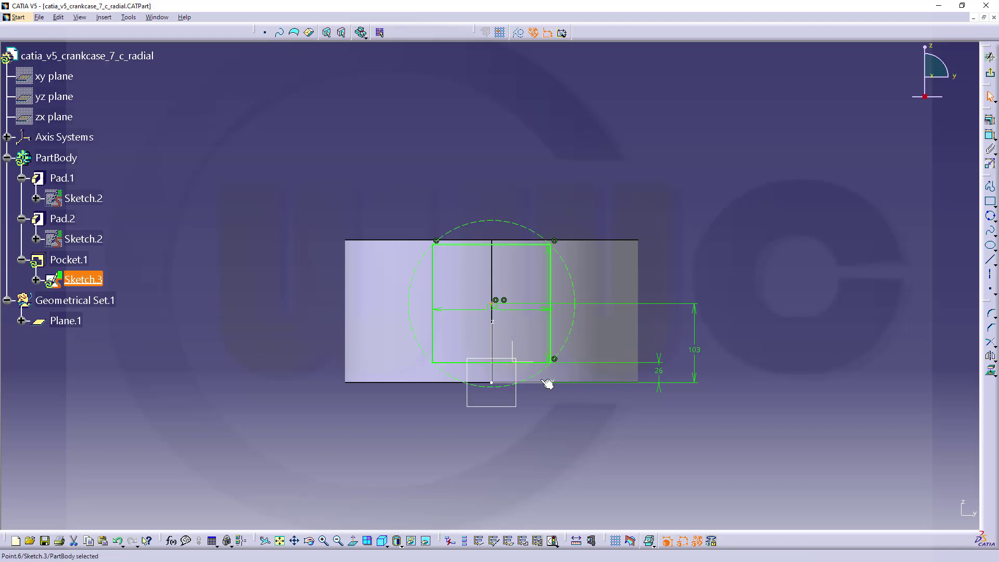
pyautogui.click(479, 542)
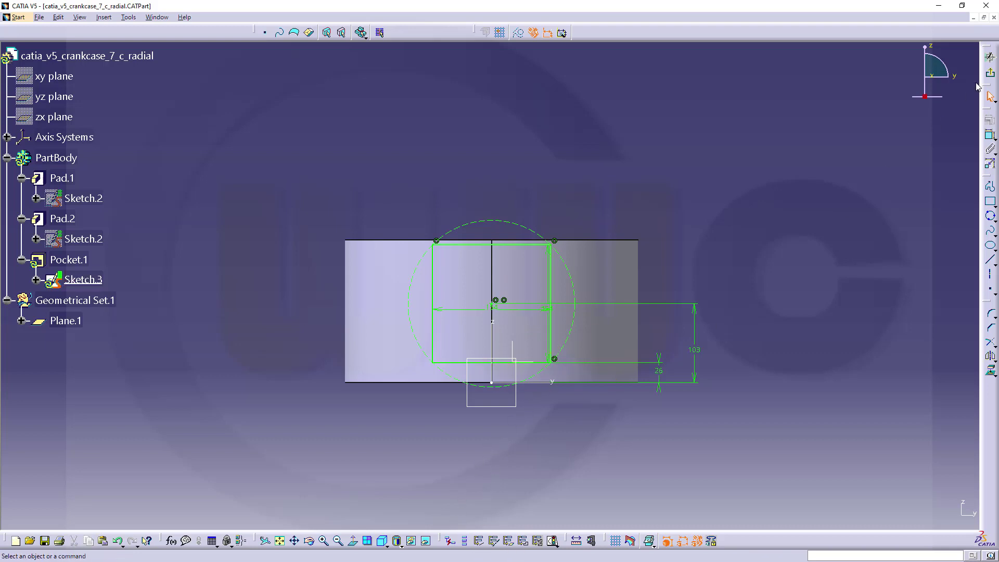
pyautogui.click(989, 74)
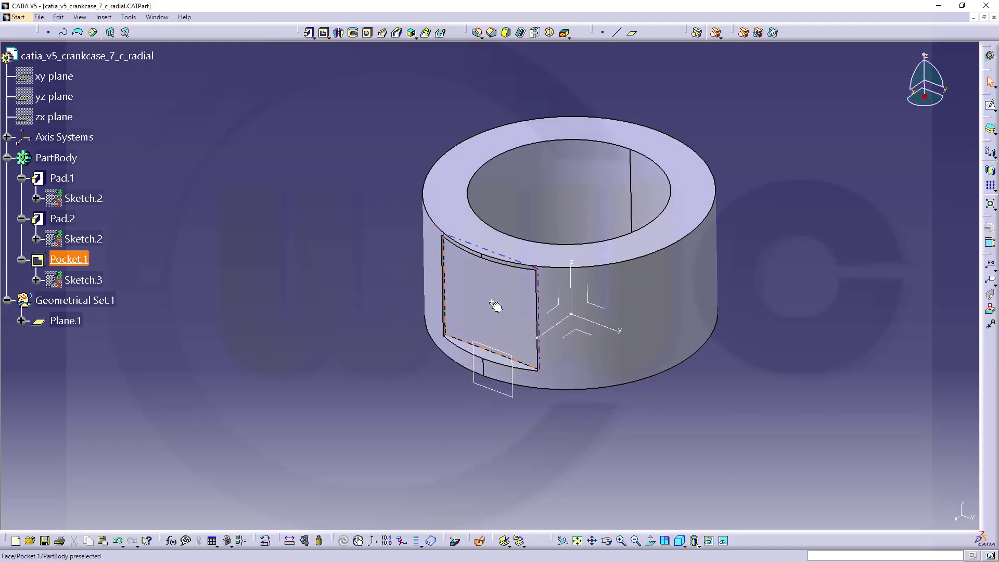
pyautogui.click(493, 302)
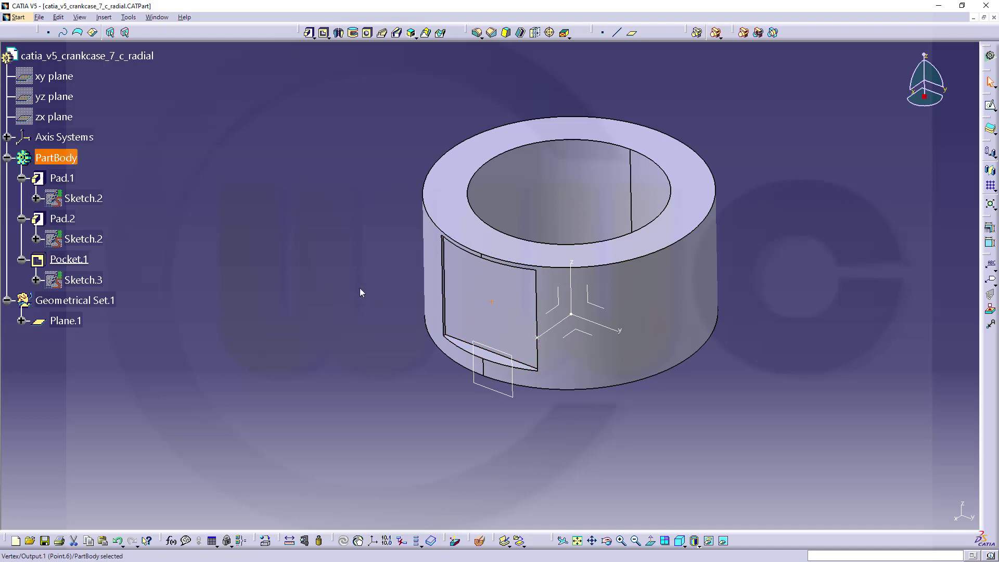
# Cut Hole.1 at Point.6 on the opening's face, Up To Next, with 136 mm diameter.
pyautogui.click(367, 33)
pyautogui.click(468, 301)
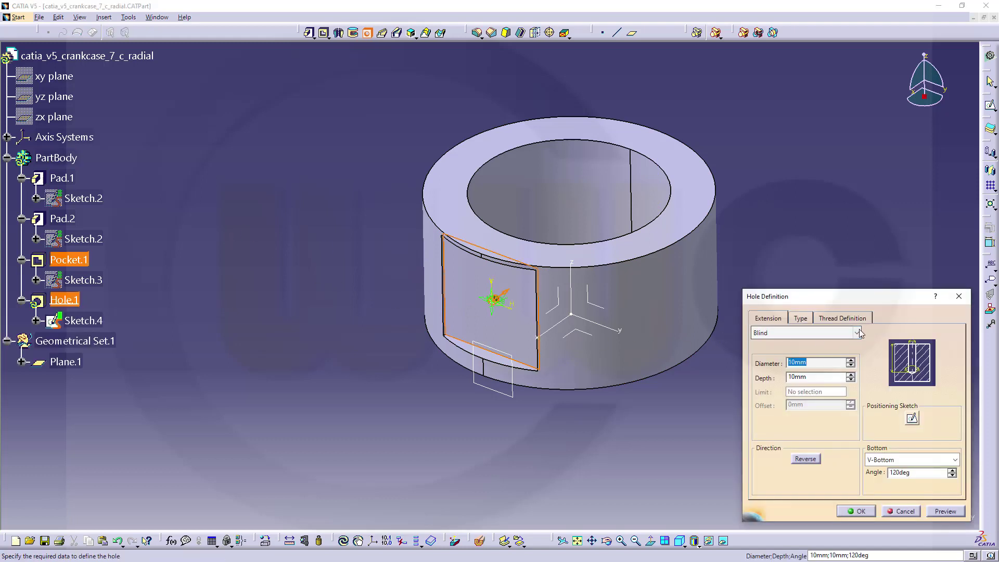
pyautogui.click(856, 333)
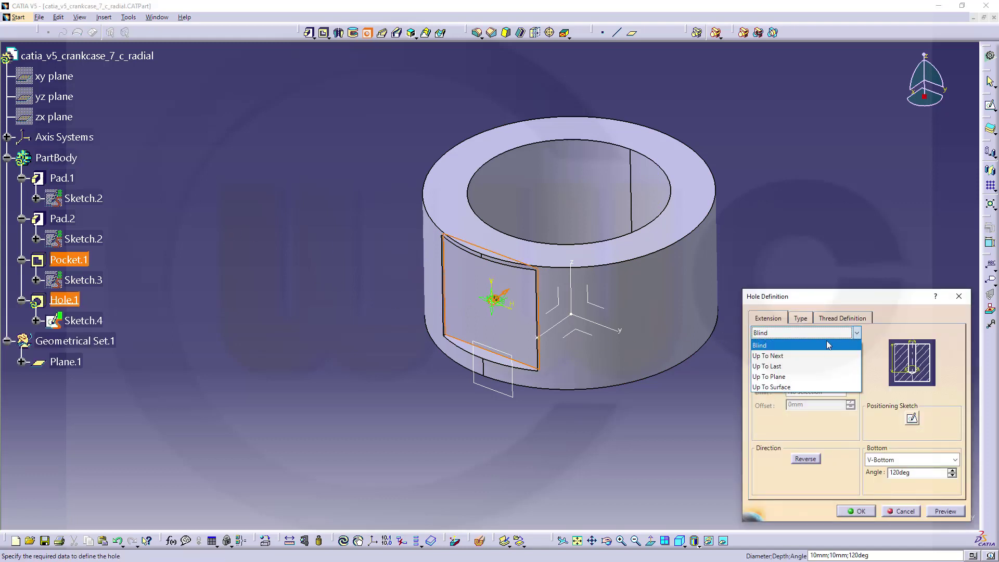
pyautogui.click(785, 354)
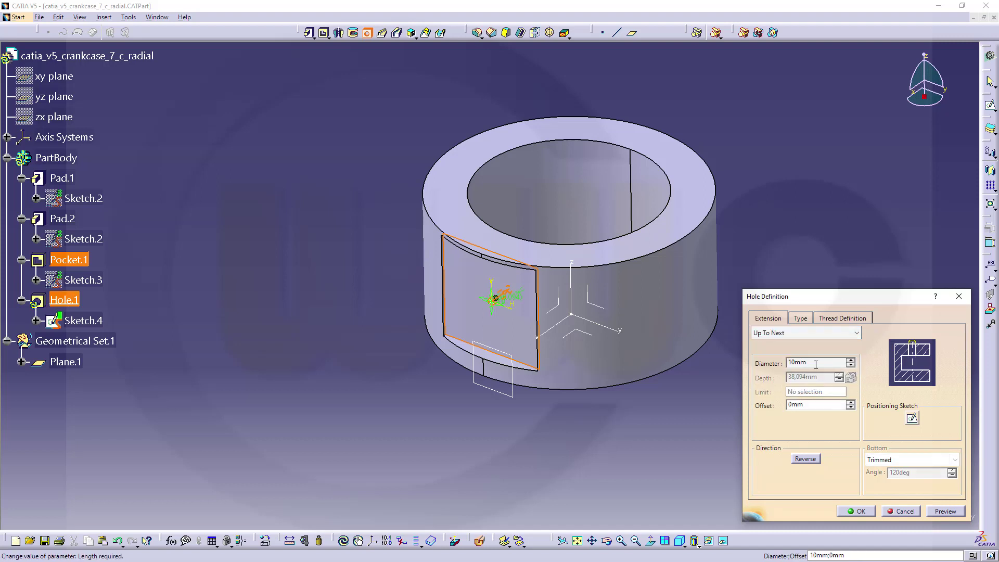
pyautogui.click(801, 319)
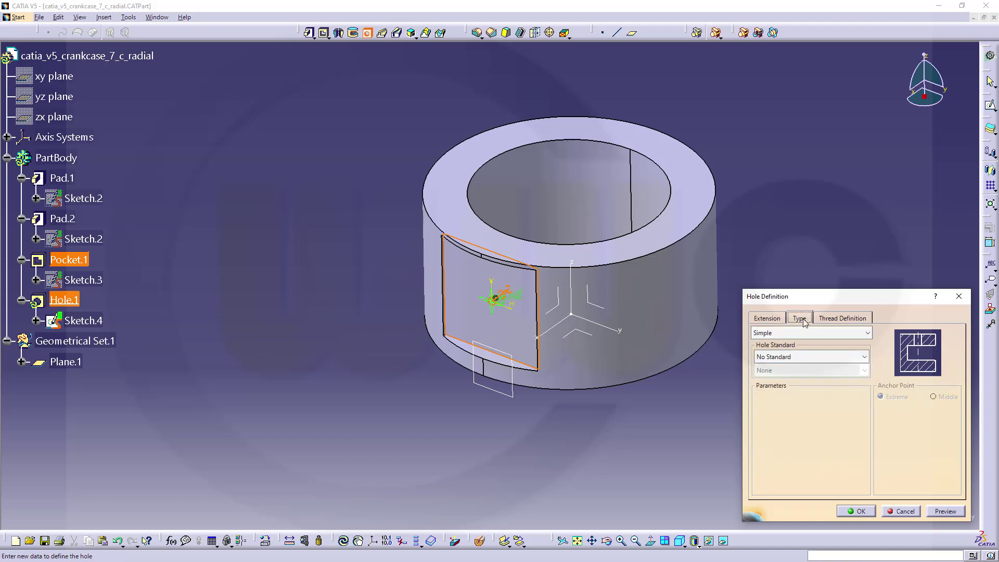
pyautogui.click(766, 319)
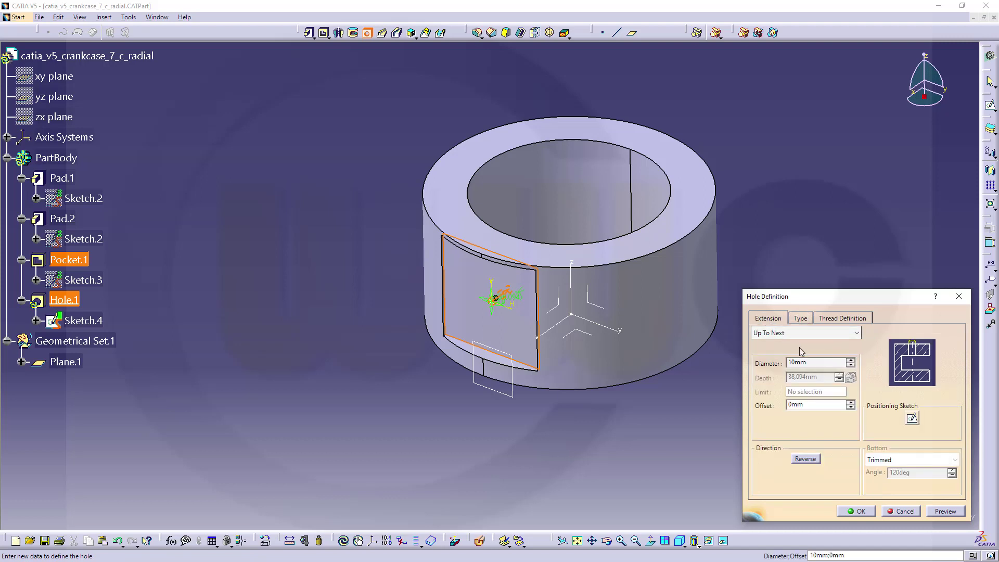
pyautogui.press('Tab')
pyautogui.write('136')
pyautogui.click(857, 511)
pyautogui.moveTo(341, 290); pyautogui.dragTo(374, 301, button='middle')
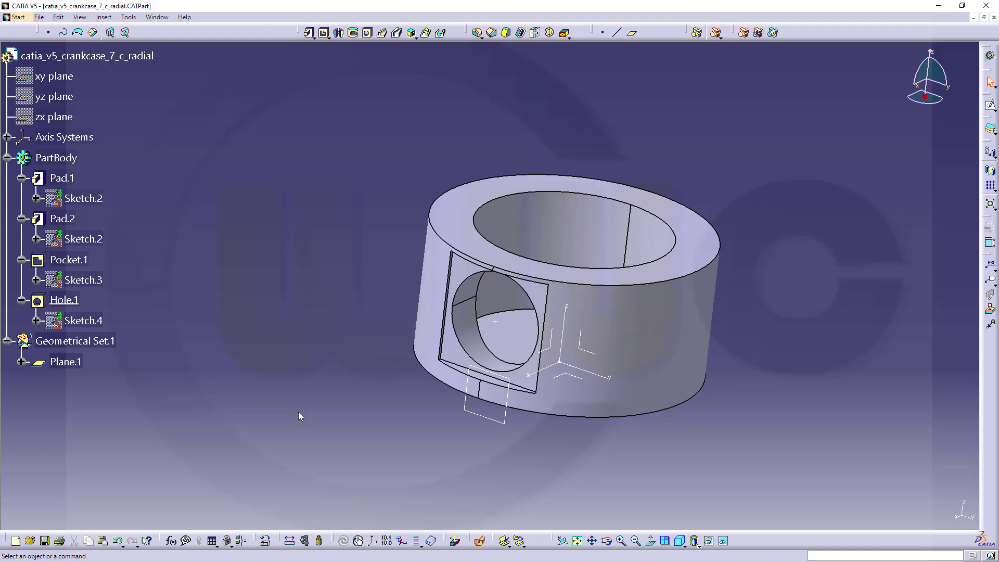
pyautogui.moveTo(397, 430); pyautogui.dragTo(371, 399, button='middle')
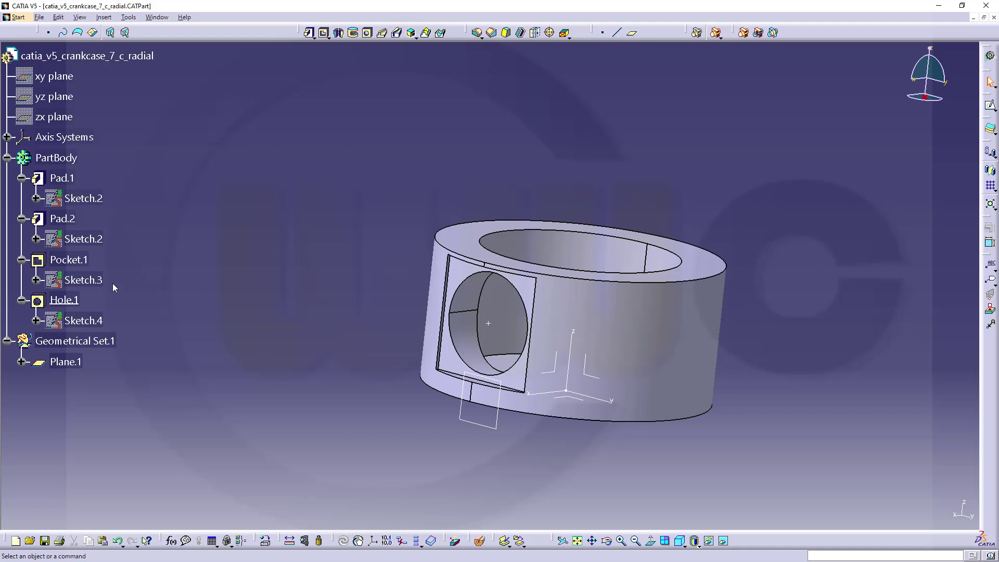
# Circular-pattern Pocket.1 as a complete crown of 7 instances about the absolute axis, keeping specifications.
pyautogui.click(72, 260)
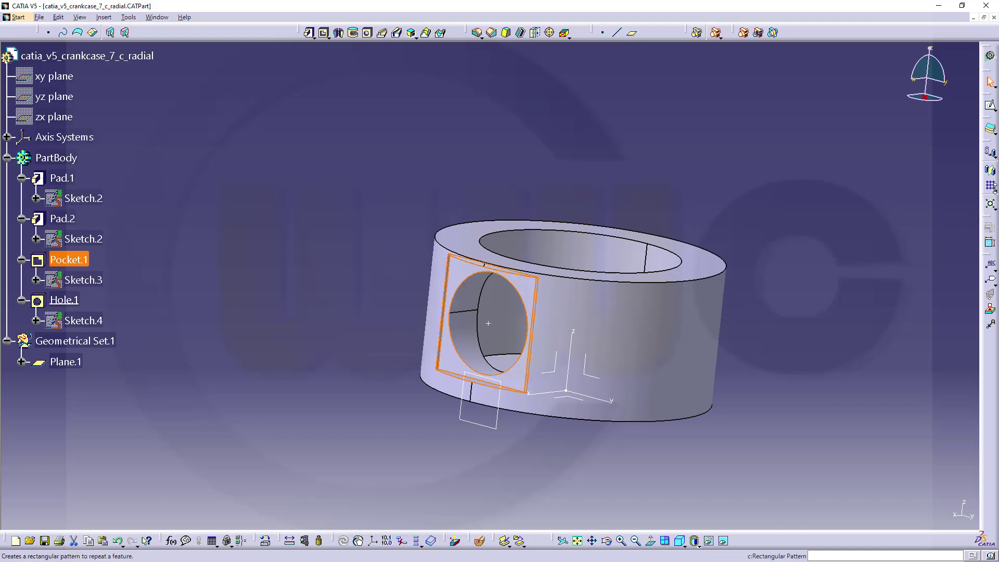
pyautogui.click(993, 202)
pyautogui.click(974, 198)
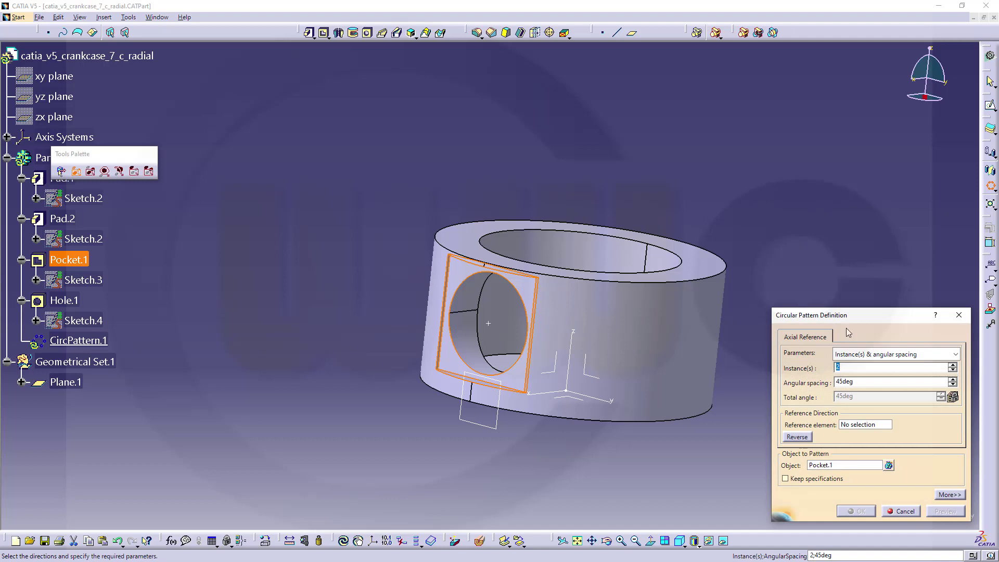
pyautogui.click(955, 356)
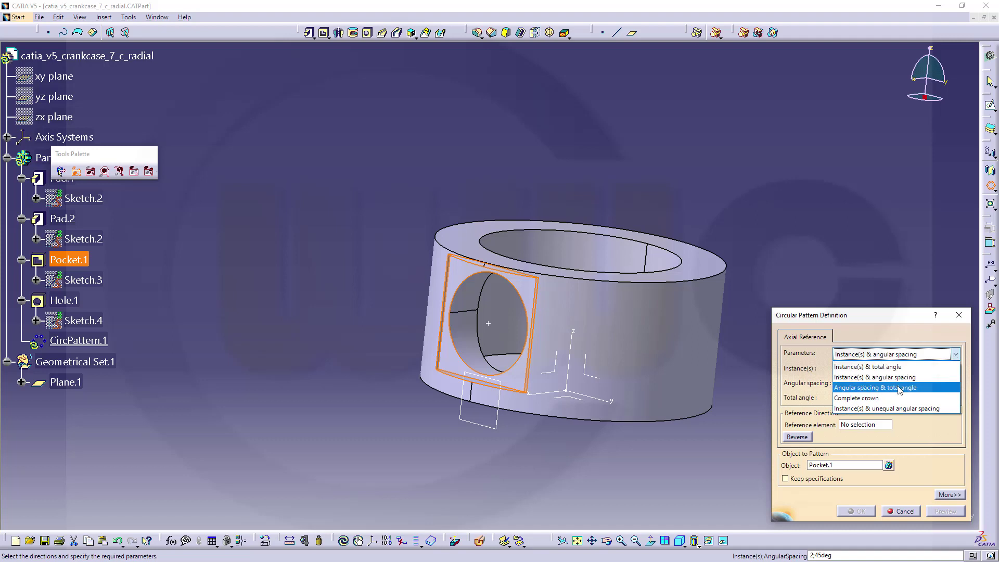
pyautogui.click(878, 398)
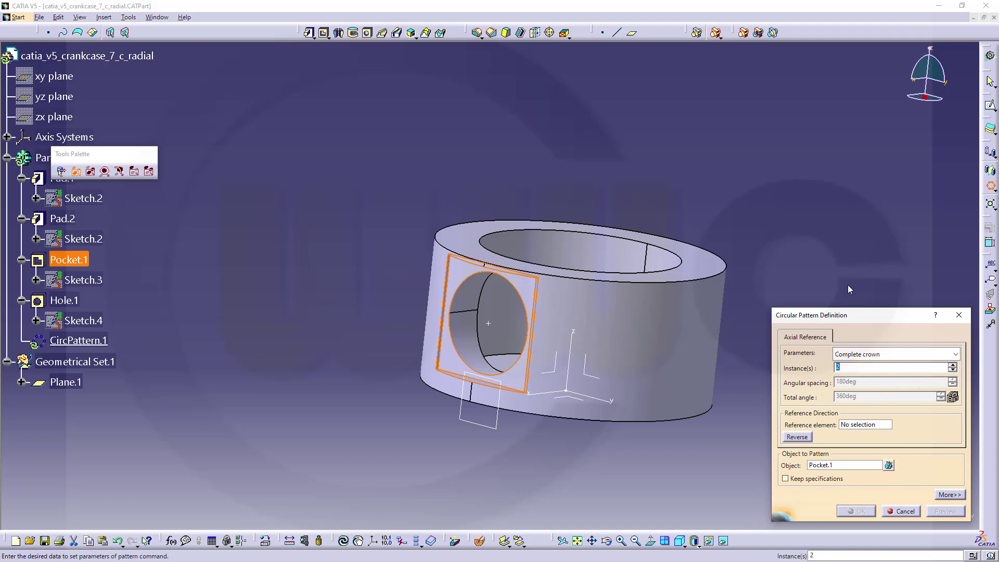
pyautogui.write('7')
pyautogui.click(785, 479)
pyautogui.click(861, 425)
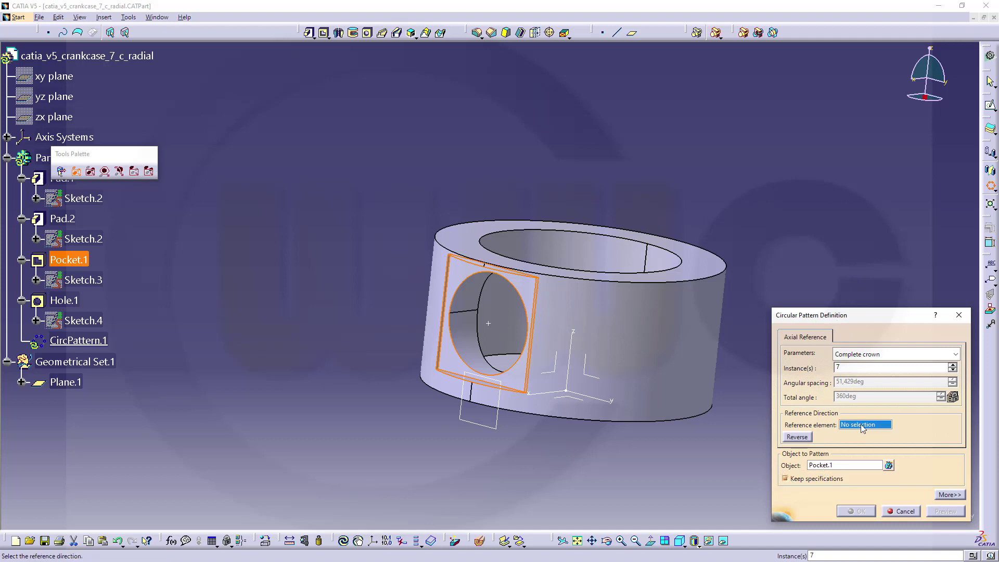
pyautogui.click(580, 339)
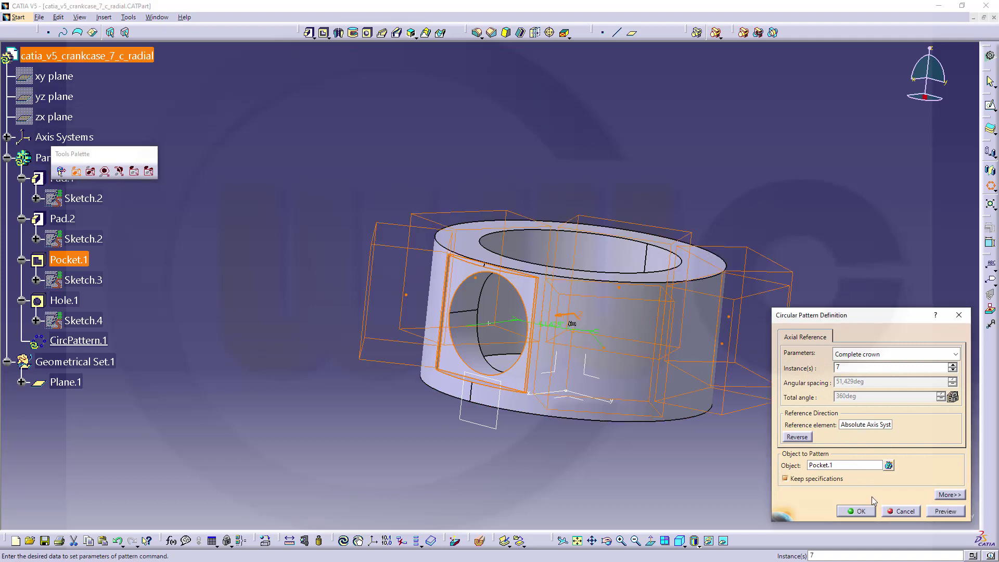
pyautogui.click(859, 512)
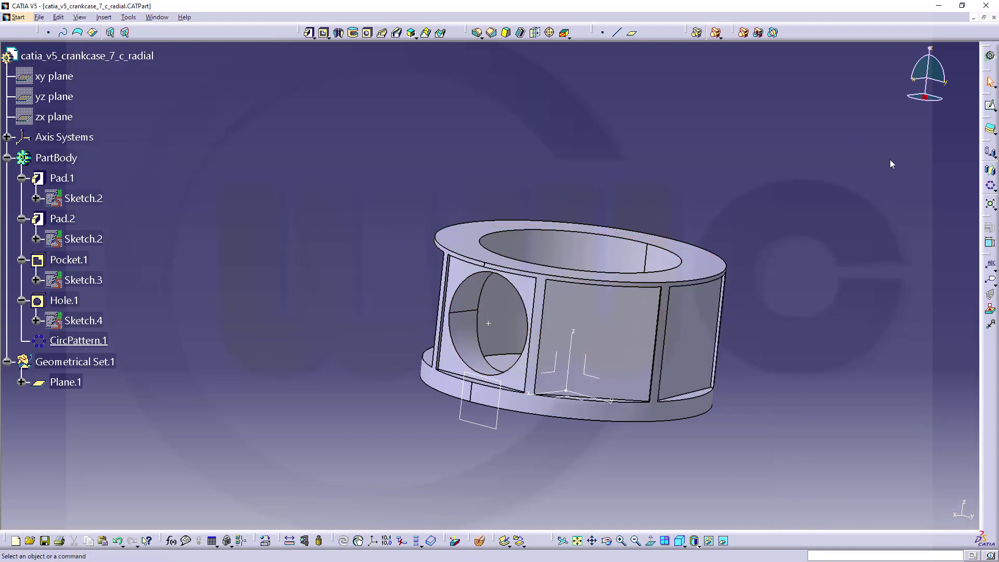
# Circular-pattern Hole.1 as a 7-instance complete crown about the absolute axis, keeping specifications.
pyautogui.click(989, 187)
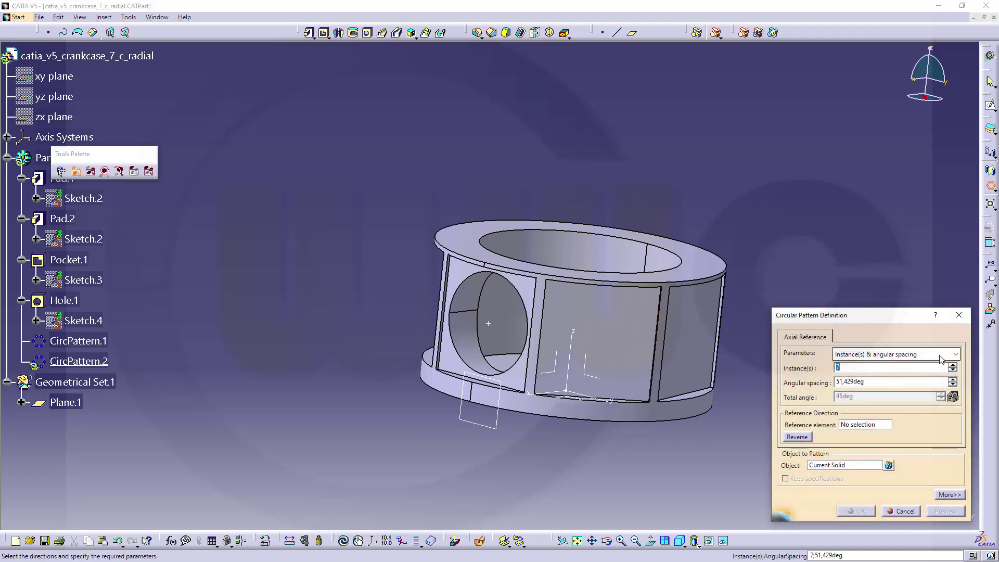
pyautogui.click(955, 354)
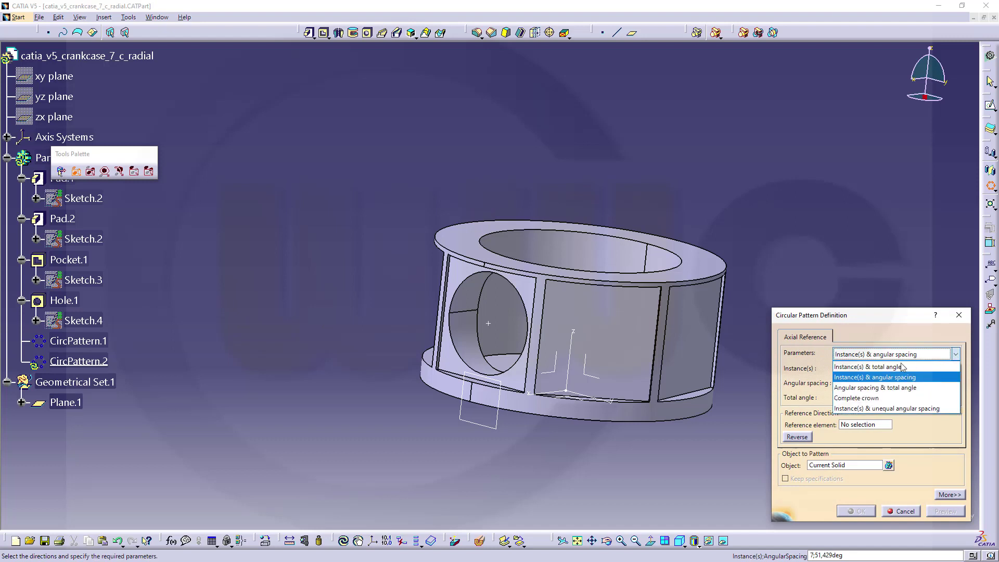
pyautogui.click(857, 398)
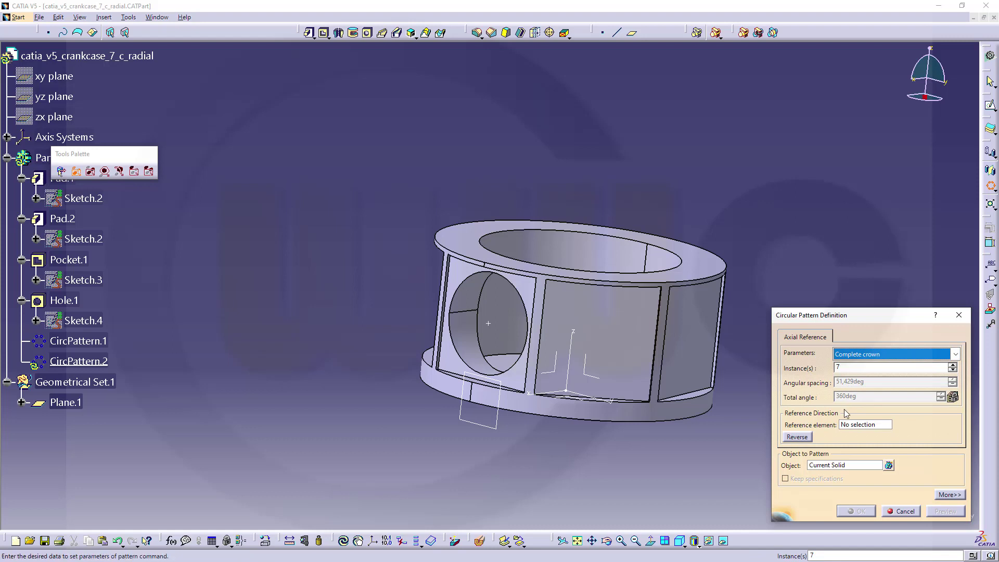
pyautogui.click(849, 425)
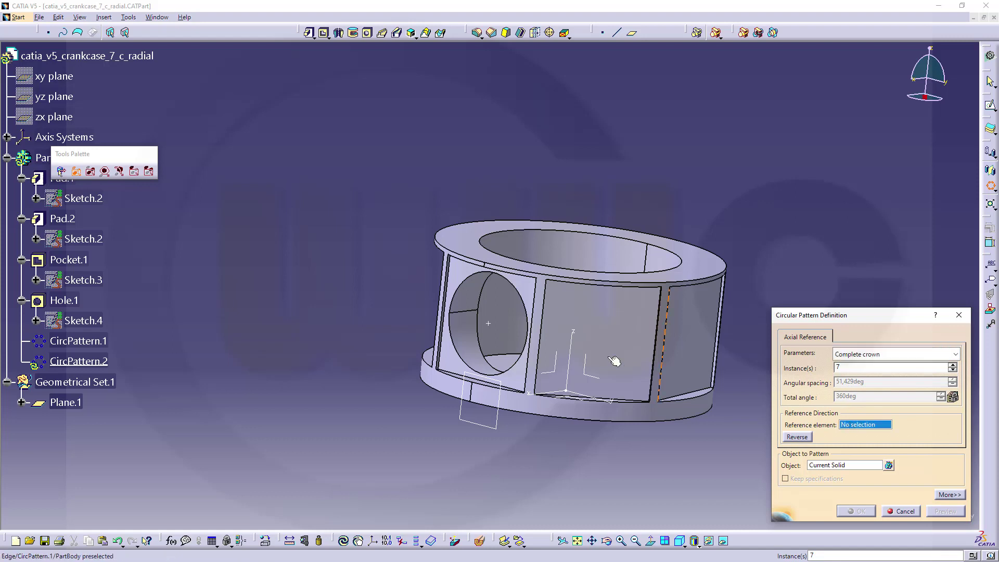
pyautogui.click(588, 339)
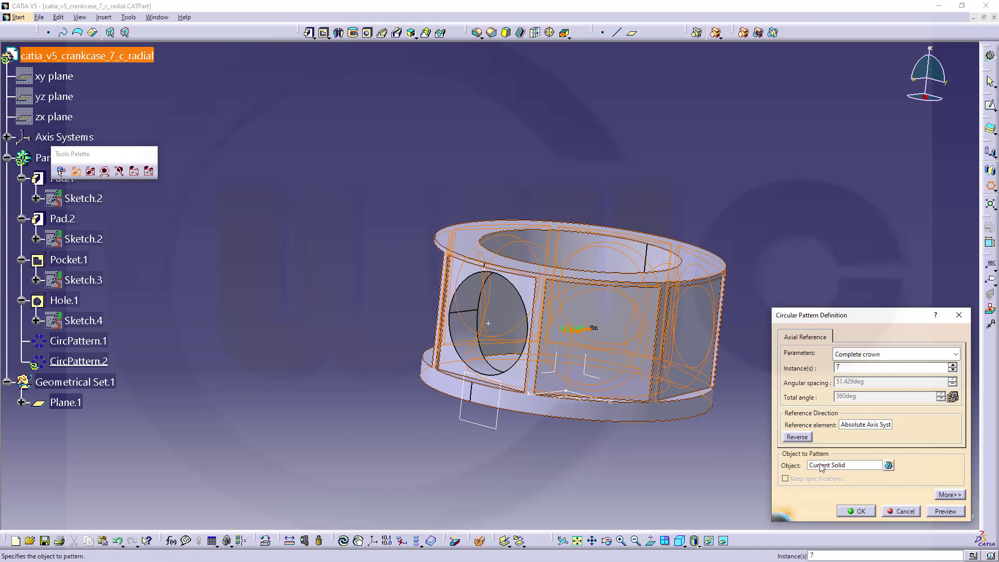
pyautogui.click(845, 464)
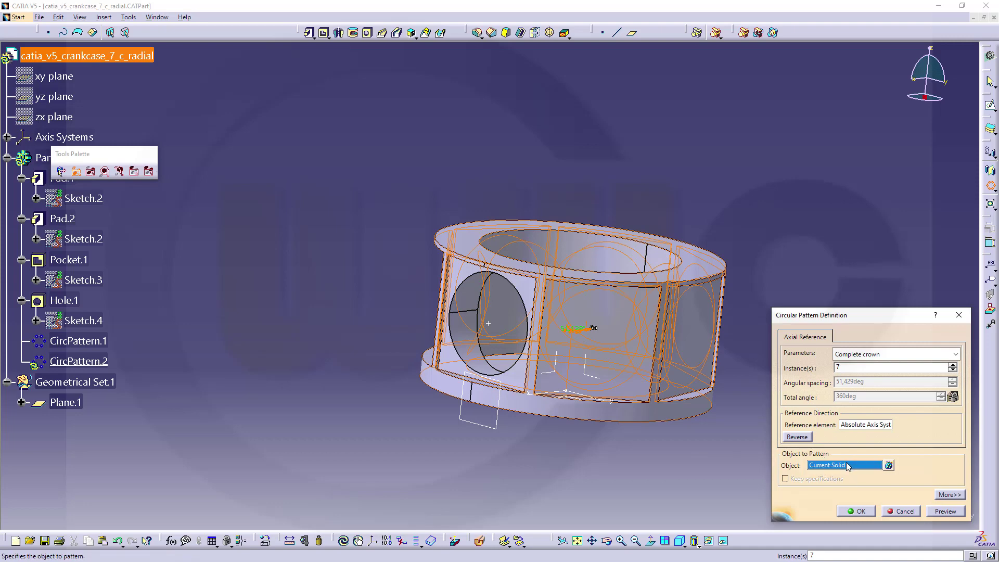
pyautogui.click(64, 300)
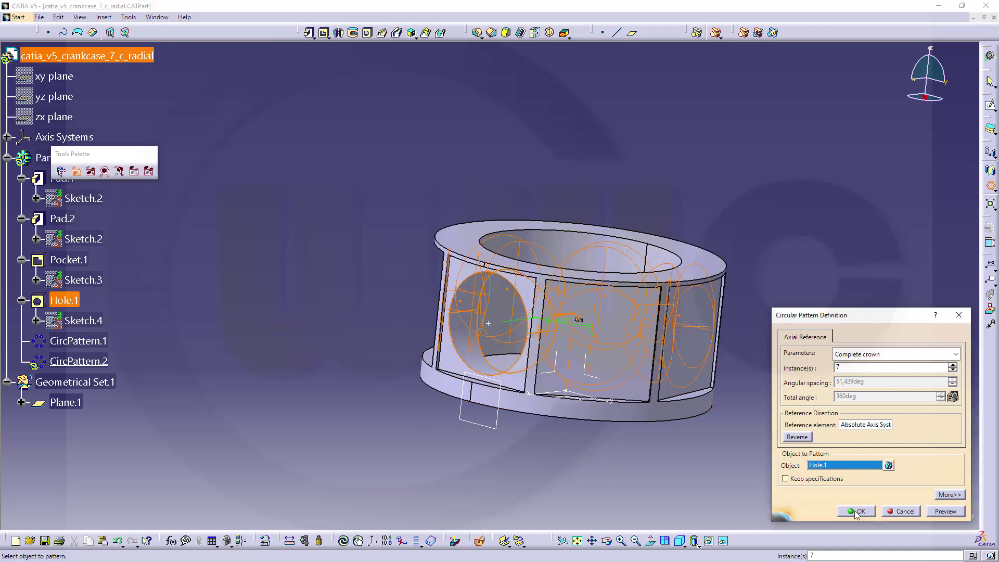
pyautogui.click(794, 481)
pyautogui.click(858, 511)
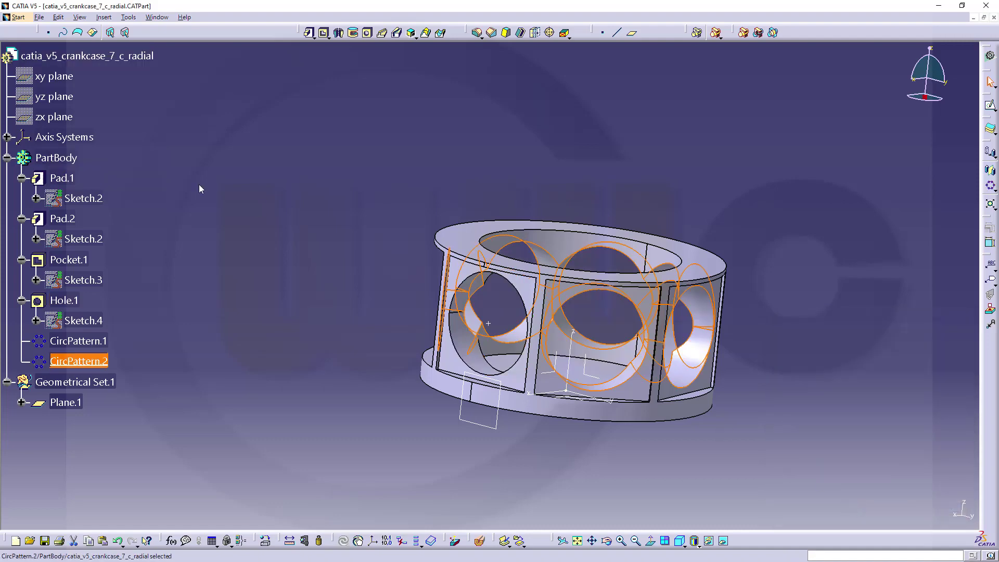
pyautogui.click(290, 200)
pyautogui.moveTo(382, 185); pyautogui.dragTo(402, 323, button='middle')
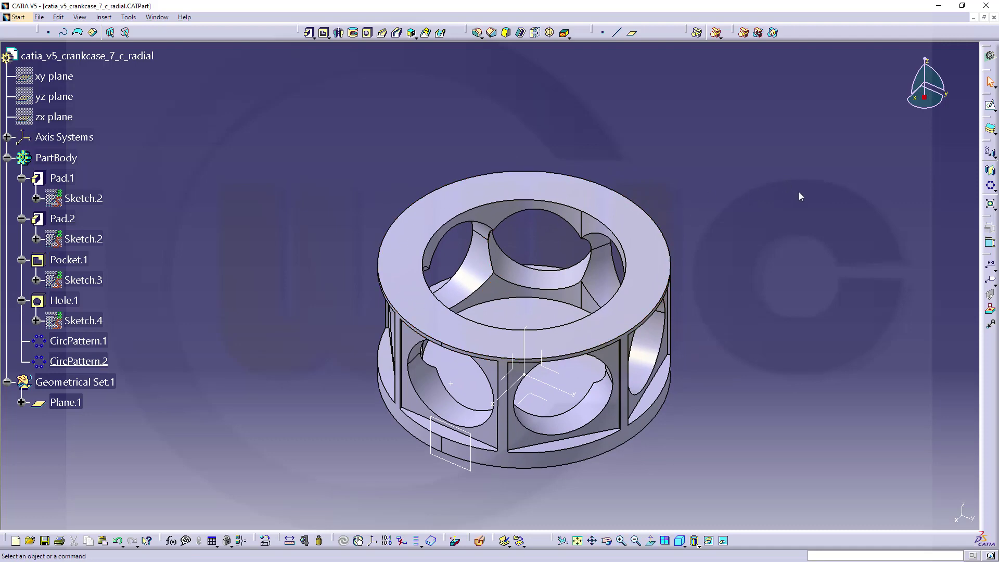
pyautogui.moveTo(800, 195); pyautogui.dragTo(721, 263, button='middle')
# Start Sketch.5 on the pad face and hide the sketch's origin and axis directions.
pyautogui.click(989, 106)
pyautogui.click(533, 338)
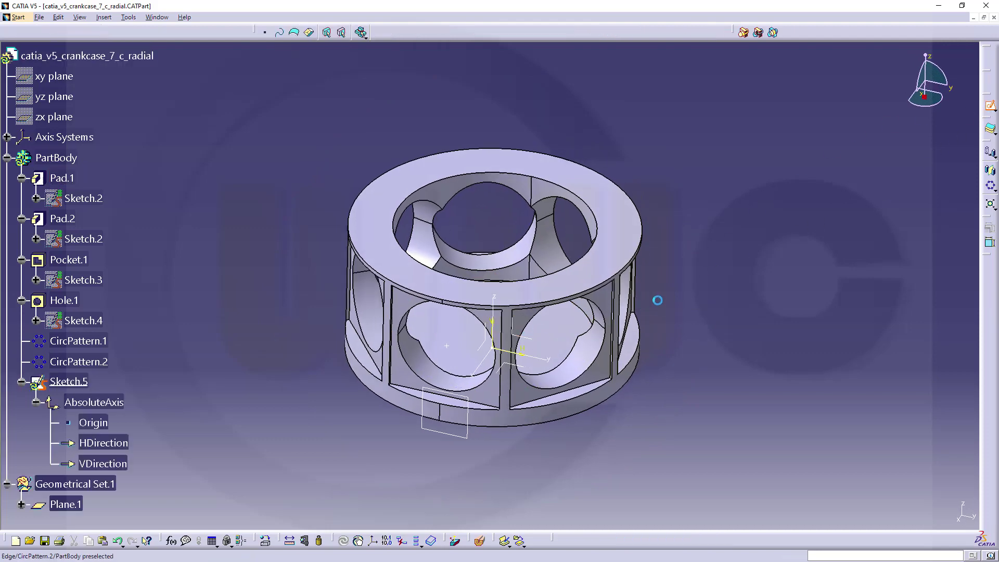
pyautogui.click(93, 422)
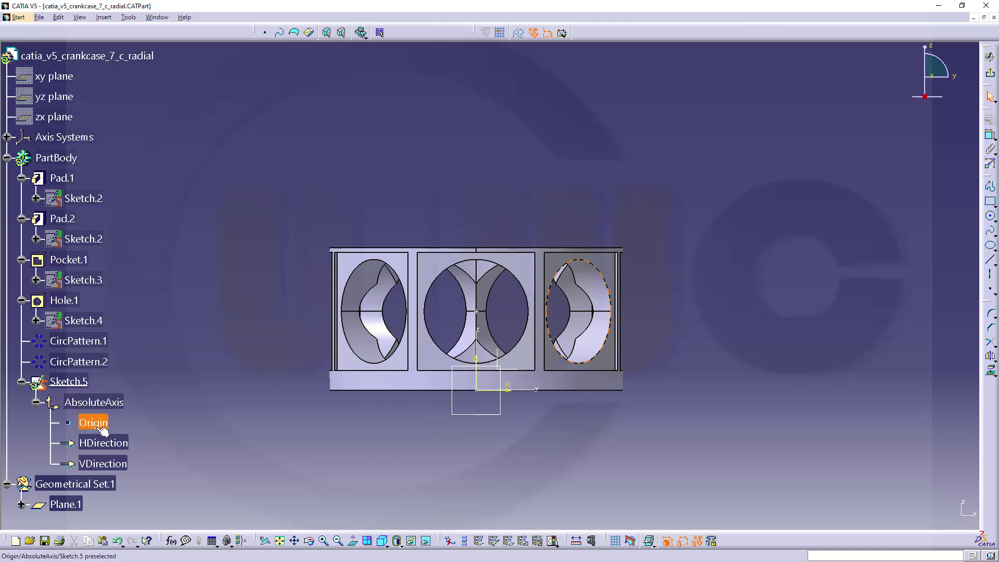
pyautogui.keyDown('shift'); pyautogui.click(112, 463); pyautogui.keyUp('shift')
pyautogui.rightClick(108, 462)
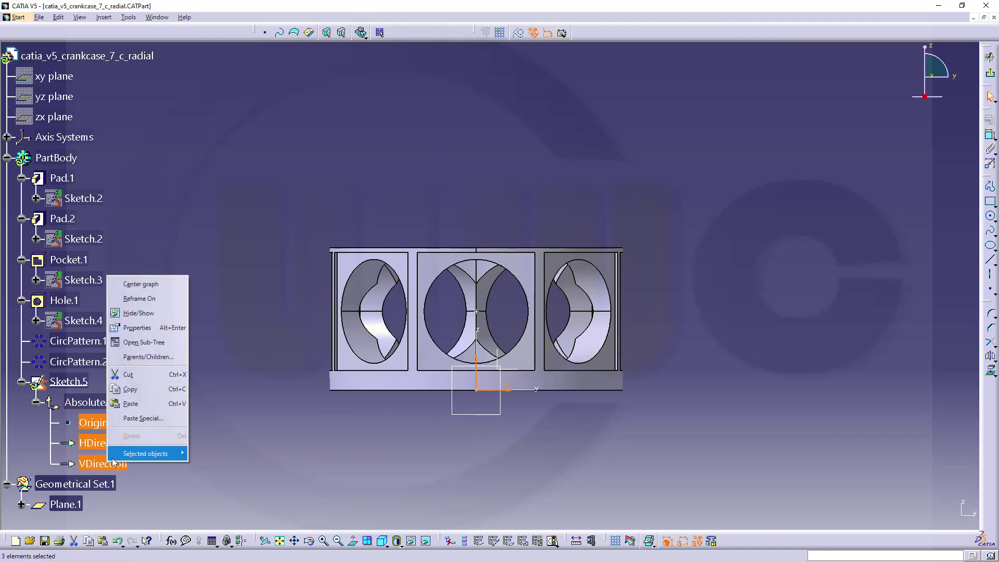
pyautogui.click(138, 313)
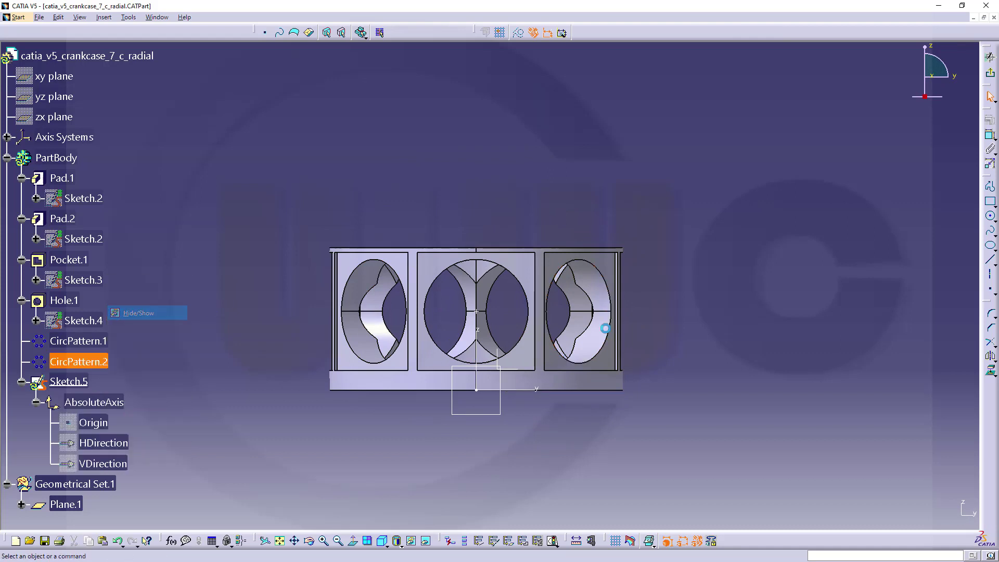
# Draw a circle and constrain its diameter to 80 mm.
pyautogui.click(990, 216)
pyautogui.click(763, 312)
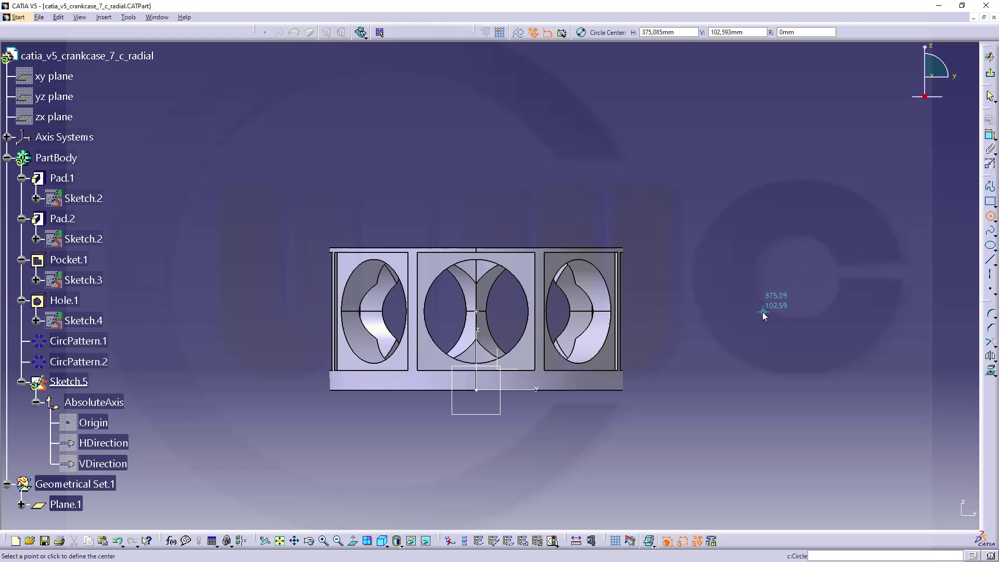
pyautogui.click(798, 316)
pyautogui.click(990, 137)
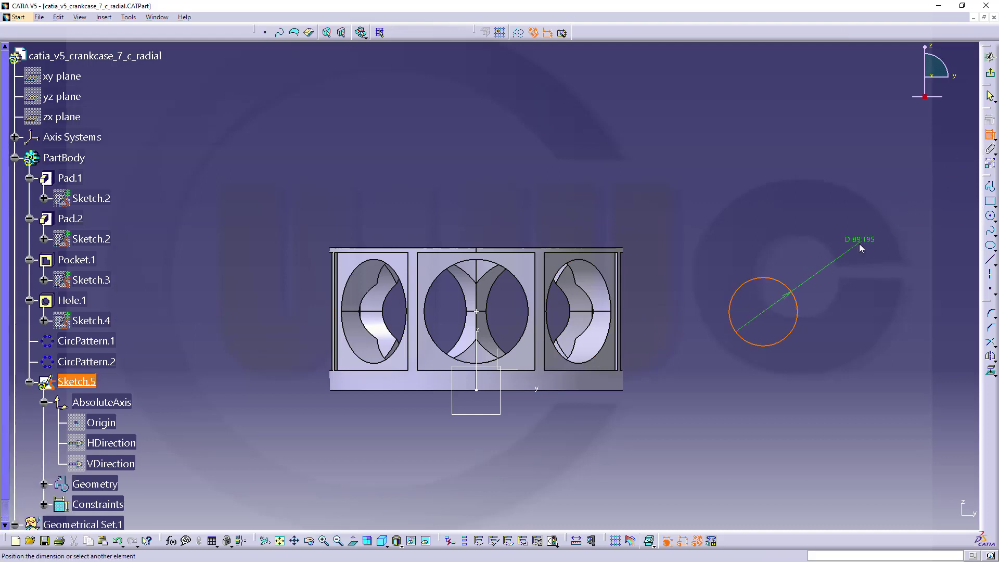
pyautogui.click(822, 274)
pyautogui.doubleClick(821, 270)
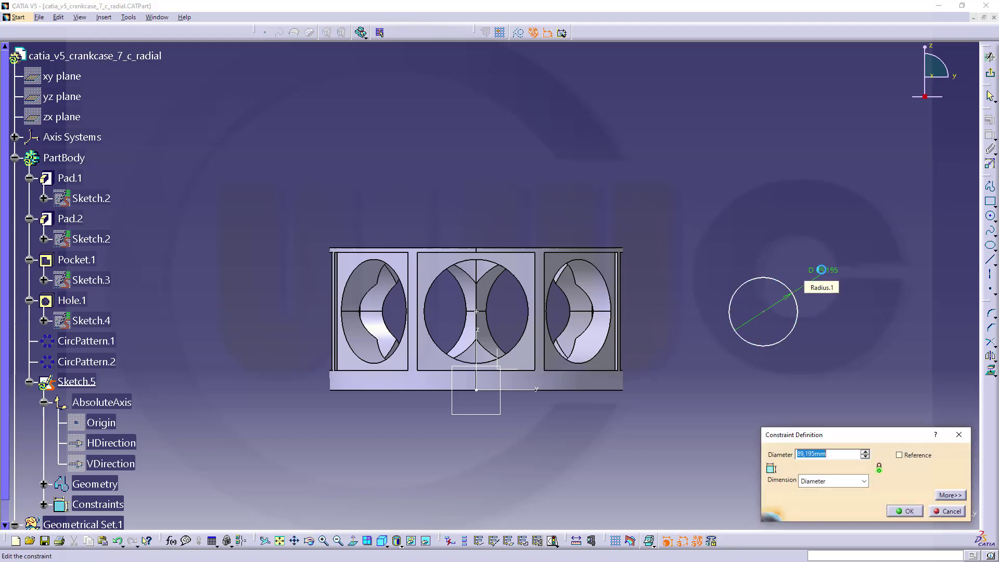
pyautogui.write('80')
pyautogui.press('Return')
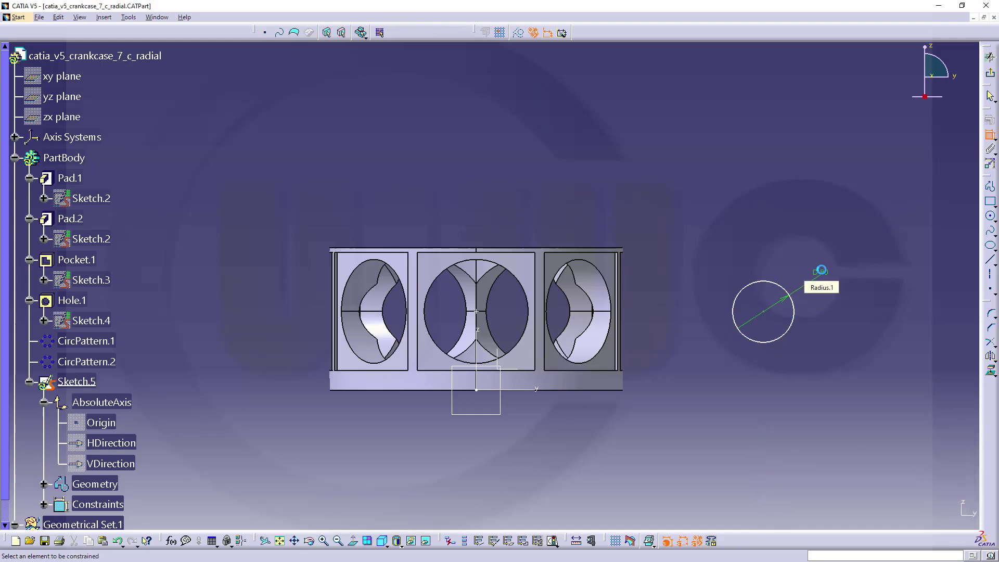
# Position the circle centre 163 from the horizontal axis and 171-40 (131) from the vertical axis.
pyautogui.click(764, 312)
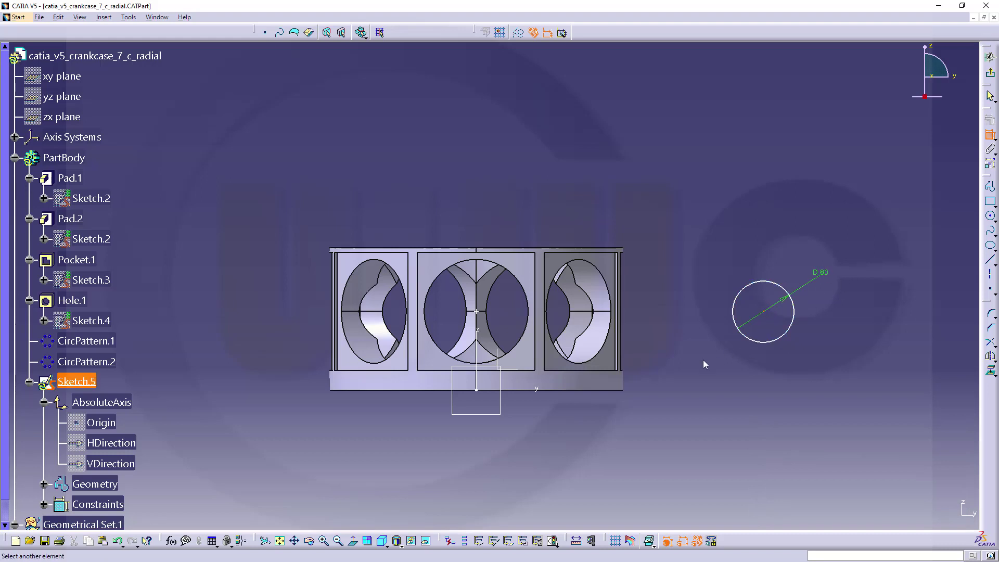
pyautogui.click(544, 390)
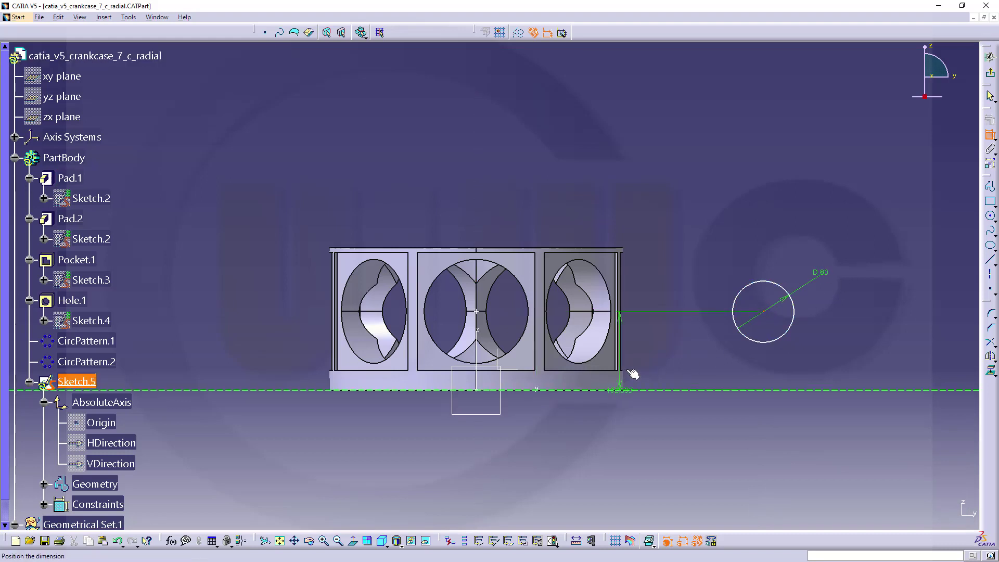
pyautogui.click(693, 363)
pyautogui.doubleClick(697, 367)
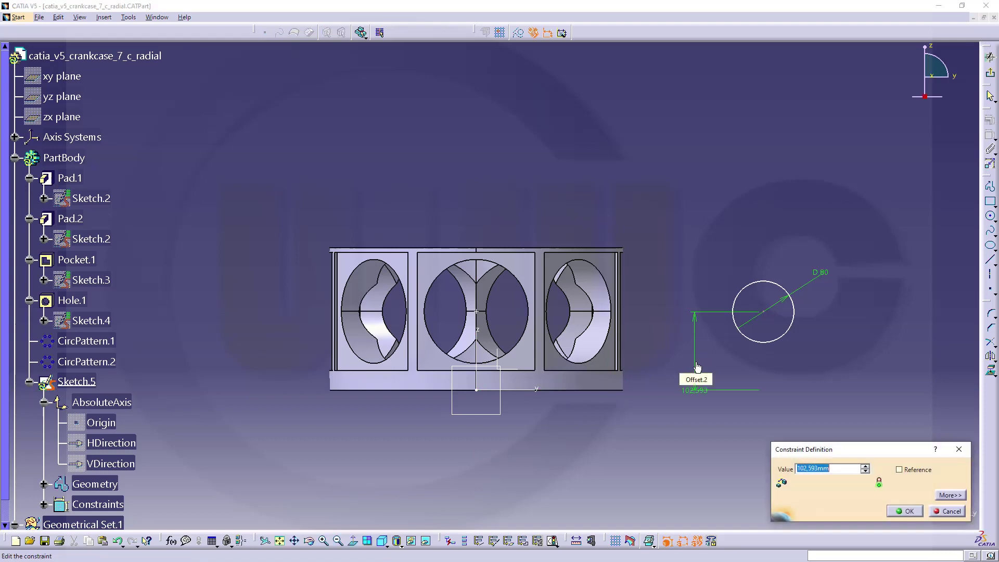
pyautogui.write('163')
pyautogui.press('Return')
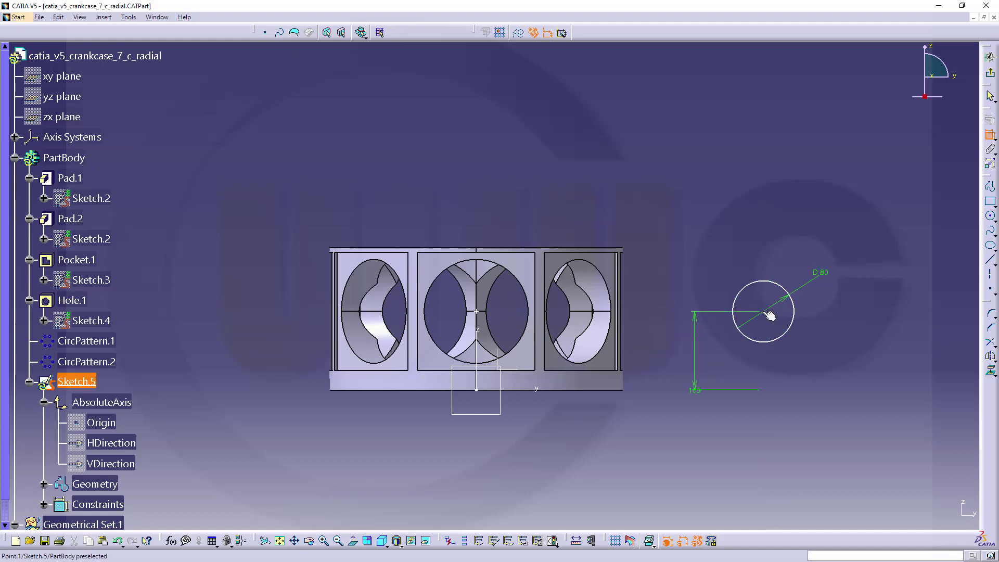
pyautogui.click(768, 349)
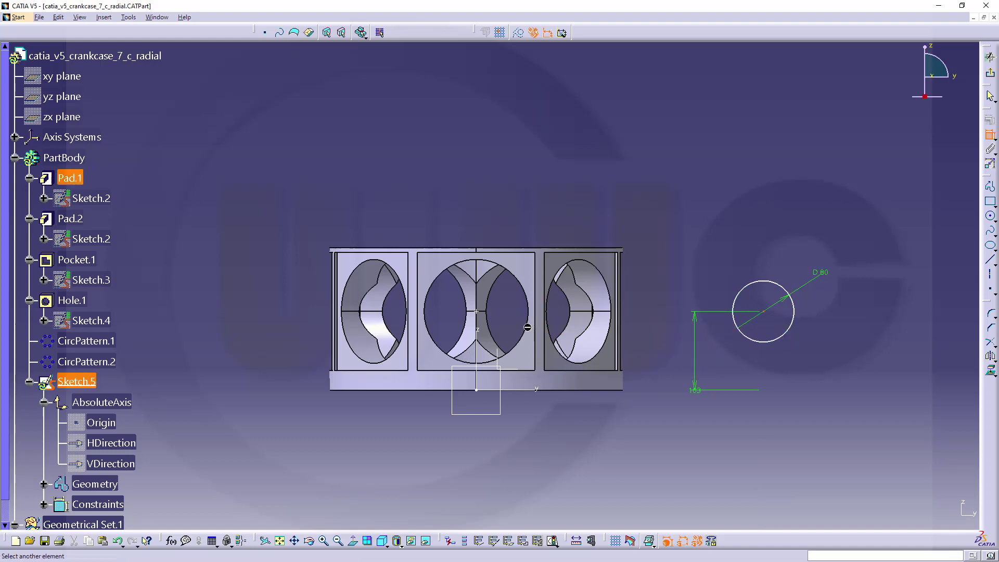
pyautogui.click(477, 362)
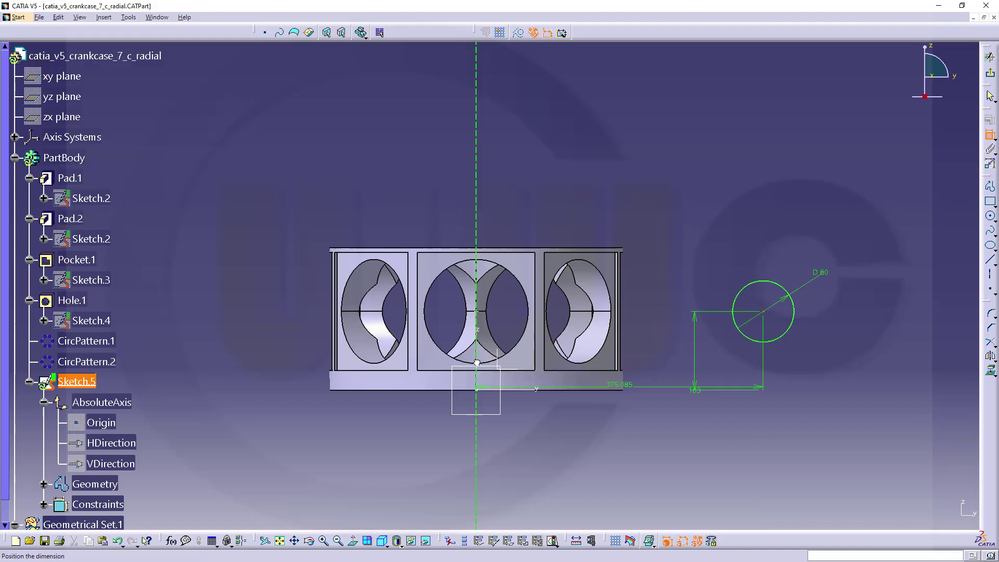
pyautogui.click(628, 182)
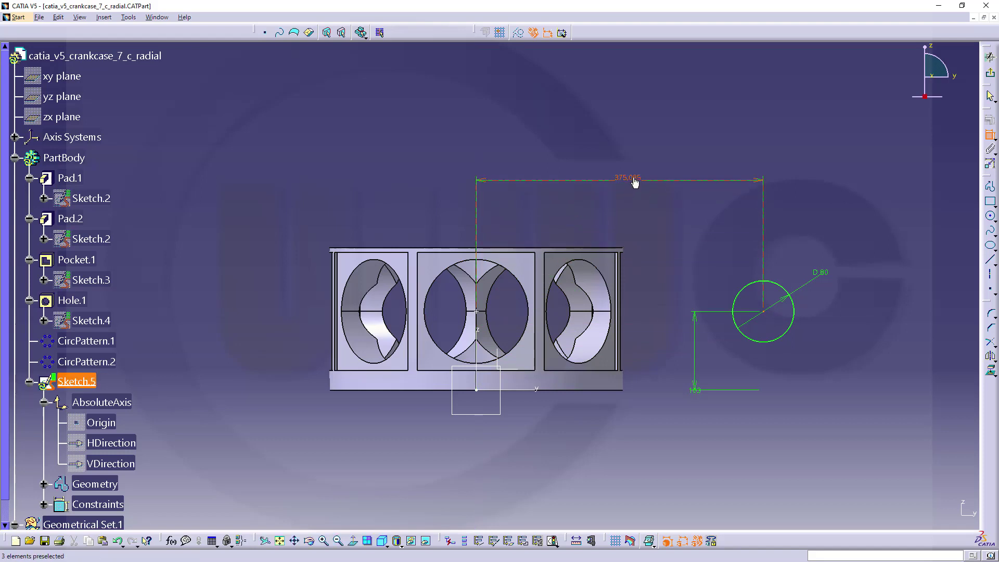
pyautogui.doubleClick(632, 180)
pyautogui.write('171-')
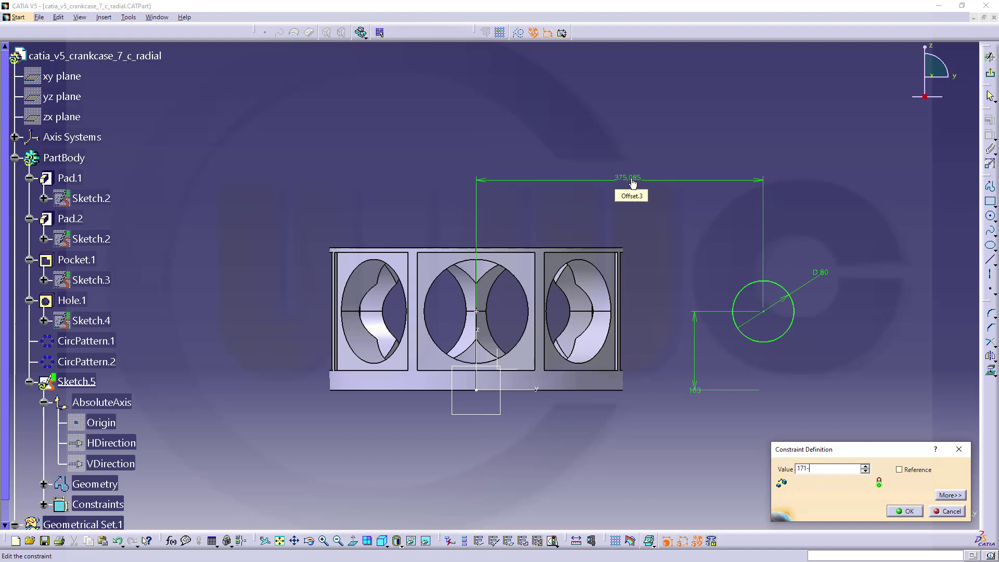
pyautogui.write('40')
pyautogui.press('Return')
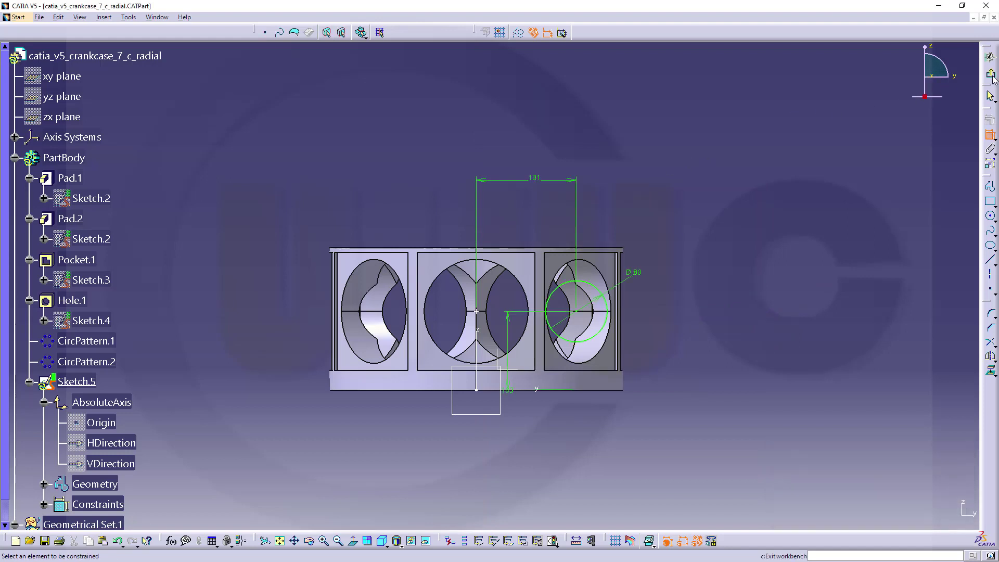
# Exit Sketch.5 and revolve its circle 360° about the absolute axis as Groove.1.
pyautogui.click(990, 76)
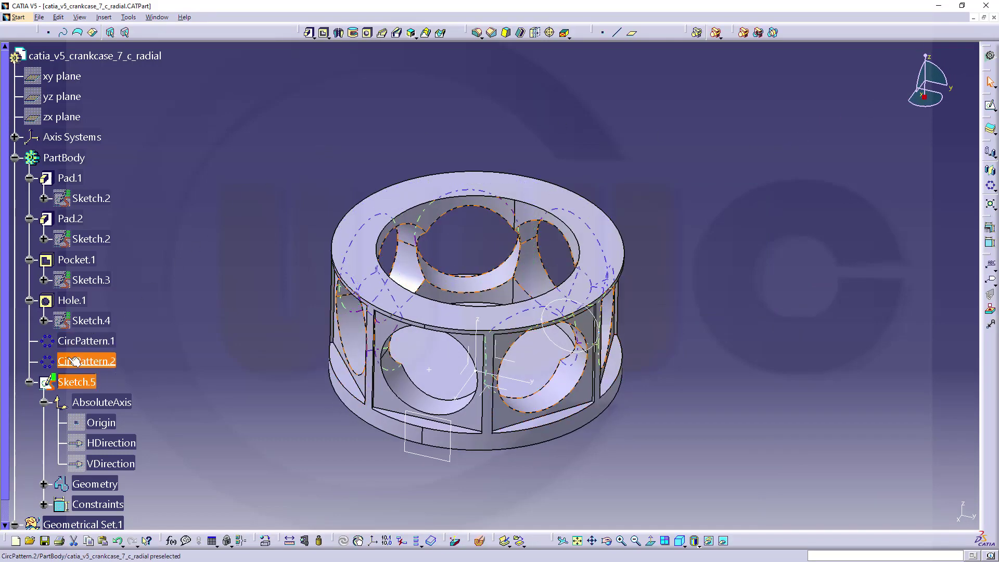
pyautogui.click(29, 382)
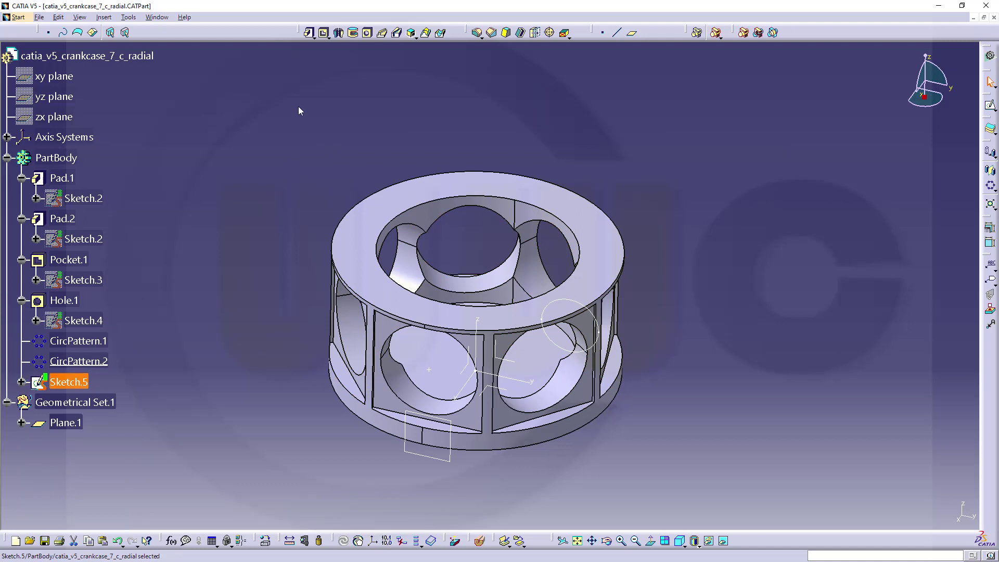
pyautogui.click(354, 33)
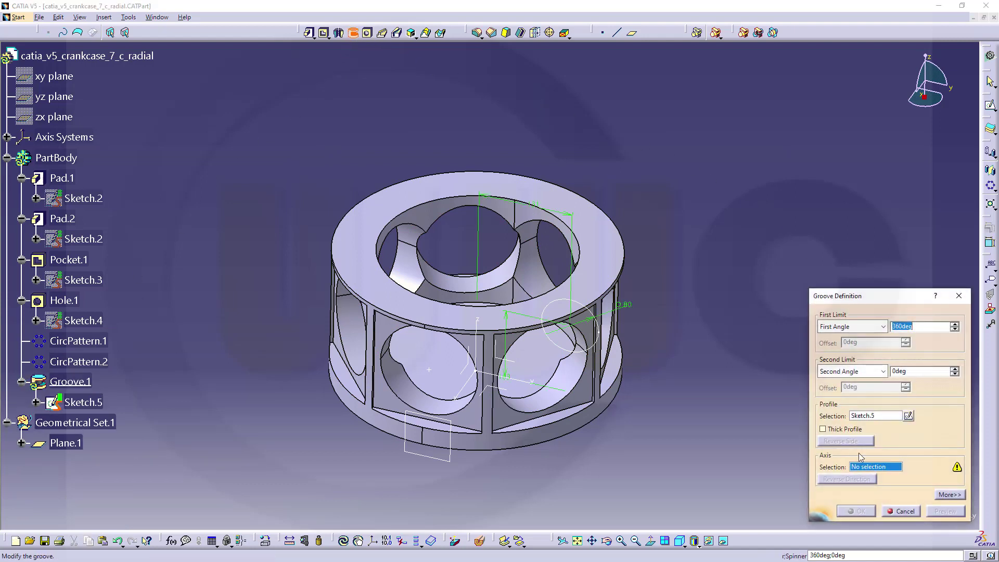
pyautogui.click(480, 343)
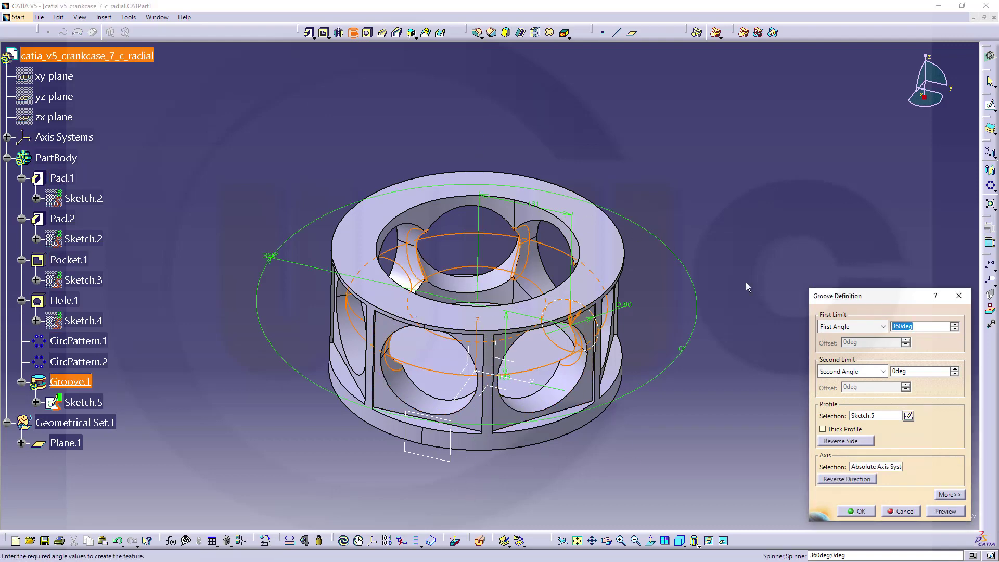
pyautogui.click(860, 510)
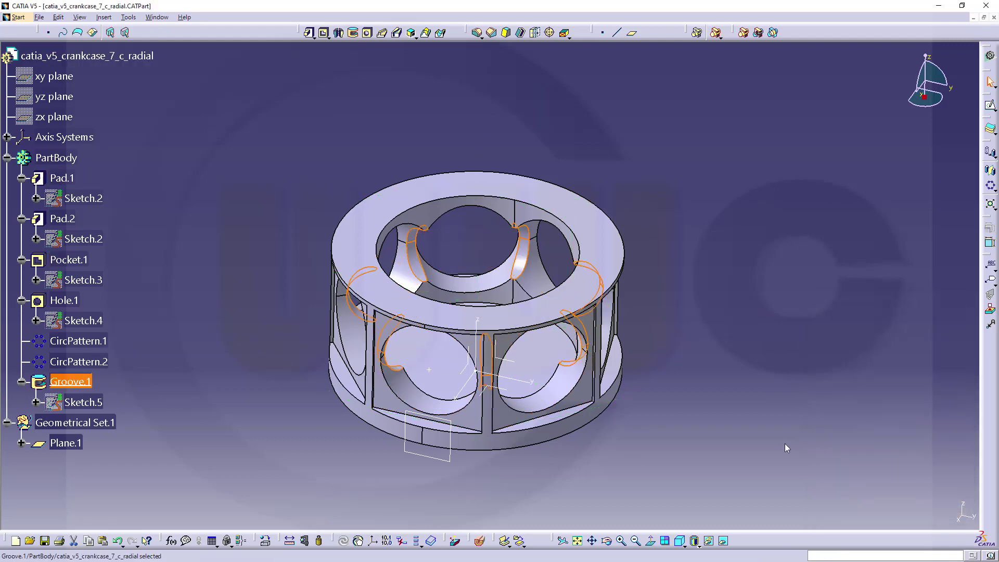
pyautogui.moveTo(581, 246); pyautogui.dragTo(693, 358, button='middle')
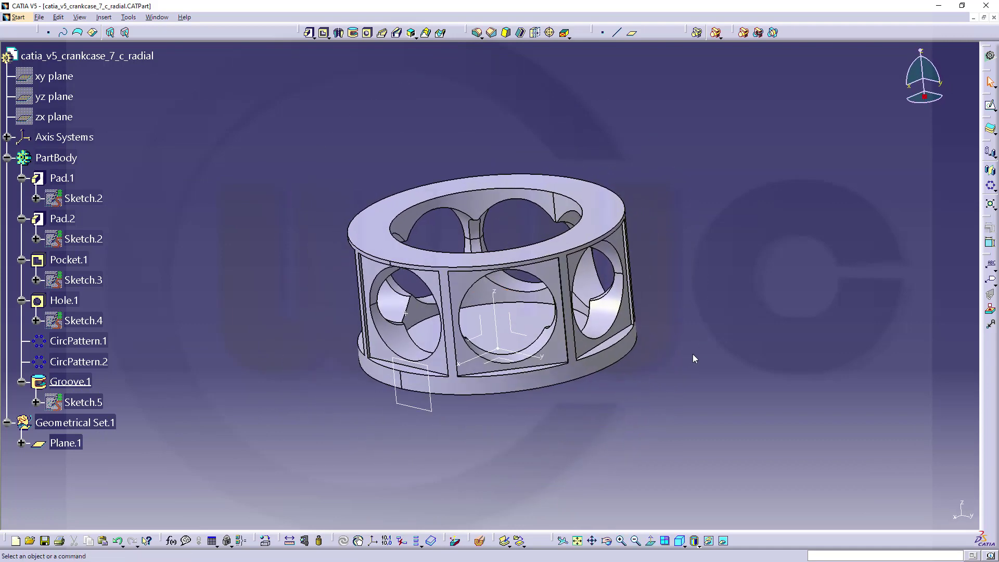
pyautogui.moveTo(660, 197); pyautogui.dragTo(704, 223, button='middle')
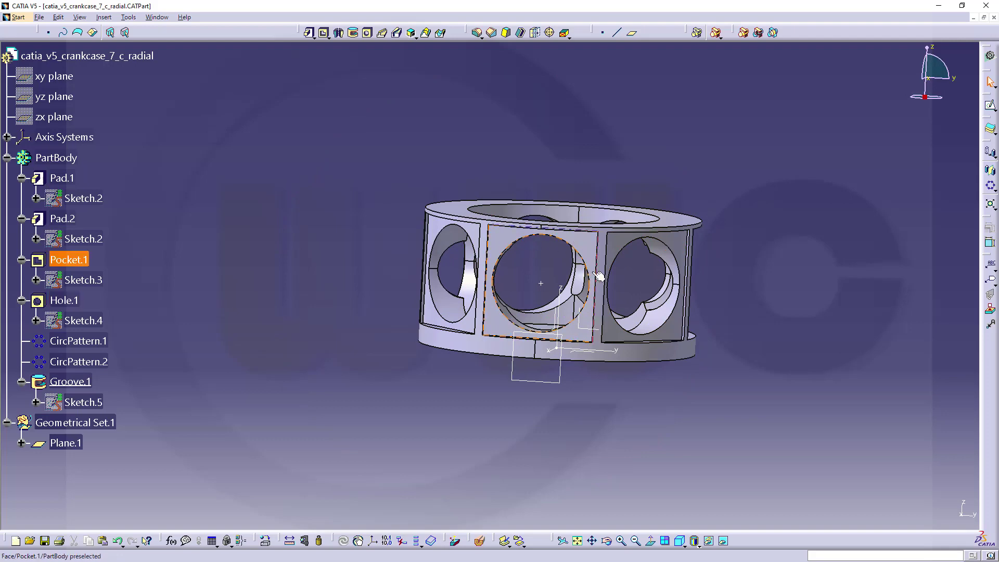
pyautogui.moveTo(364, 245); pyautogui.dragTo(375, 283, button='middle')
pyautogui.moveTo(713, 309); pyautogui.dragTo(687, 350, button='middle')
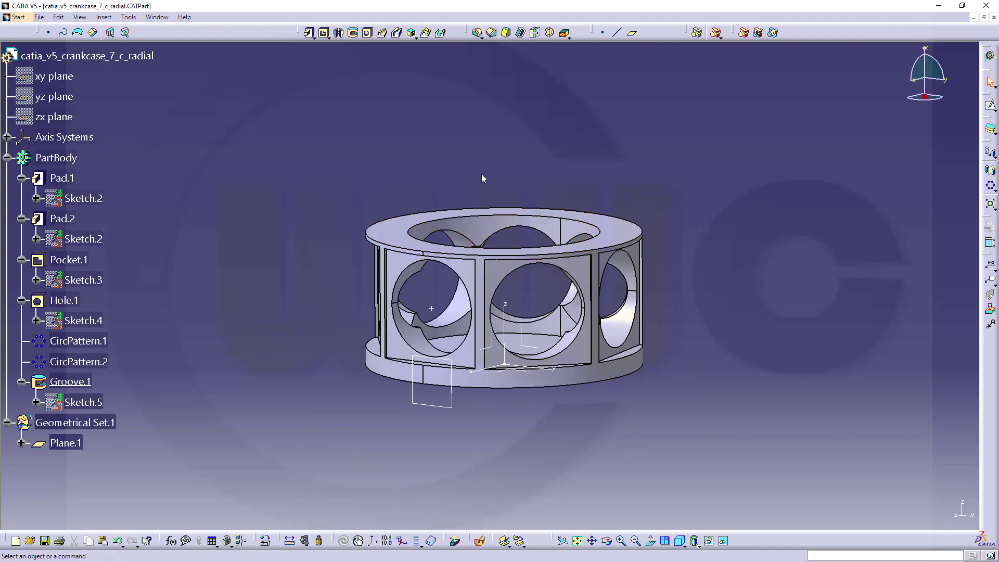
pyautogui.moveTo(471, 222); pyautogui.dragTo(469, 207, button='middle')
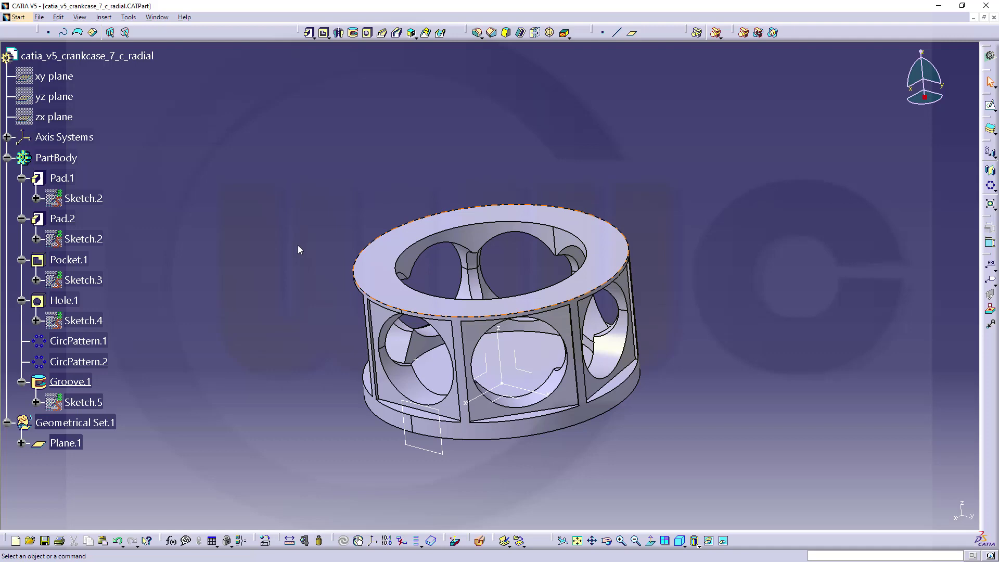
pyautogui.moveTo(281, 283); pyautogui.dragTo(304, 295, button='middle')
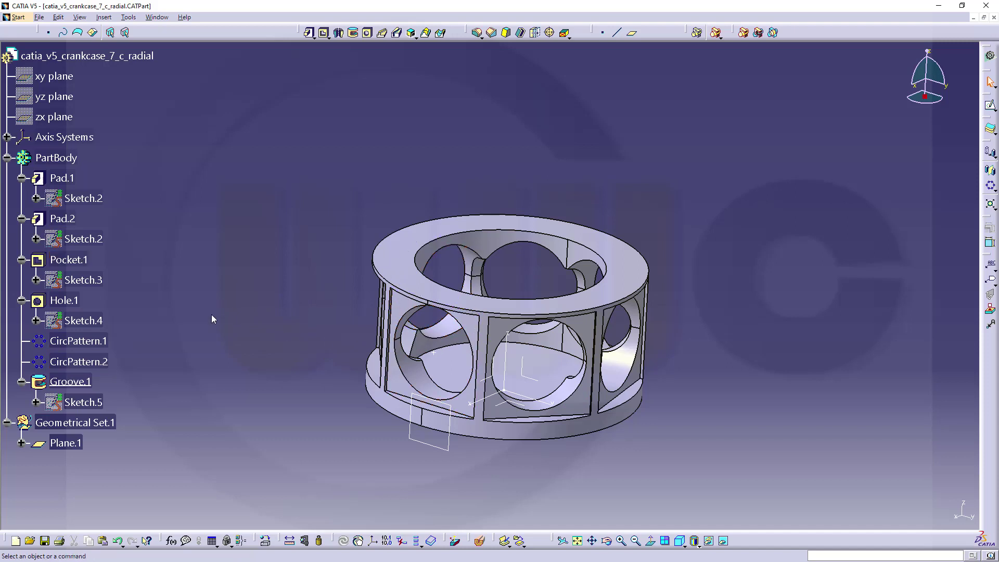
# Reopen Sketch.3 and draw a circle at the sketch centre with a 170 mm diameter.
pyautogui.doubleClick(87, 281)
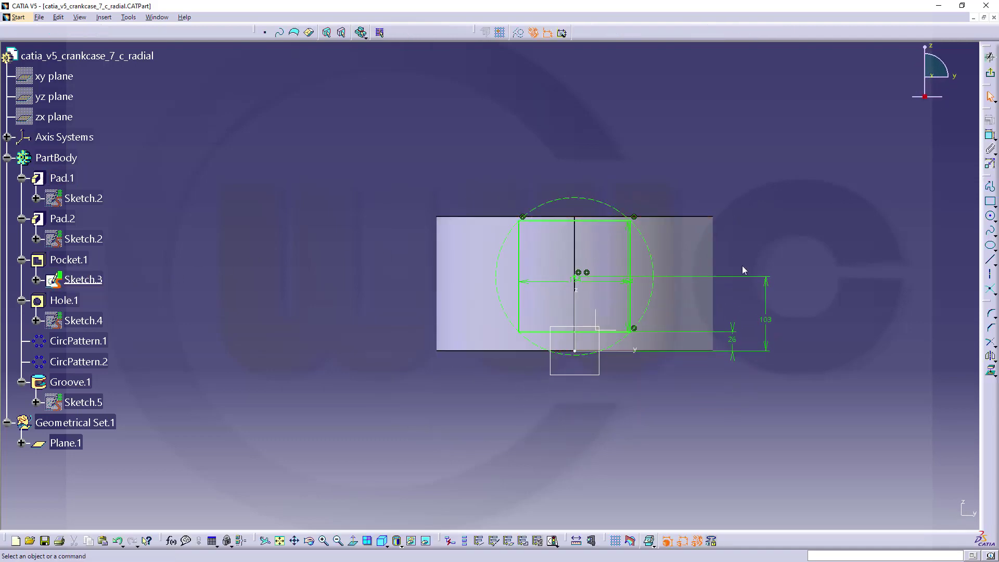
pyautogui.moveTo(742, 264); pyautogui.dragTo(765, 215, button='middle')
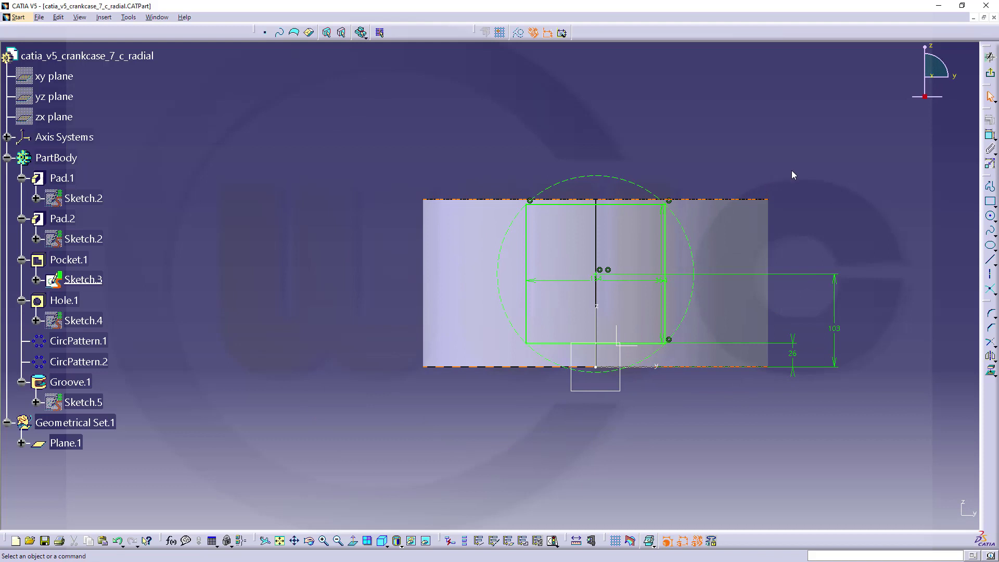
pyautogui.click(990, 216)
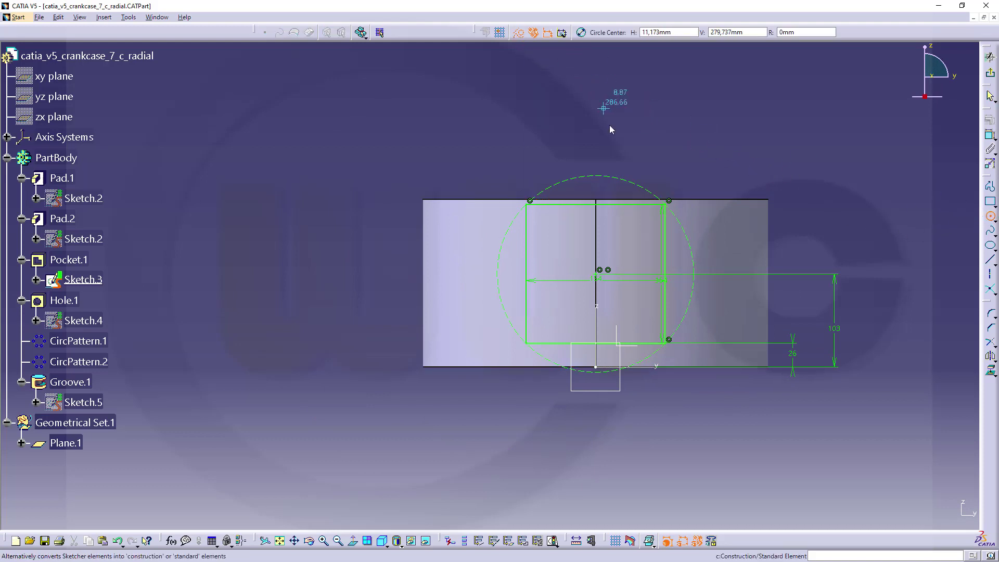
pyautogui.click(601, 278)
pyautogui.click(723, 219)
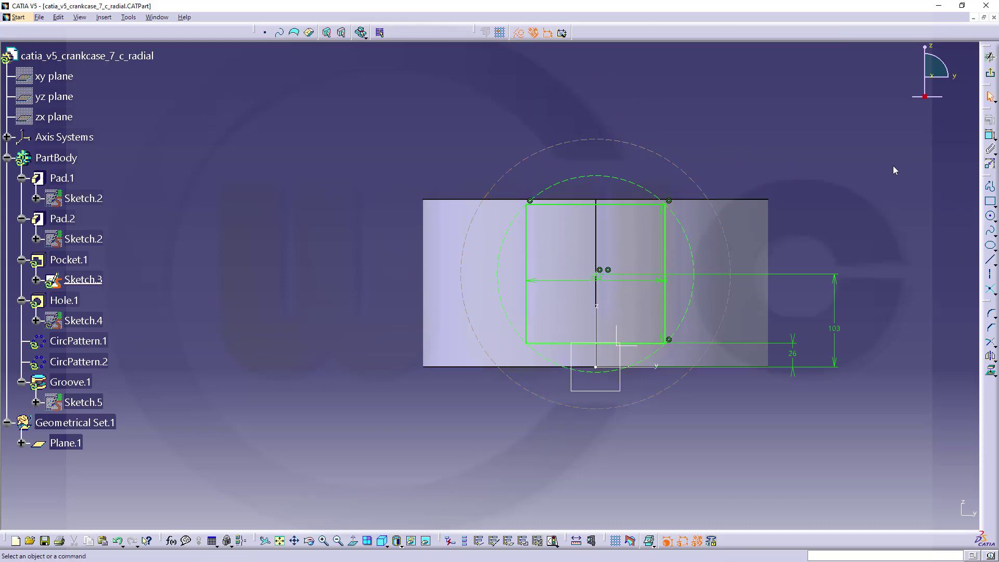
pyautogui.click(700, 187)
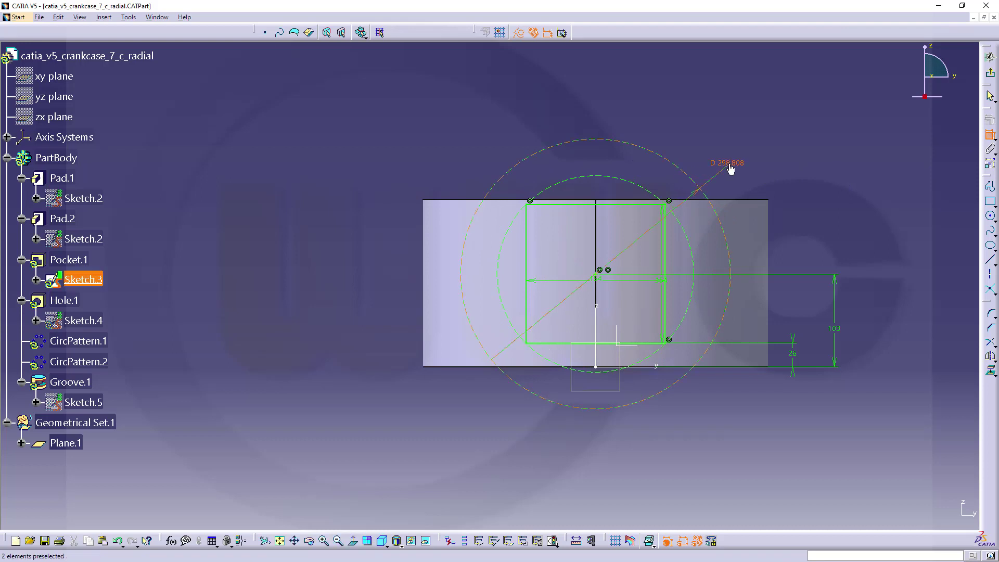
pyautogui.doubleClick(729, 164)
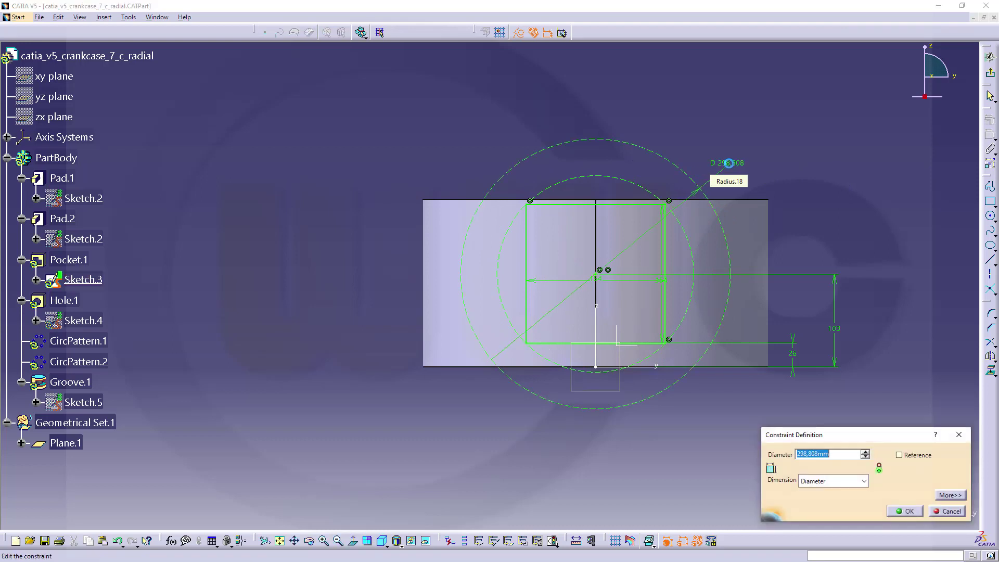
pyautogui.write('170')
pyautogui.press('Return')
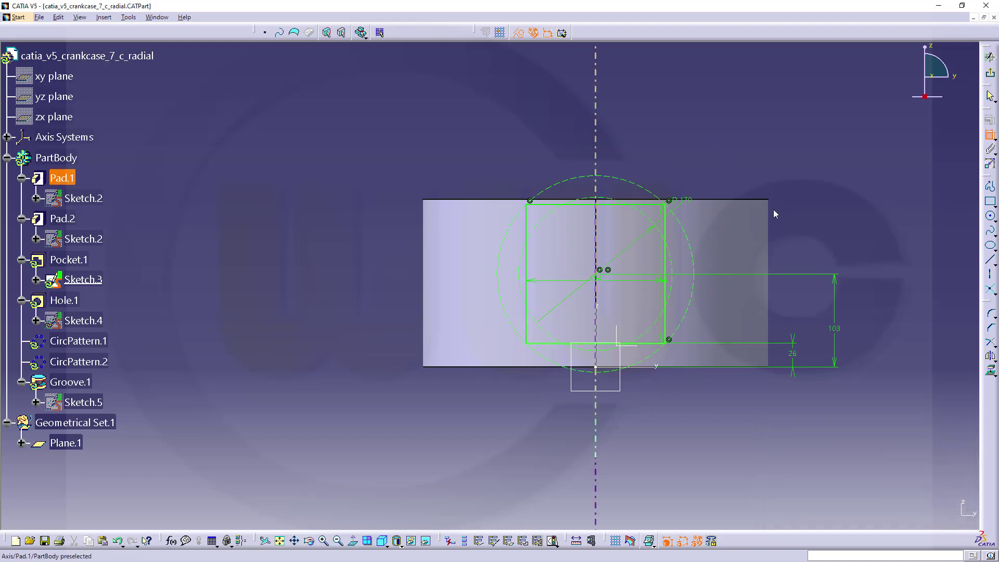
# Draw a diagonal line from the sketch centre to the square's top-right corner.
pyautogui.click(988, 261)
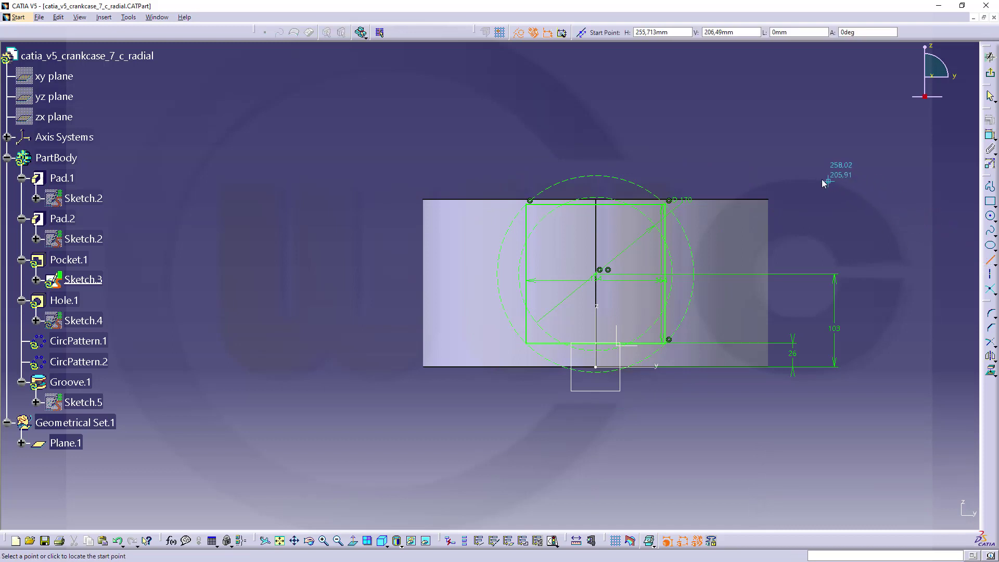
pyautogui.click(602, 274)
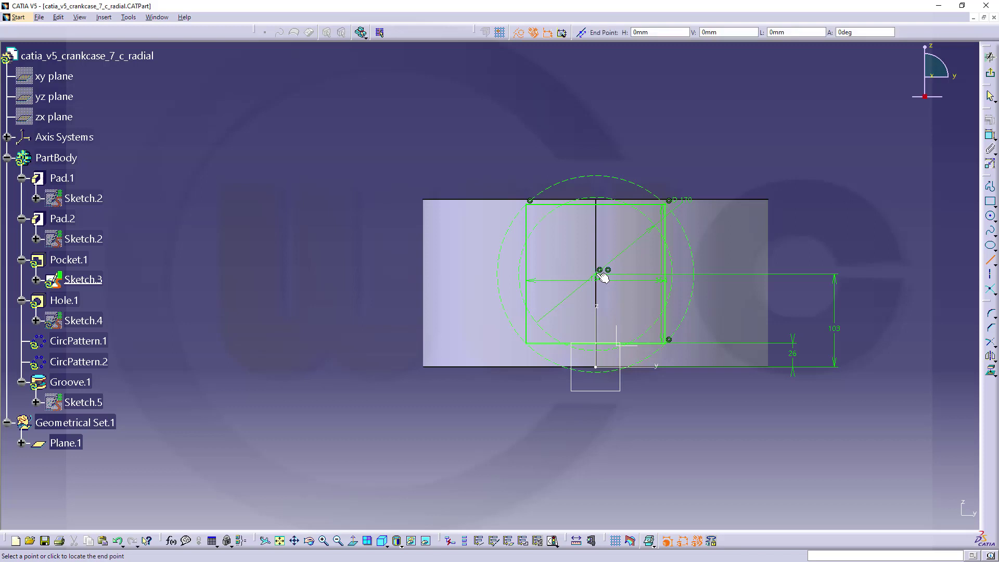
pyautogui.click(668, 201)
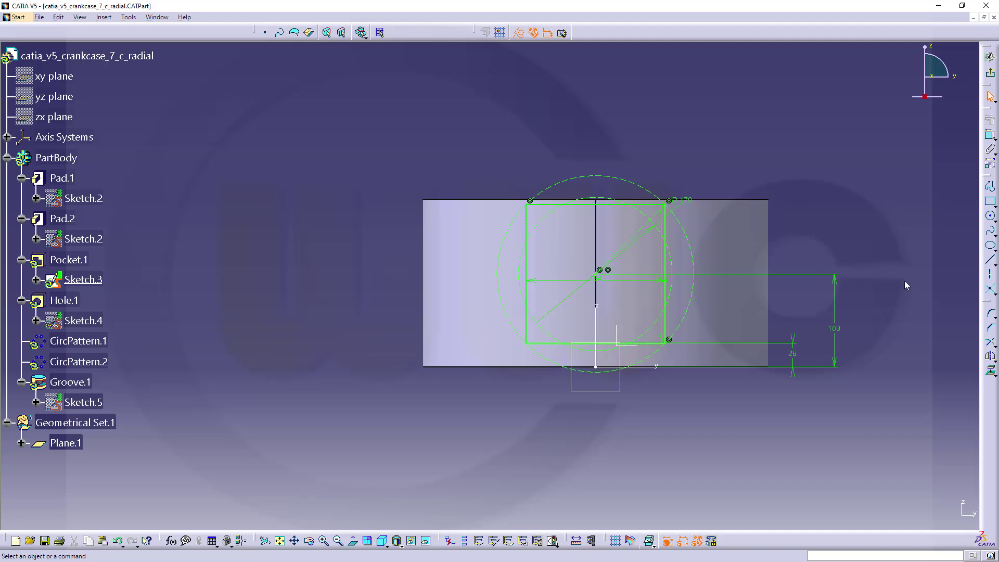
# Create intersection points between the 170 circle and the diagonal, then exit Sketch.3.
pyautogui.click(989, 292)
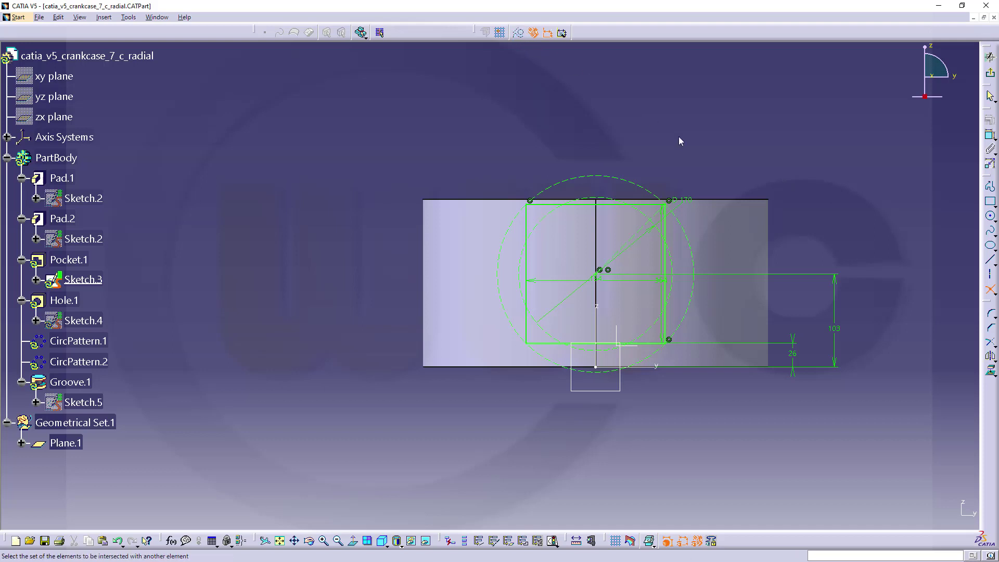
pyautogui.click(644, 215)
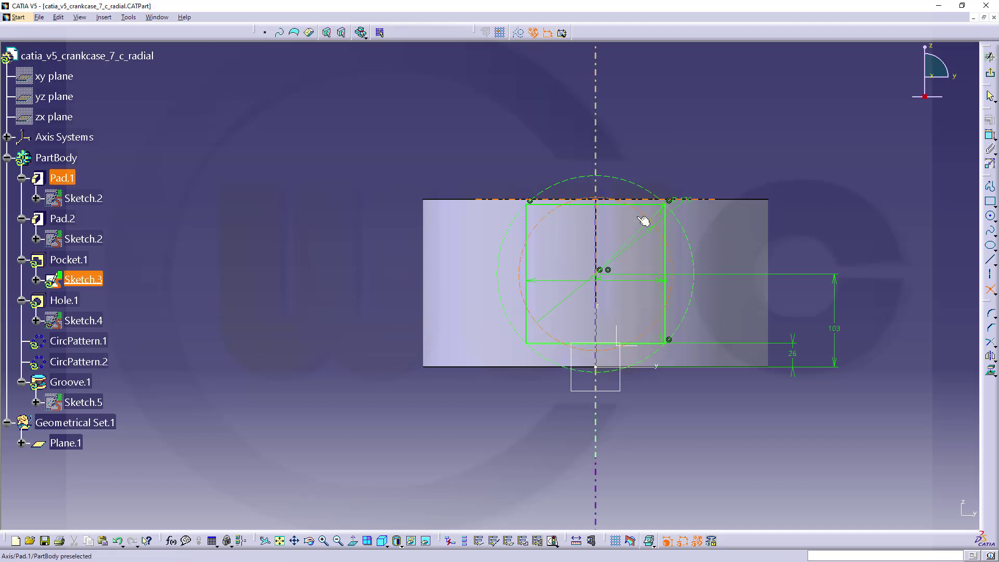
pyautogui.click(649, 222)
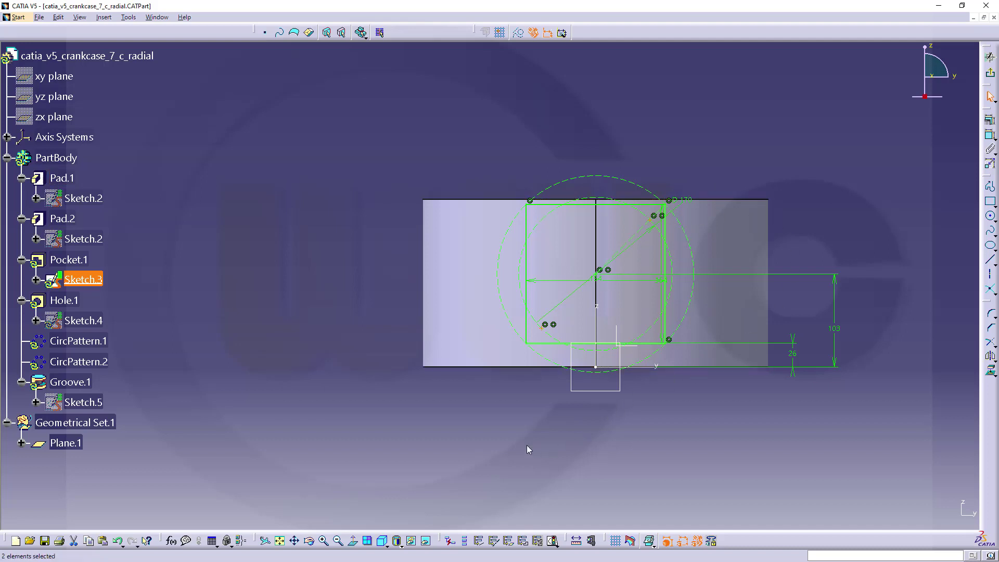
pyautogui.click(478, 544)
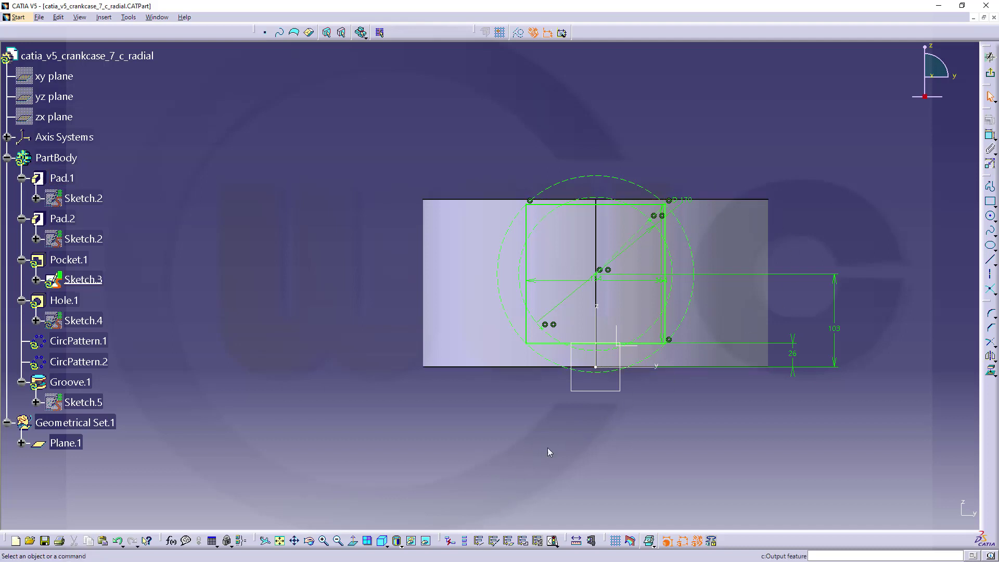
pyautogui.click(991, 75)
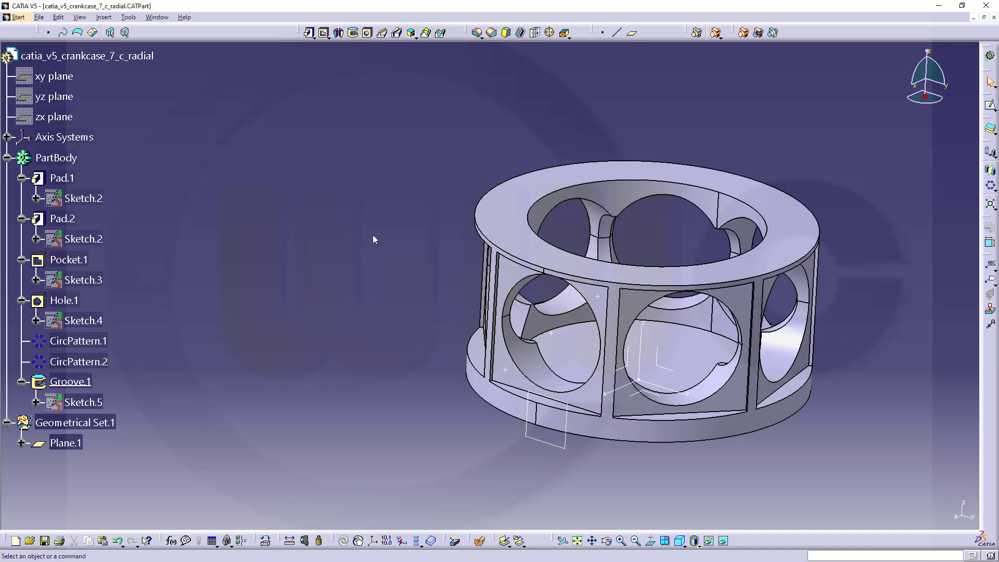
# Drill Hole.2 at the intersection point as a blind hole, 10 mm diameter, 20 mm deep.
pyautogui.click(598, 297)
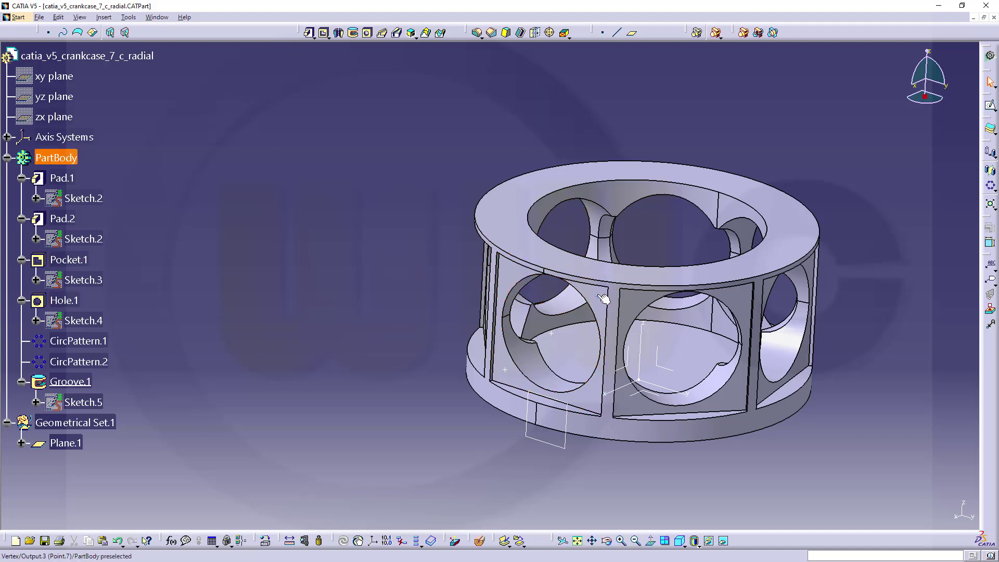
pyautogui.click(367, 33)
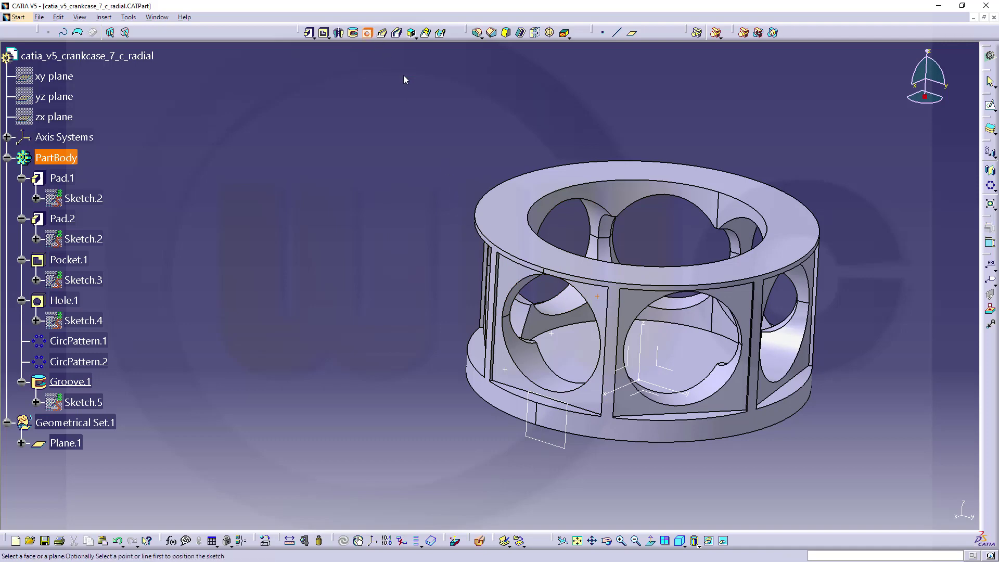
pyautogui.click(605, 311)
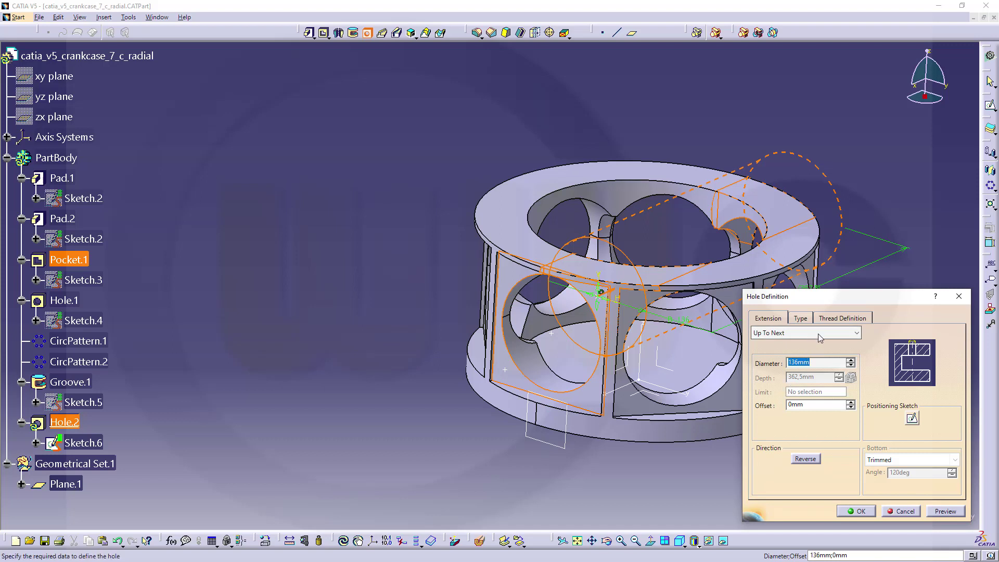
pyautogui.click(856, 333)
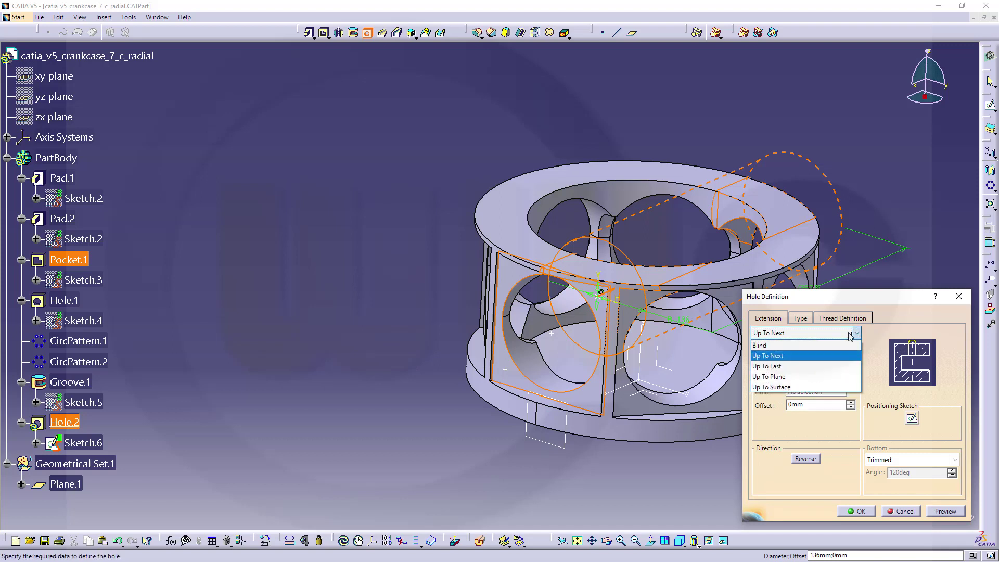
pyautogui.click(784, 346)
pyautogui.moveTo(810, 361); pyautogui.dragTo(760, 355)
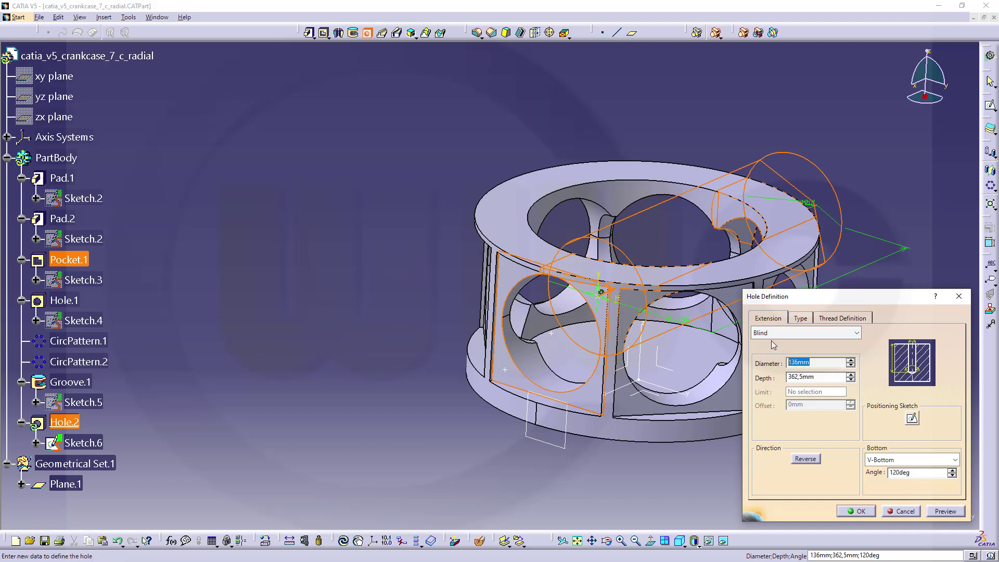
pyautogui.write('10')
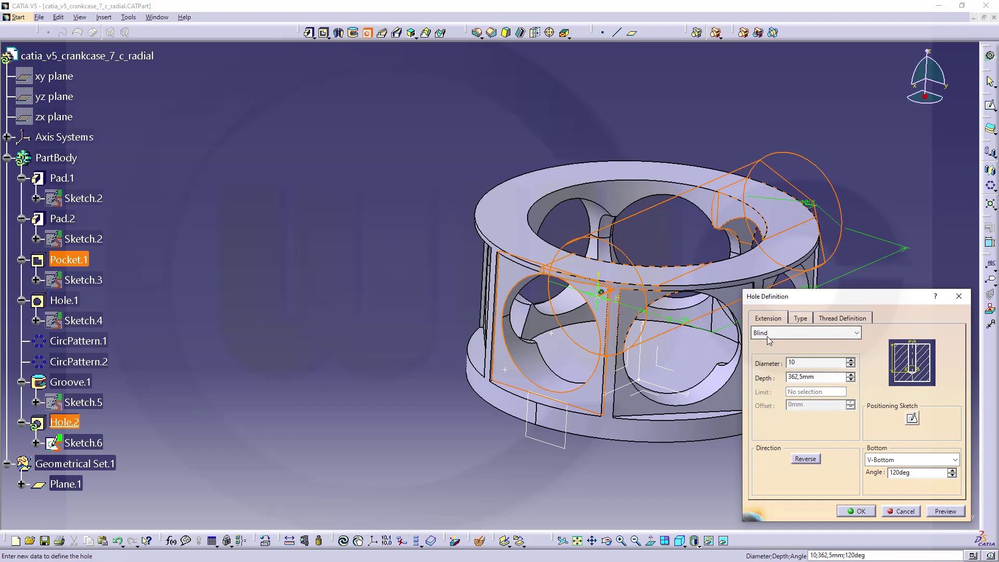
pyautogui.press('Tab')
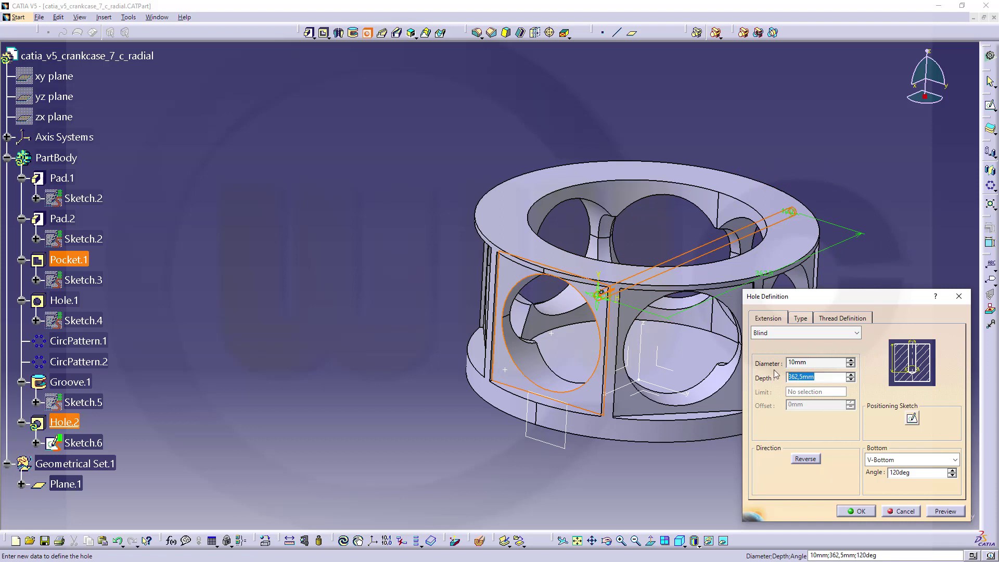
pyautogui.write('20')
pyautogui.press('Tab')
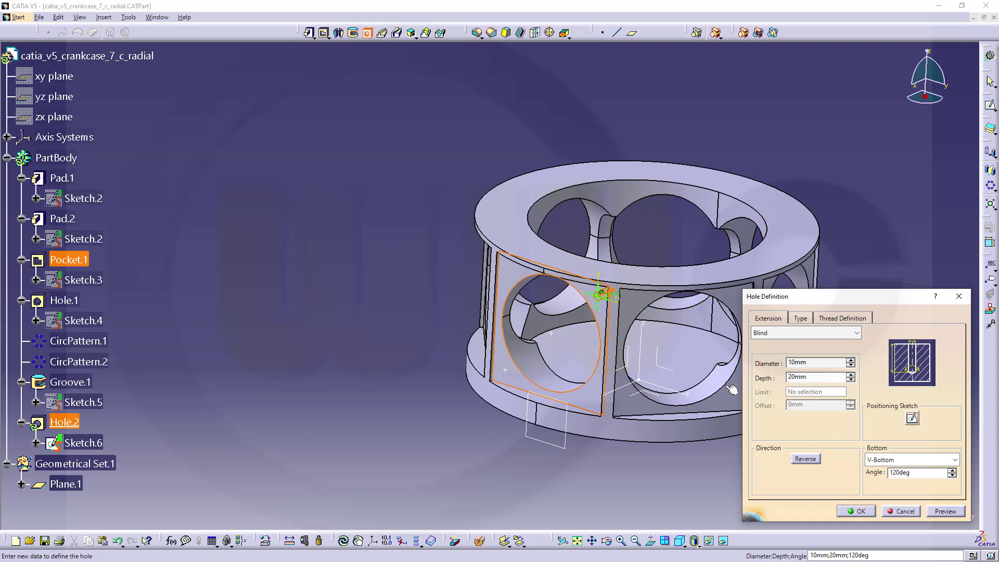
pyautogui.click(855, 511)
pyautogui.moveTo(497, 359); pyautogui.dragTo(336, 376, button='middle')
pyautogui.click(336, 376)
# Edit Hole.2 to give it a flat bottom.
pyautogui.doubleClick(64, 422)
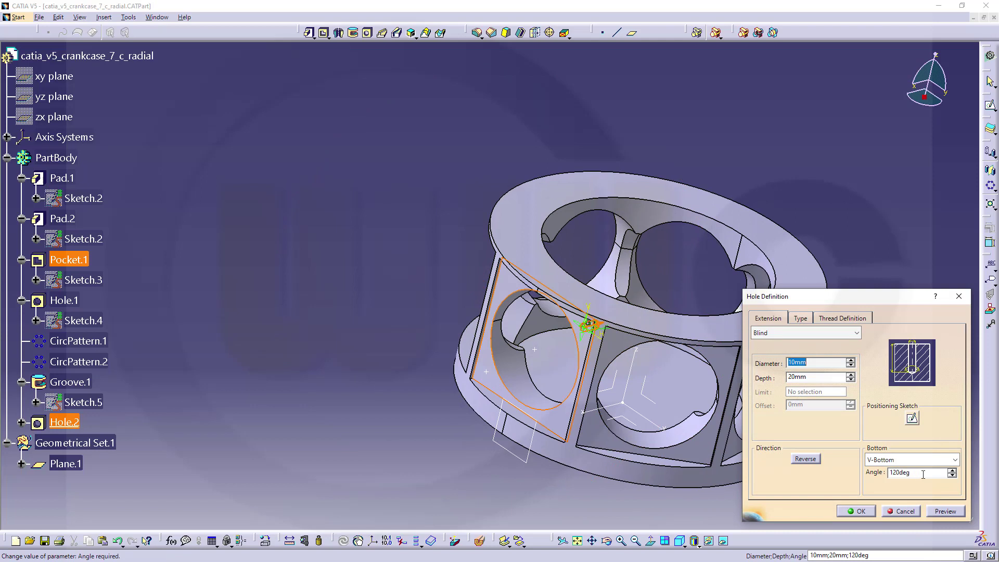
pyautogui.click(908, 460)
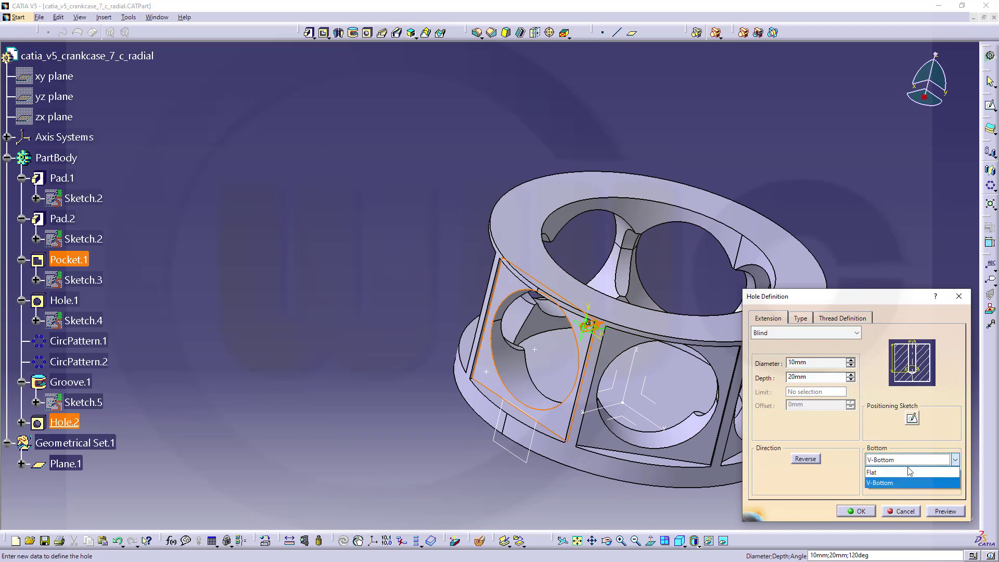
pyautogui.click(890, 472)
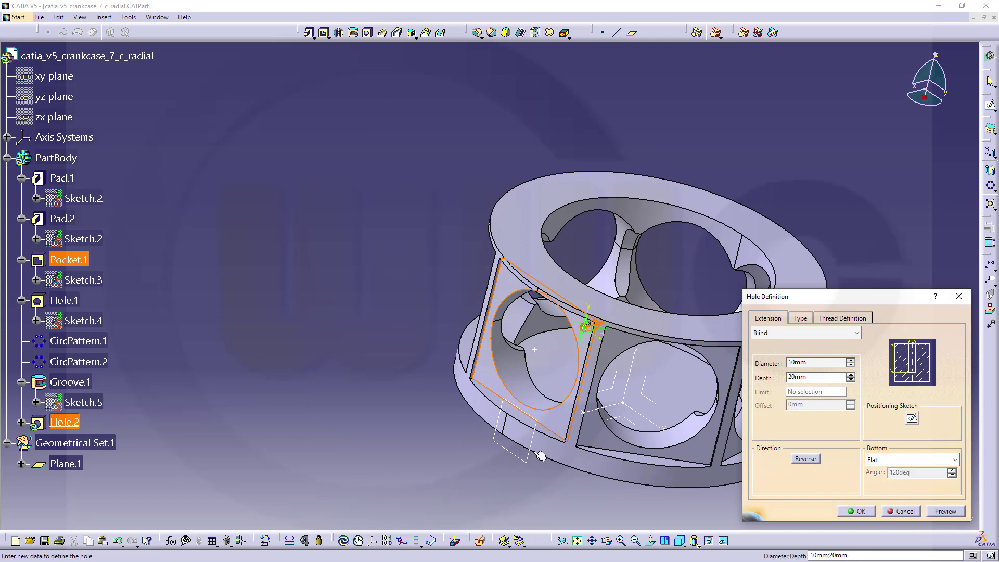
pyautogui.click(859, 511)
pyautogui.moveTo(390, 317); pyautogui.dragTo(650, 295, button='middle')
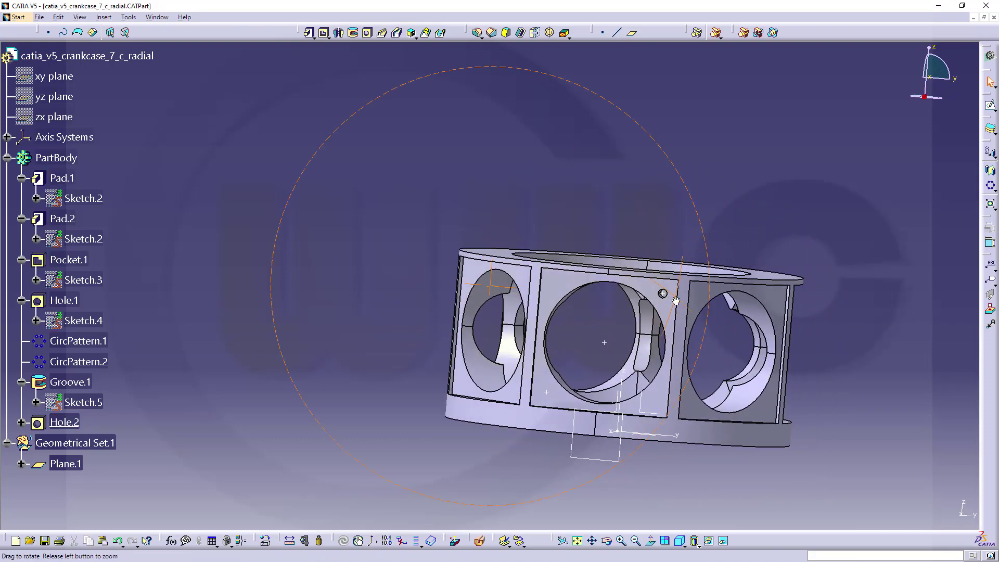
pyautogui.moveTo(675, 300); pyautogui.dragTo(668, 307, button='middle')
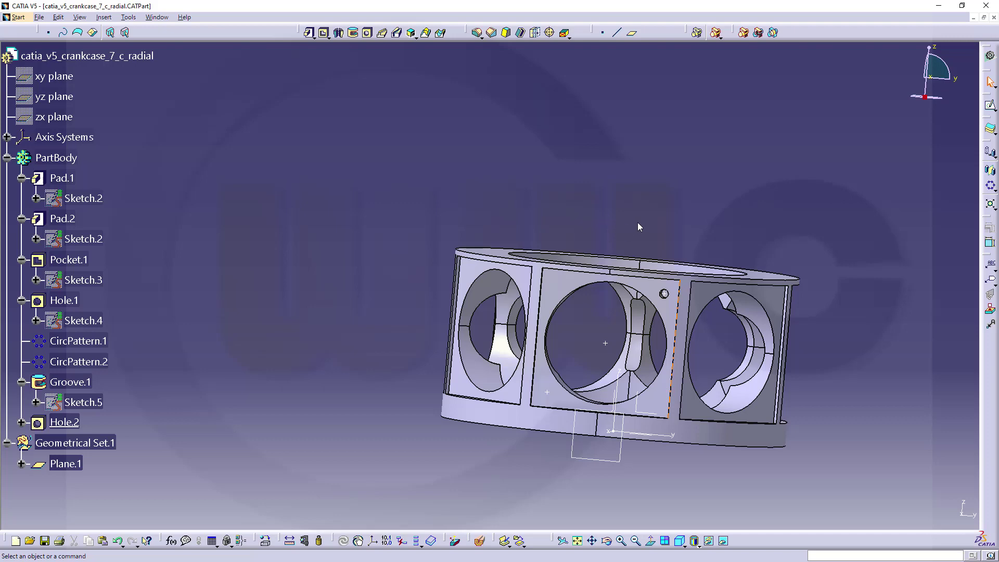
pyautogui.moveTo(432, 300); pyautogui.dragTo(347, 336, button='middle')
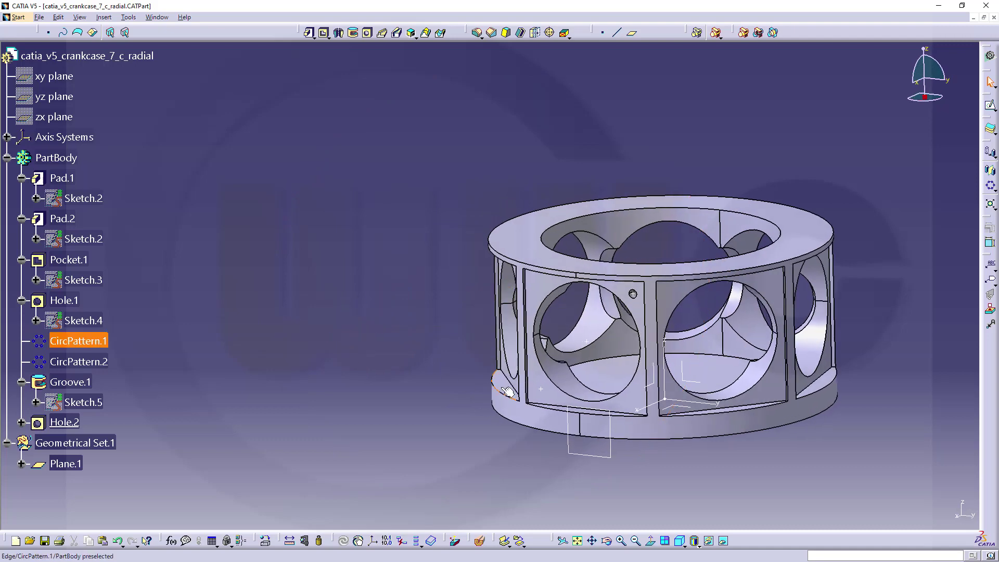
pyautogui.rightClick(541, 389)
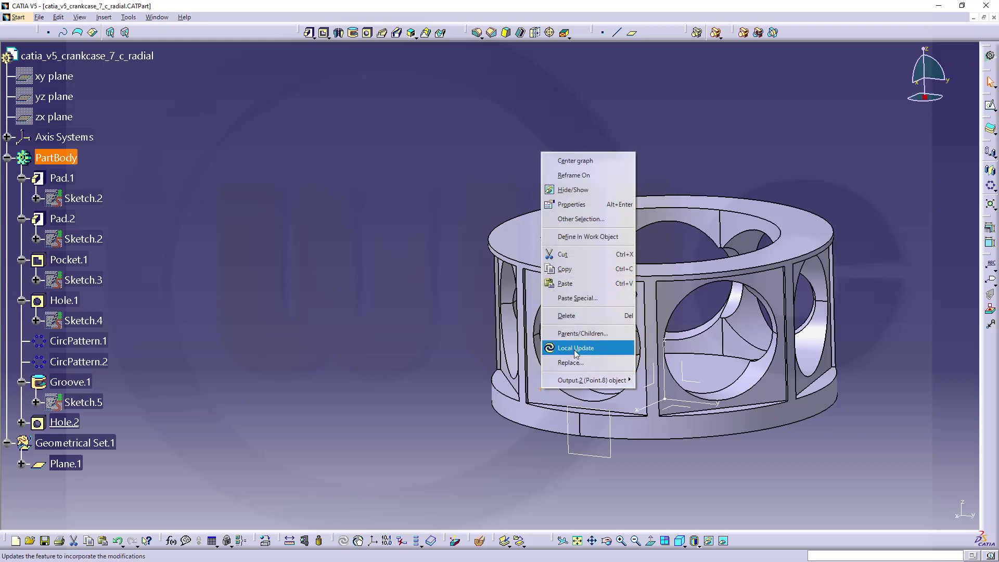
pyautogui.click(579, 336)
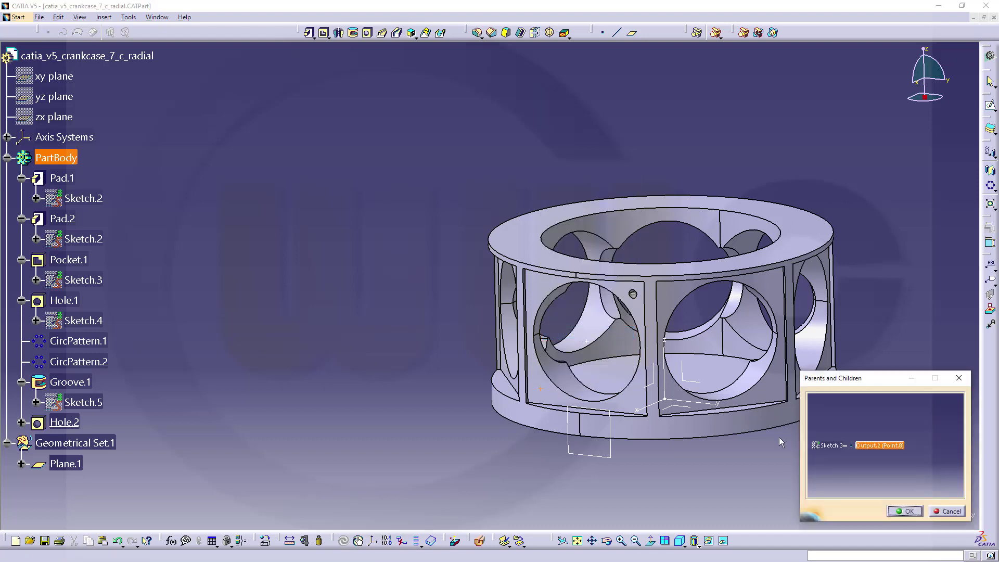
pyautogui.click(946, 511)
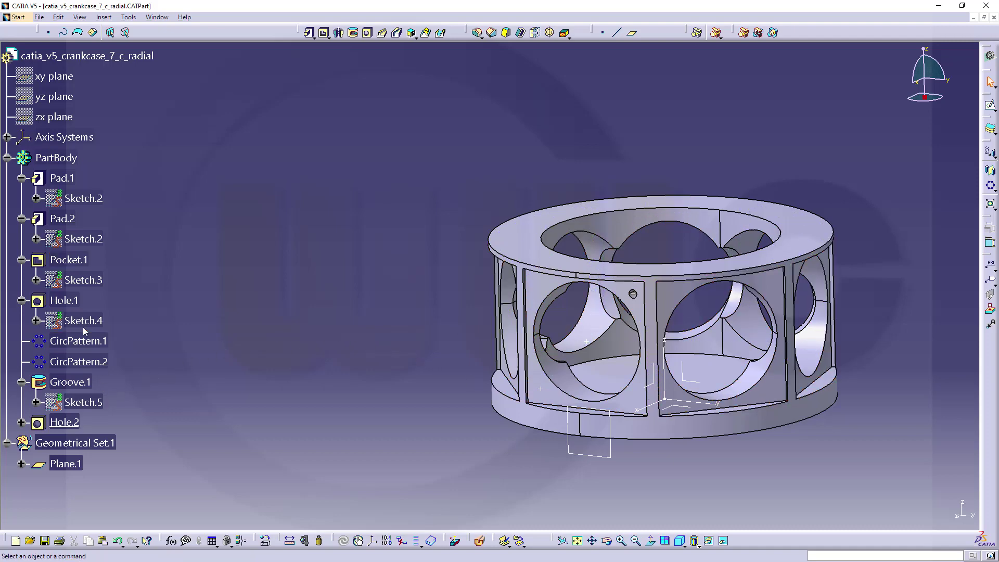
pyautogui.doubleClick(85, 280)
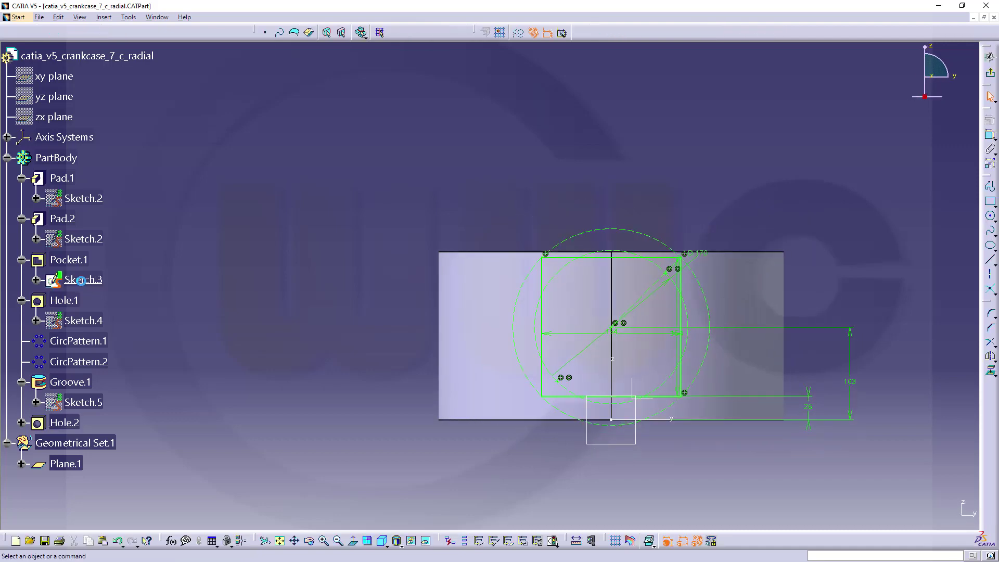
pyautogui.moveTo(241, 344)
pyautogui.mouseDown(button='middle')
pyautogui.moveTo(267, 361)
pyautogui.moveTo(249, 305)
pyautogui.moveTo(225, 278)
pyautogui.mouseUp(button='middle')
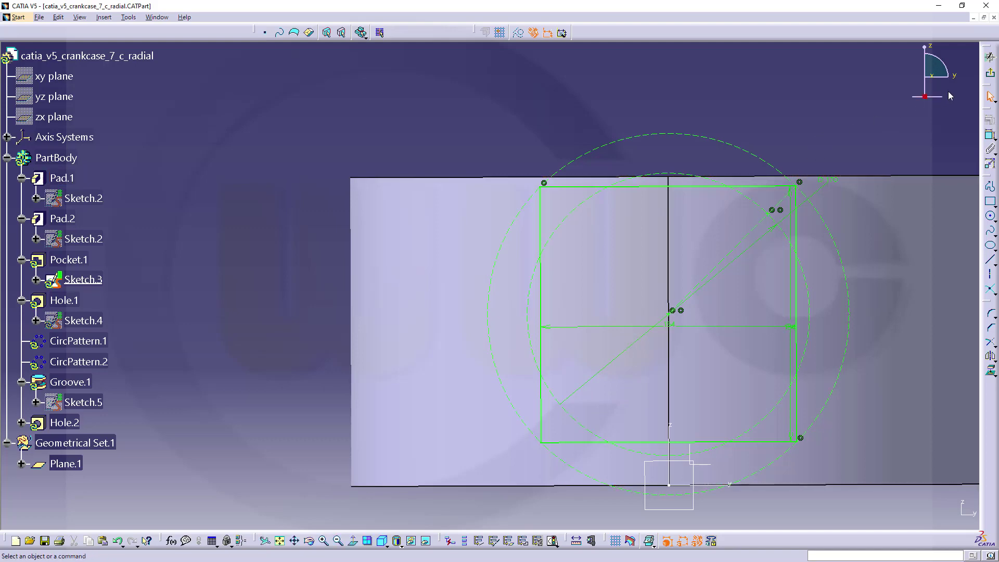
pyautogui.click(990, 73)
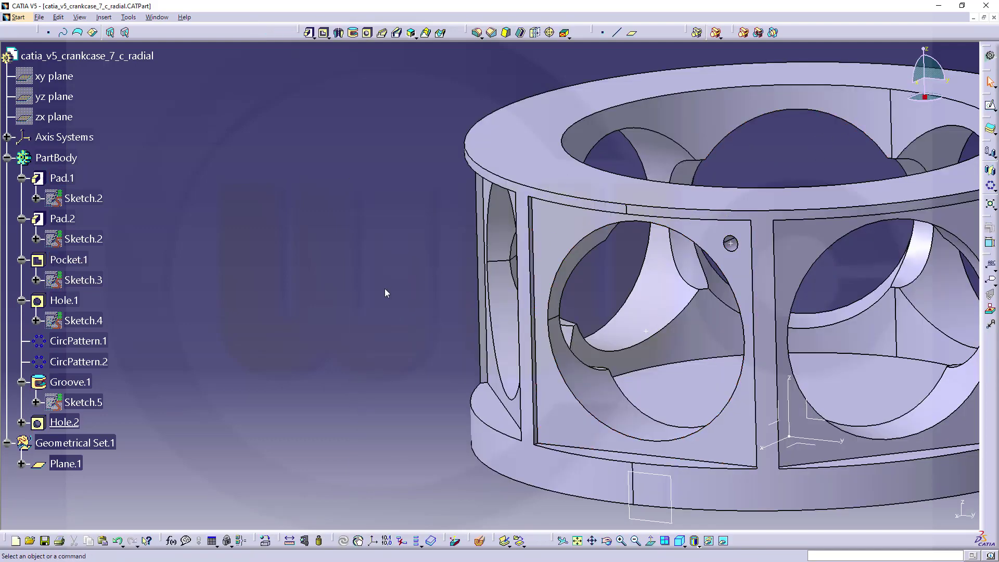
pyautogui.moveTo(384, 289)
pyautogui.mouseDown(button='middle')
pyautogui.moveTo(333, 290)
pyautogui.moveTo(357, 310)
pyautogui.moveTo(342, 331)
pyautogui.mouseUp(button='middle')
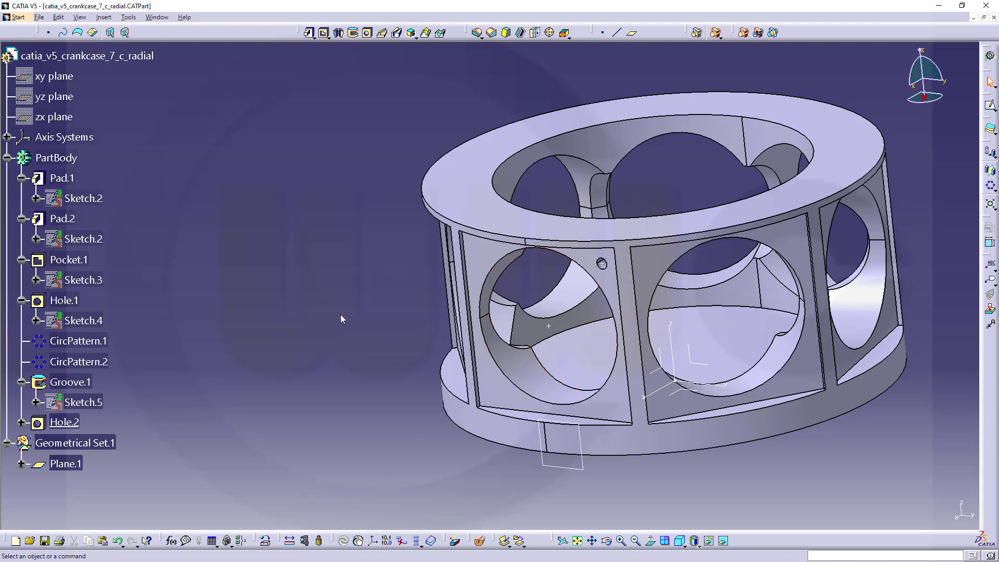
pyautogui.moveTo(344, 309); pyautogui.dragTo(323, 307, button='middle')
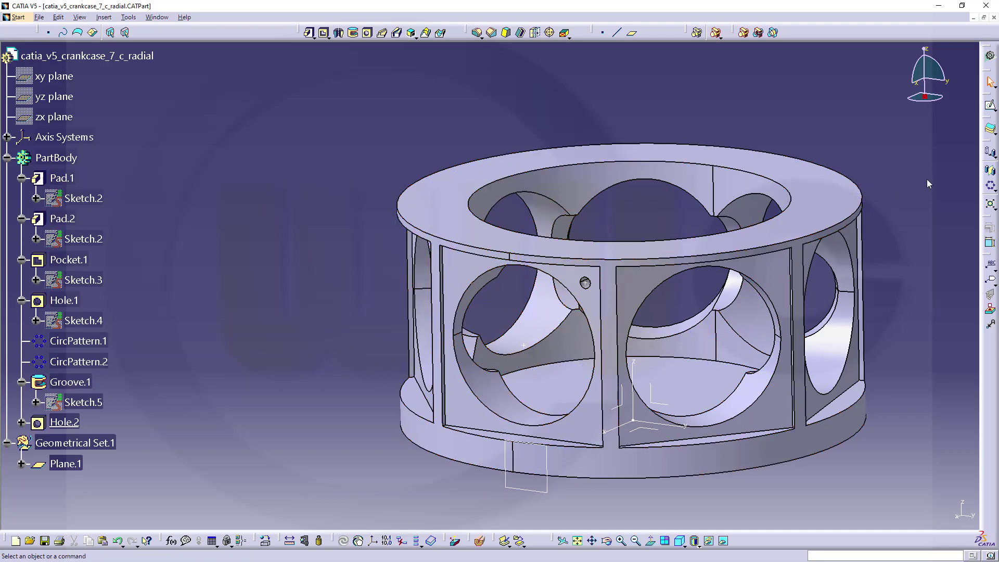
# Start a circular pattern as a Complete crown with 4 instances at 90deg spacing.
pyautogui.click(989, 185)
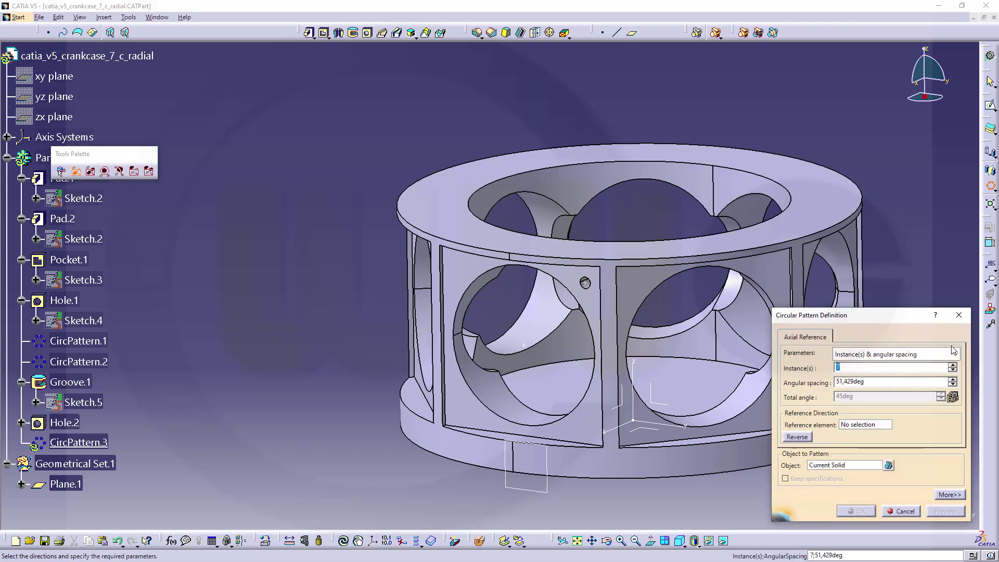
pyautogui.click(955, 353)
pyautogui.click(874, 397)
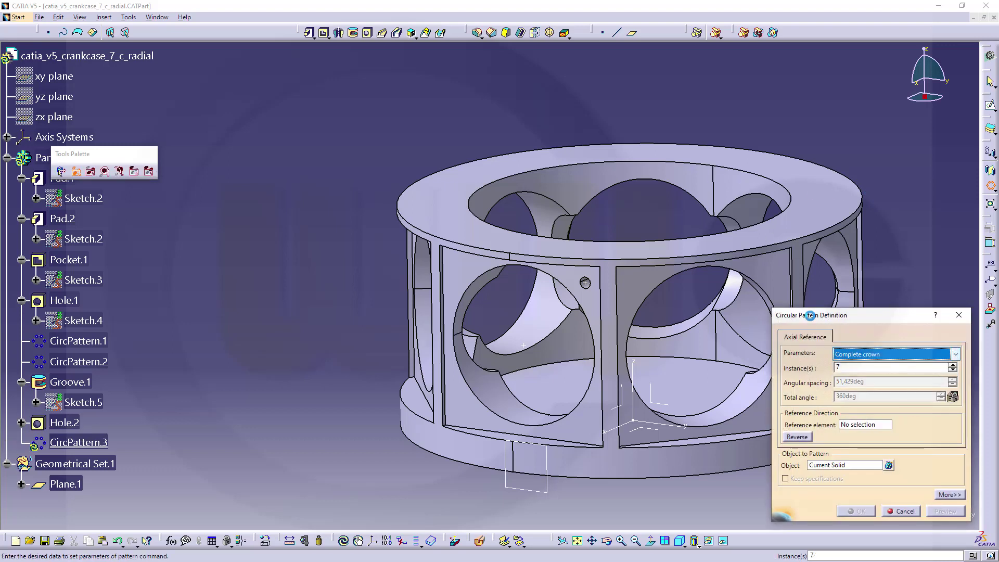
pyautogui.doubleClick(852, 366)
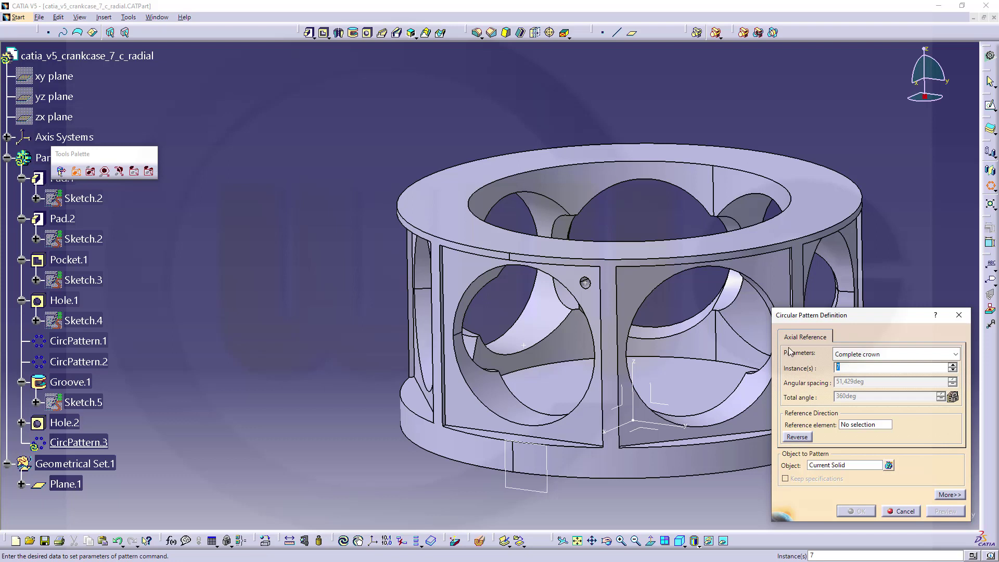
pyautogui.click(791, 348)
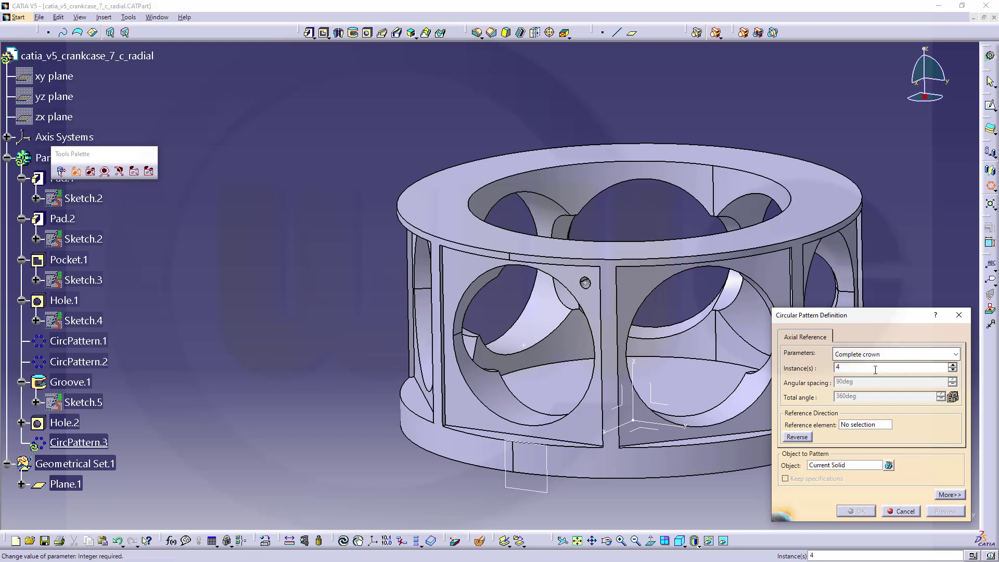
# Pattern Hole.2 about Hole.1's opening face with Keep specifications on, creating CircPattern.3.
pyautogui.click(863, 425)
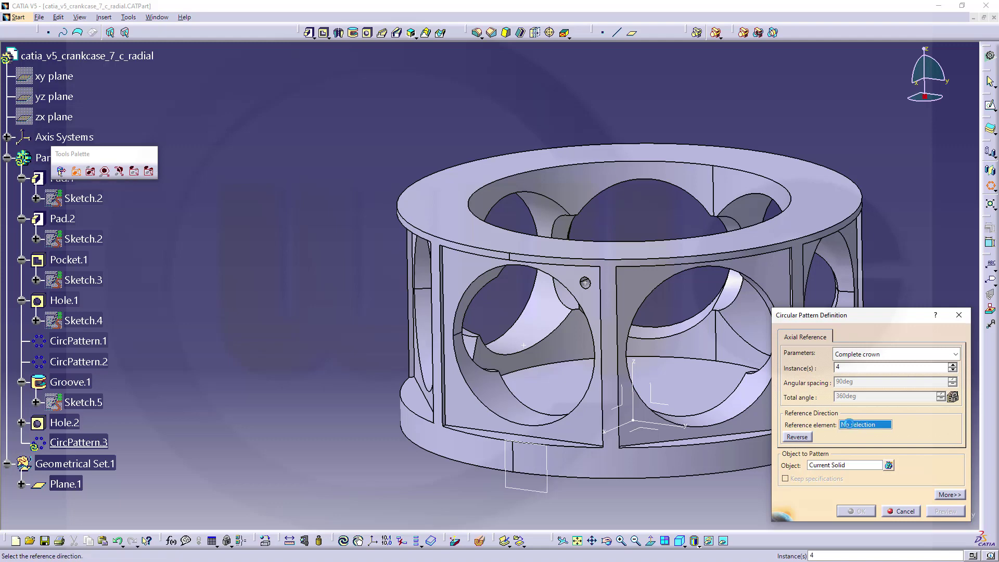
pyautogui.click(514, 405)
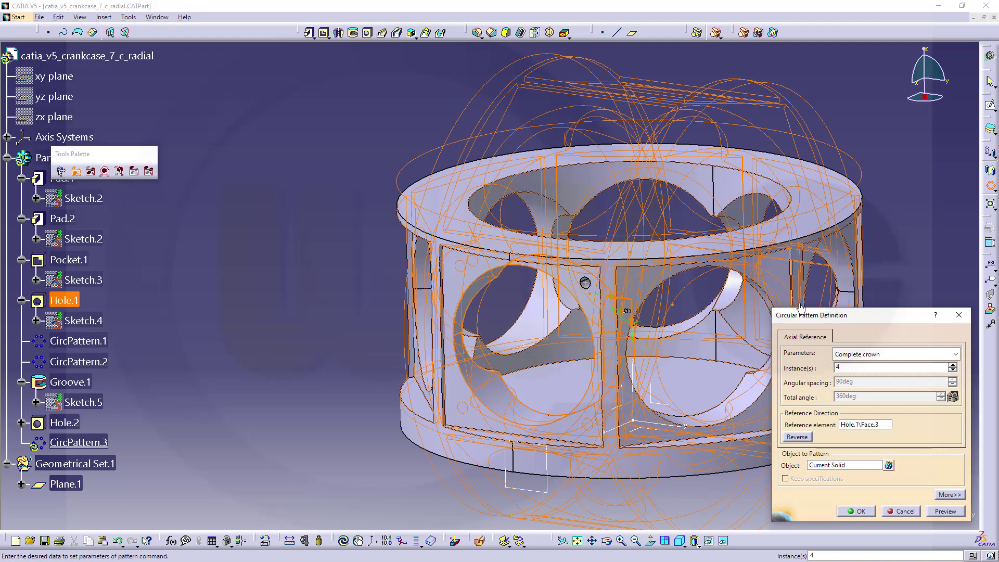
pyautogui.click(834, 465)
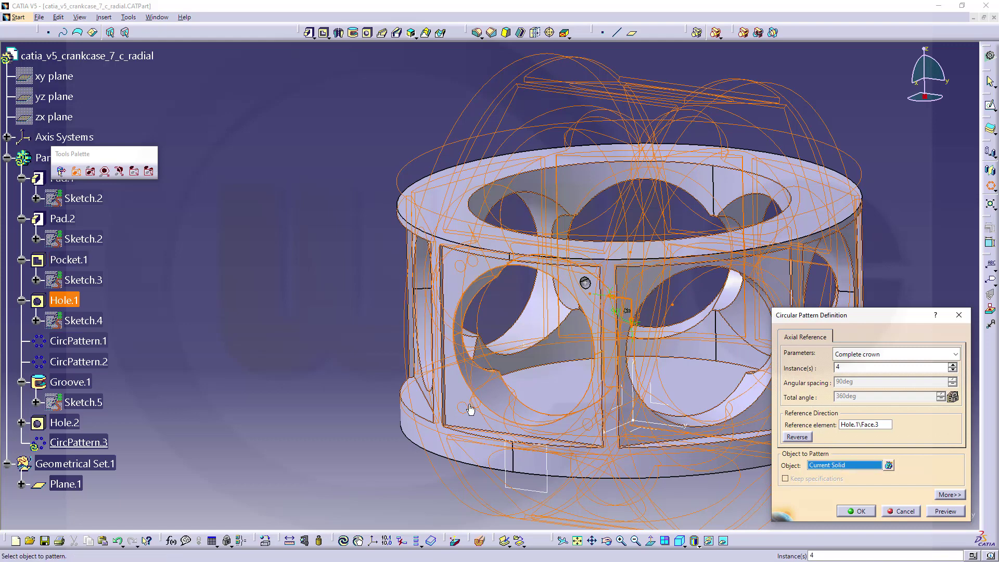
pyautogui.click(81, 427)
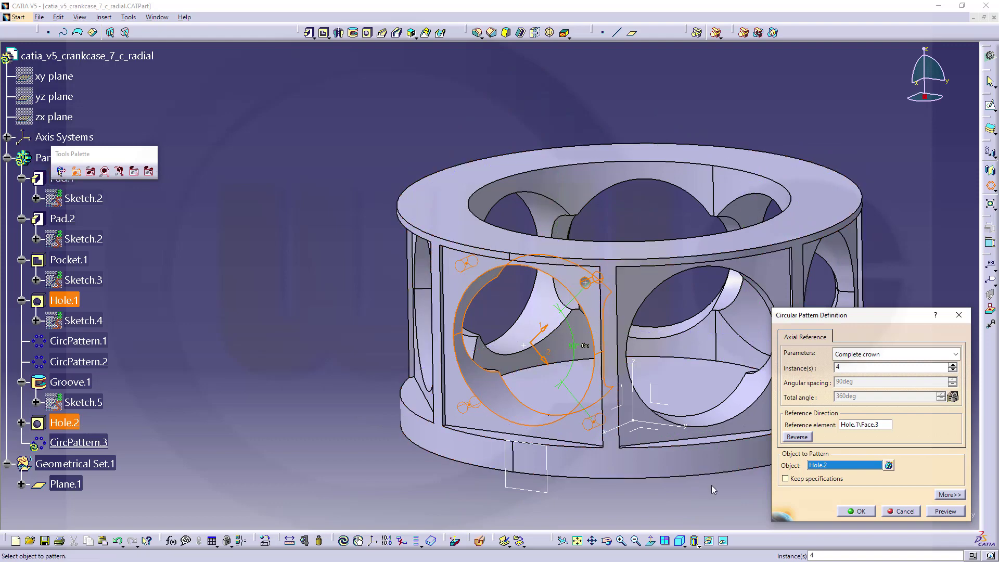
pyautogui.click(785, 479)
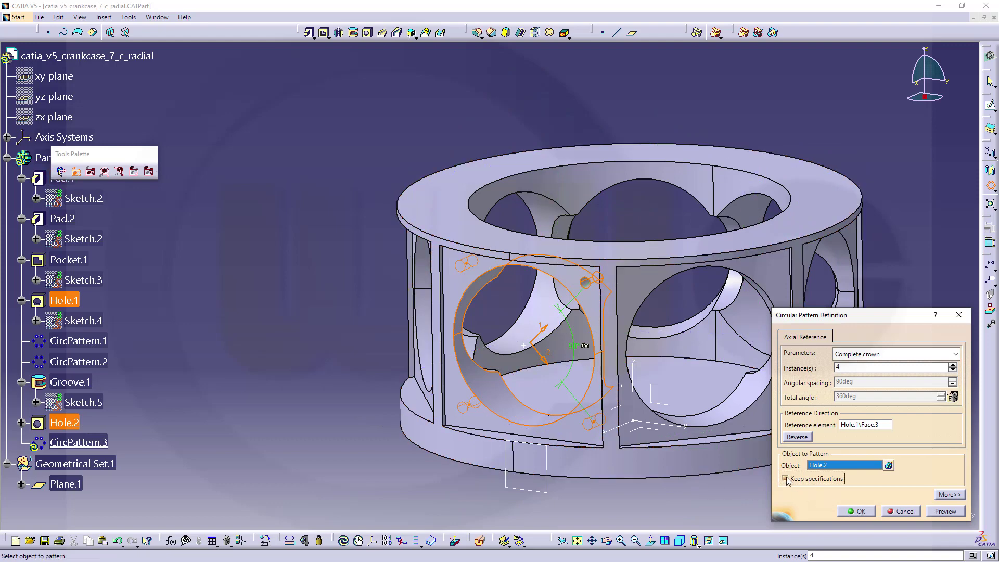
pyautogui.click(856, 511)
pyautogui.click(364, 230)
pyautogui.moveTo(348, 217); pyautogui.dragTo(613, 344, button='middle')
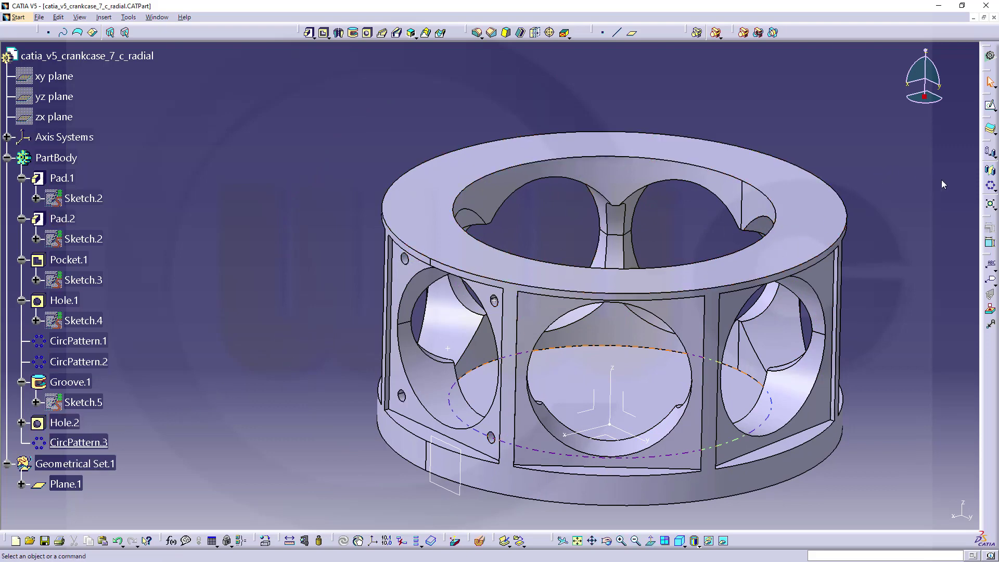
# Pattern CircPattern.3 as a 7-instance Complete crown about the absolute axis, creating CircPattern.4.
pyautogui.click(990, 185)
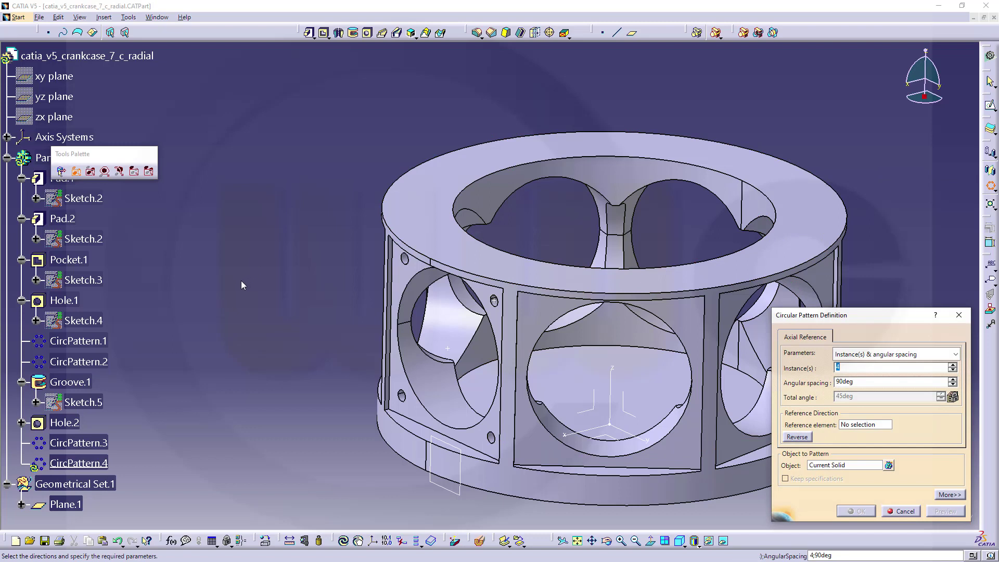
pyautogui.click(955, 354)
pyautogui.click(882, 398)
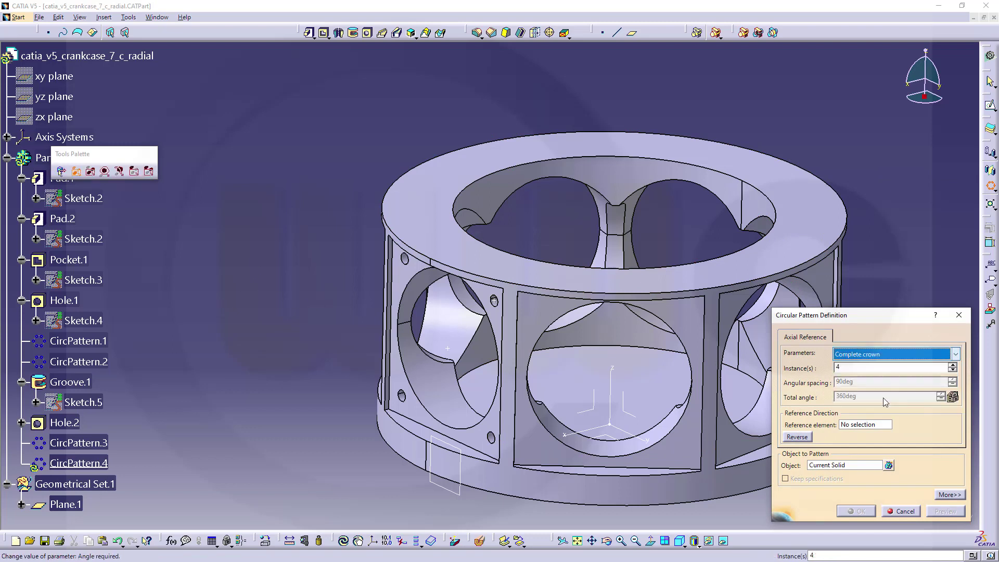
pyautogui.doubleClick(854, 368)
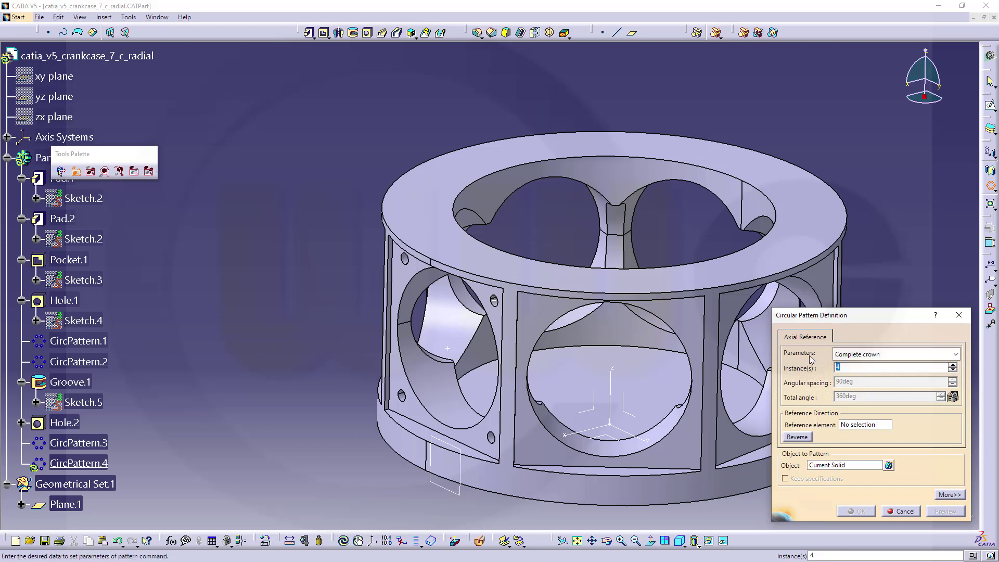
pyautogui.click(860, 424)
pyautogui.click(619, 369)
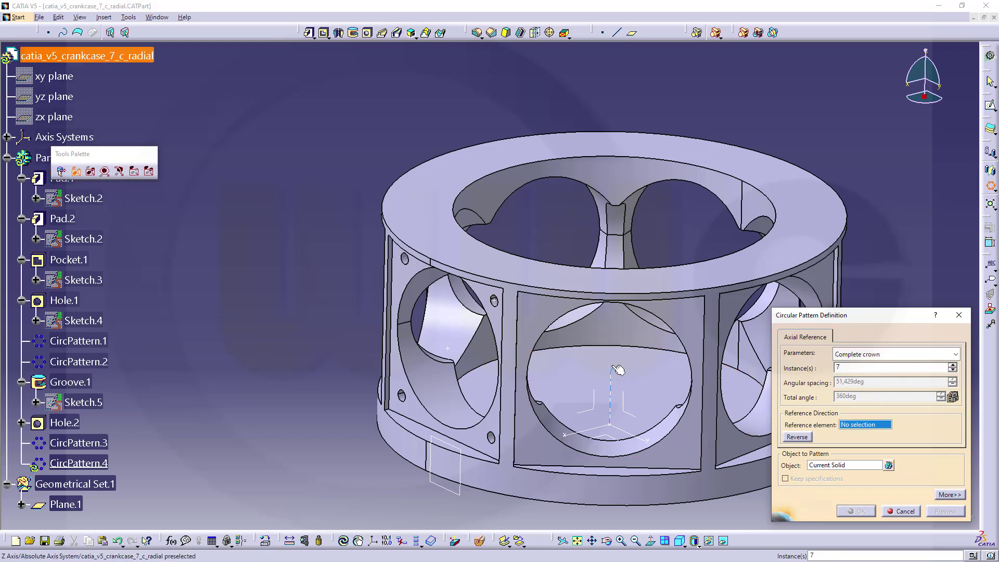
pyautogui.click(833, 468)
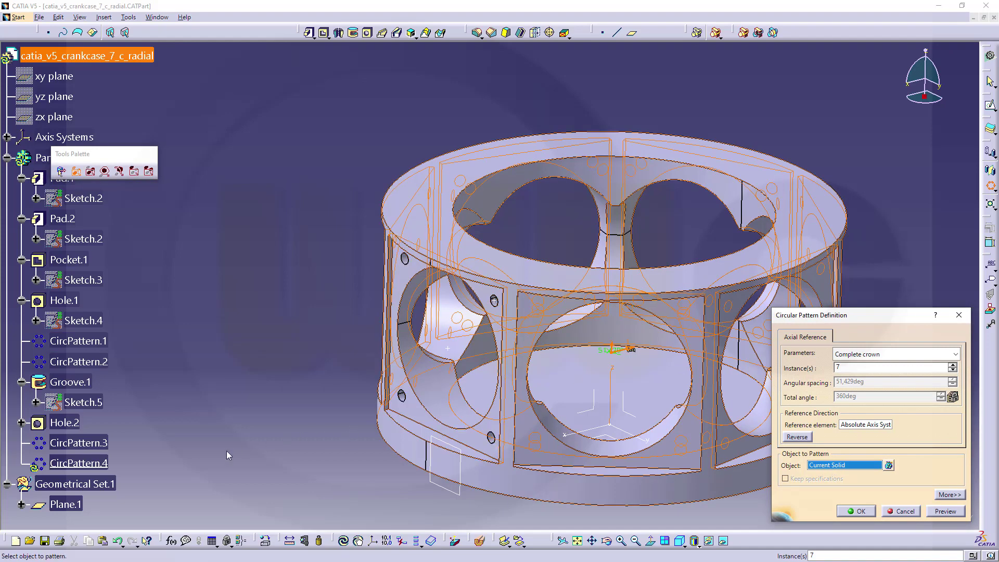
pyautogui.click(88, 443)
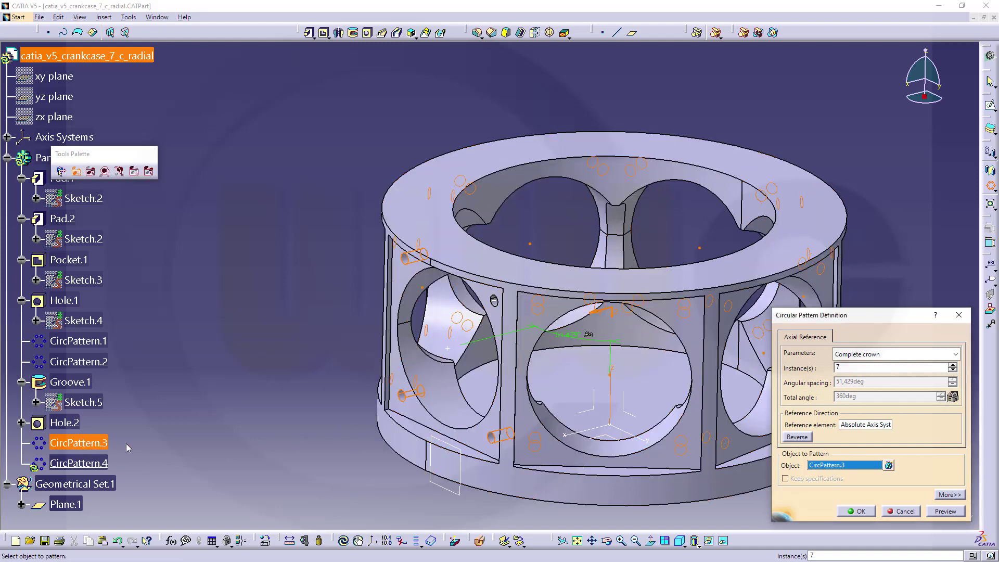
pyautogui.click(858, 511)
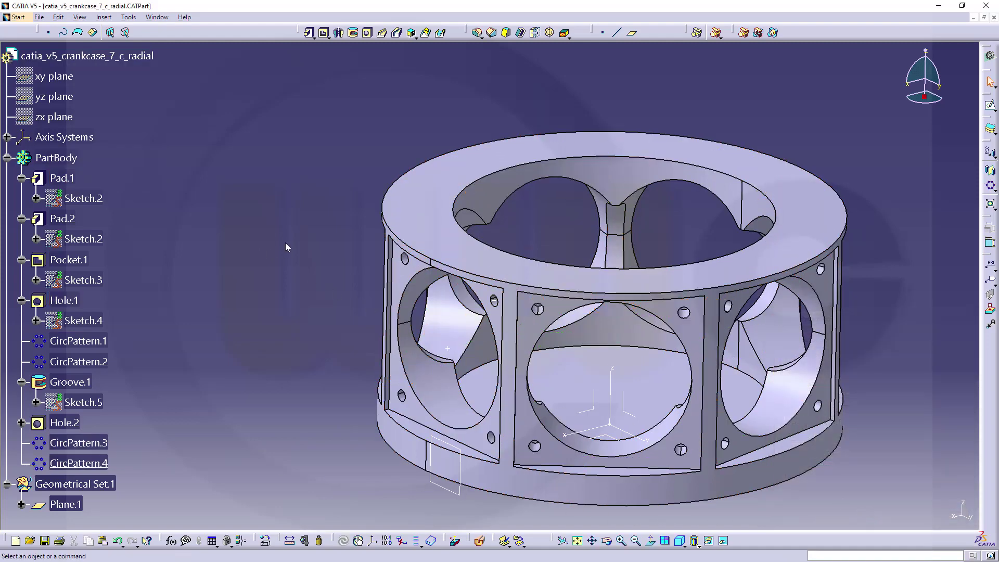
pyautogui.moveTo(285, 243); pyautogui.dragTo(247, 256, button='middle')
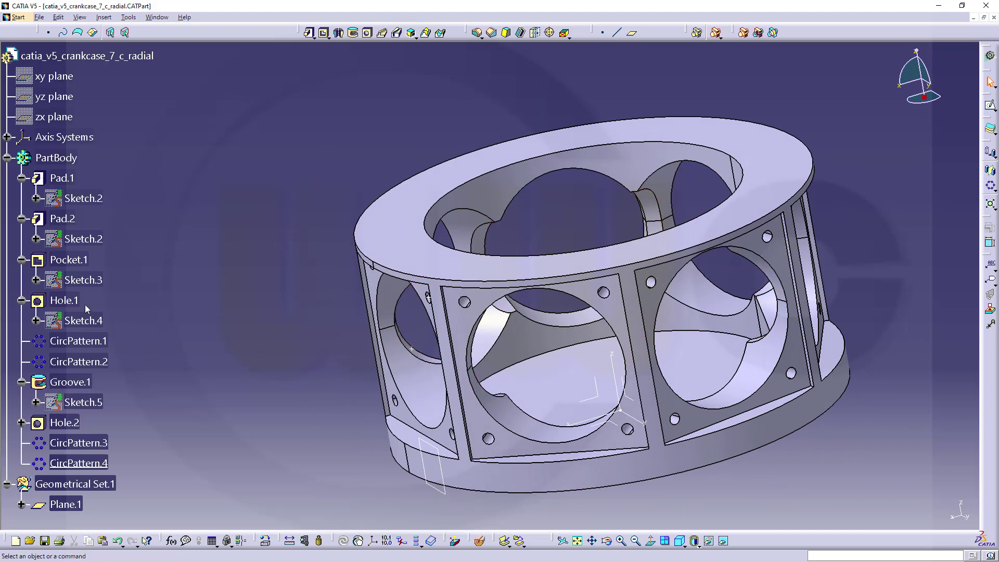
# Reorder Groove.1 to come After Pocket.1 in the feature tree.
pyautogui.rightClick(79, 385)
pyautogui.moveTo(107, 382)
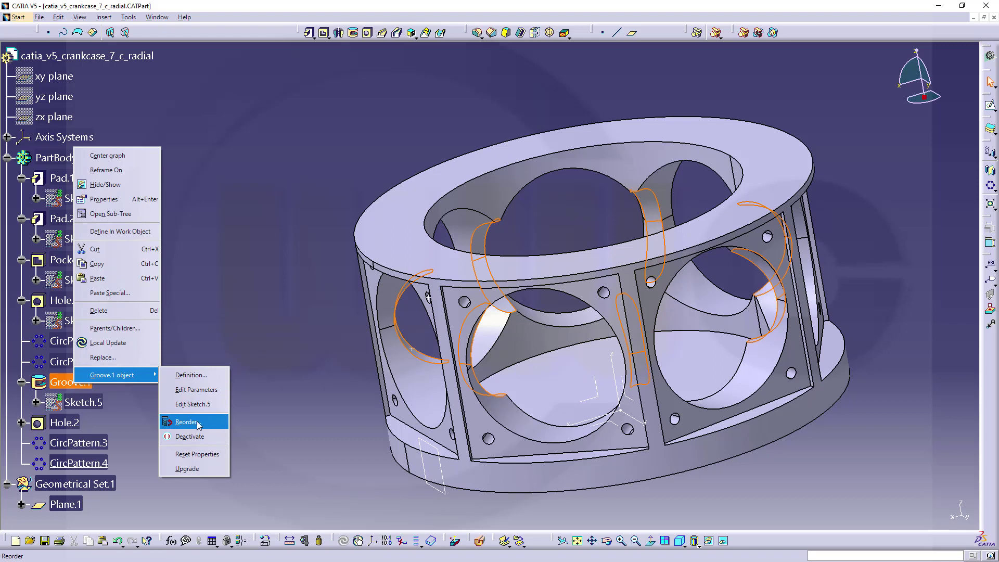
pyautogui.click(227, 333)
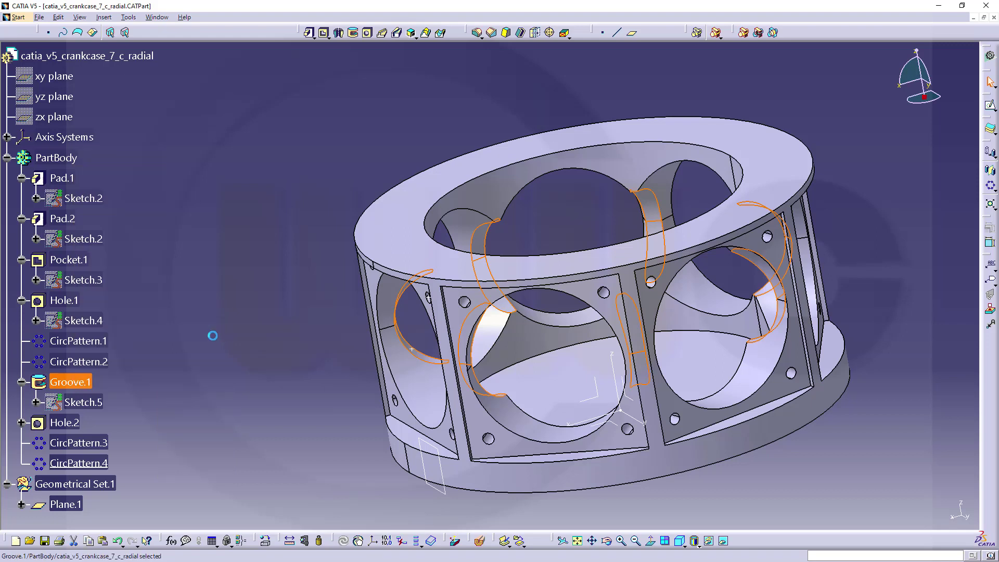
pyautogui.rightClick(84, 385)
pyautogui.moveTo(114, 379)
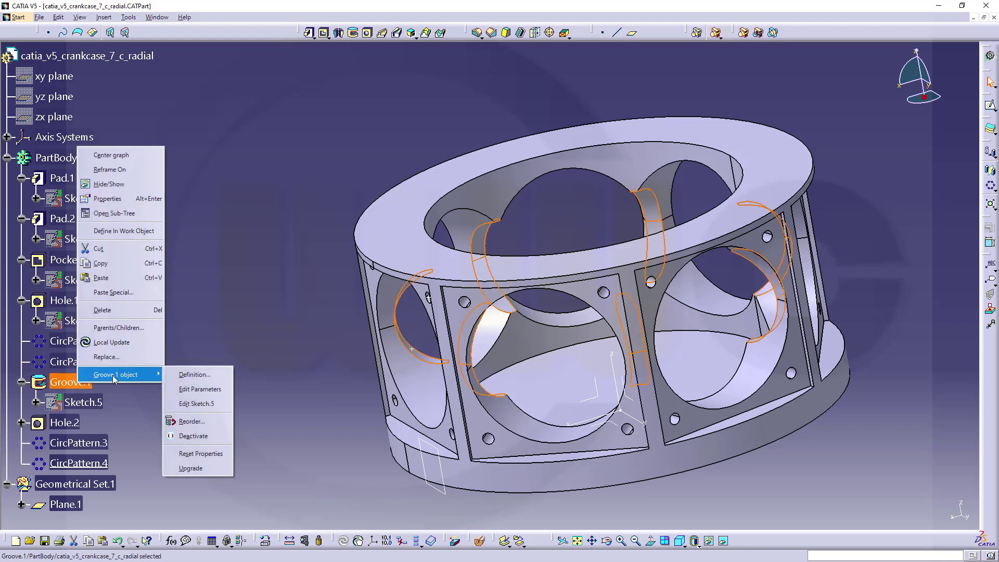
pyautogui.click(192, 421)
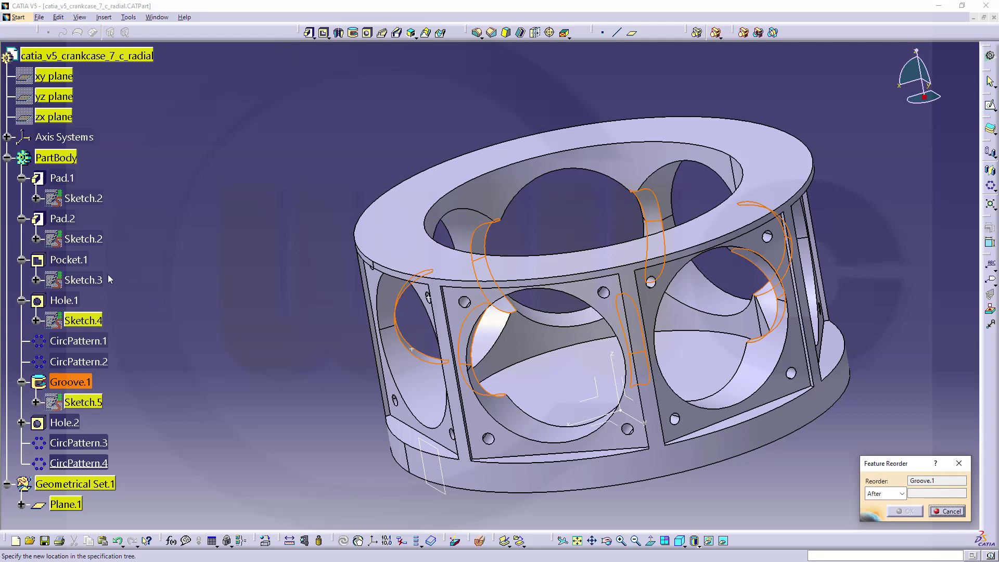
pyautogui.click(68, 259)
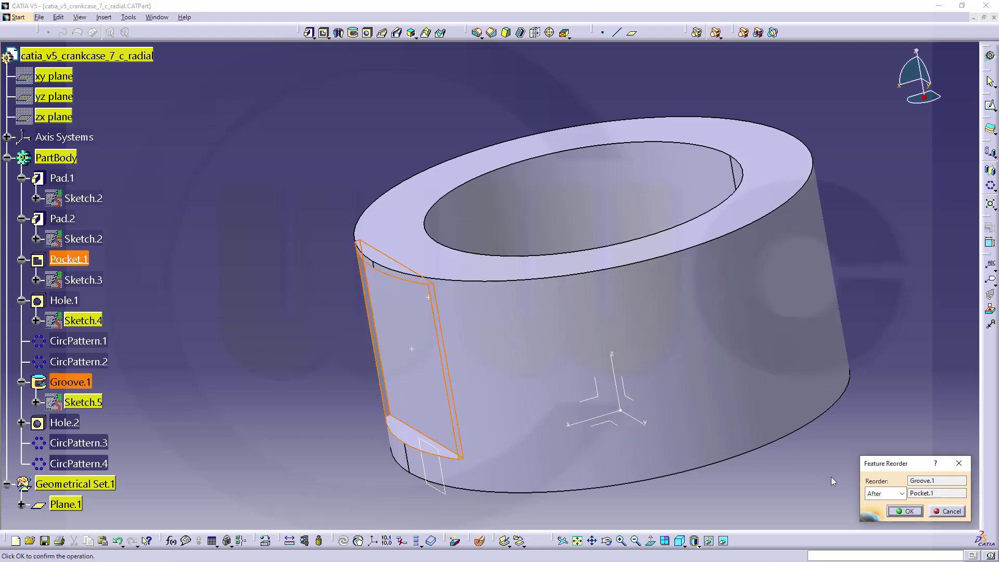
pyautogui.click(903, 511)
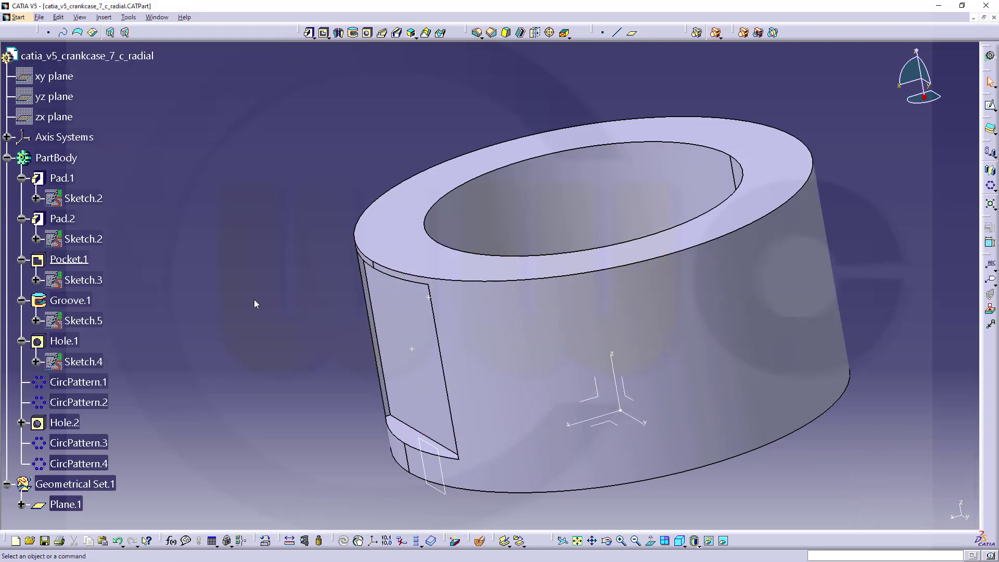
# Define CircPattern.4 in work object and orbit to inspect the finished crankcase ring.
pyautogui.rightClick(79, 462)
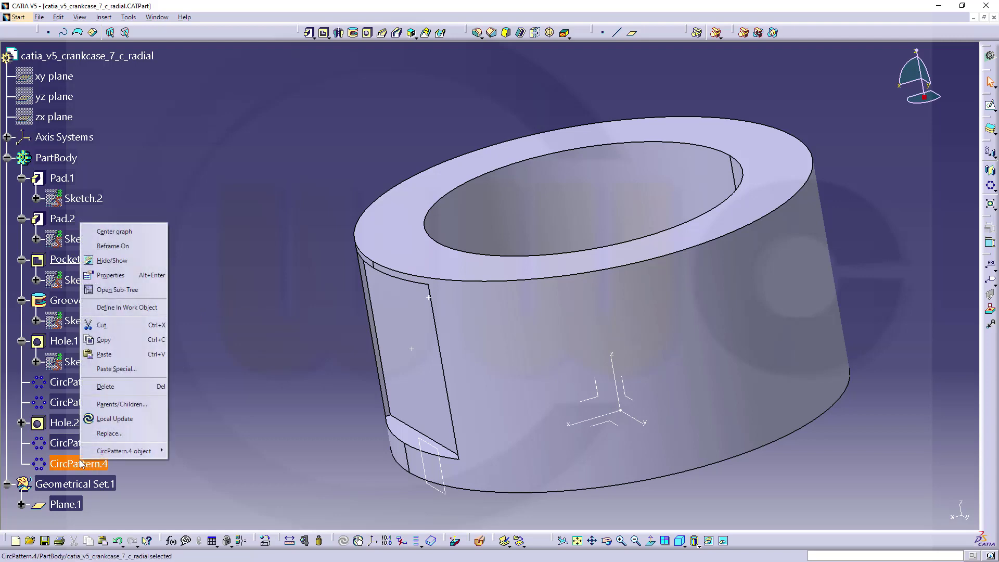
pyautogui.click(137, 308)
pyautogui.moveTo(222, 278); pyautogui.dragTo(504, 302, button='middle')
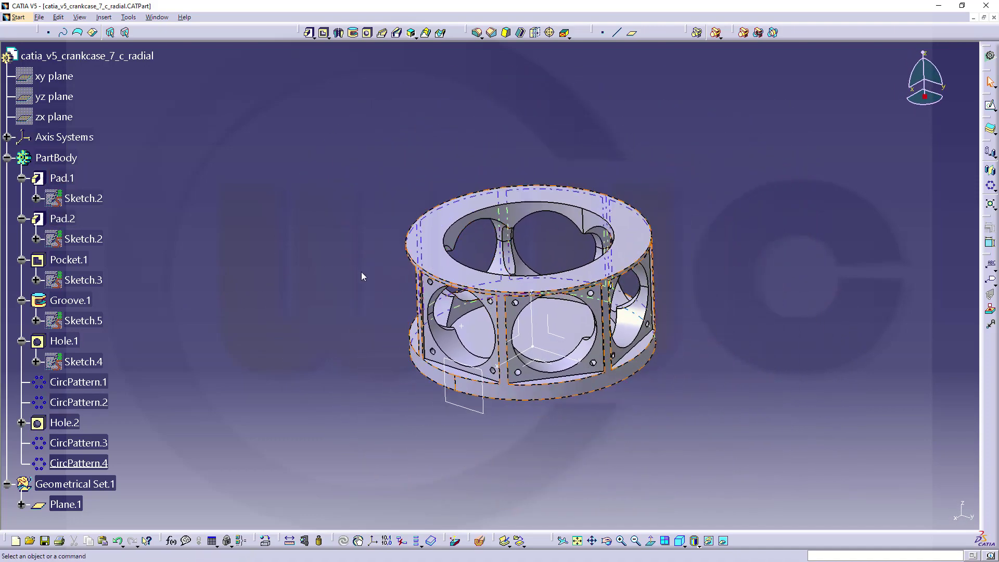
pyautogui.moveTo(350, 272); pyautogui.dragTo(463, 318, button='middle')
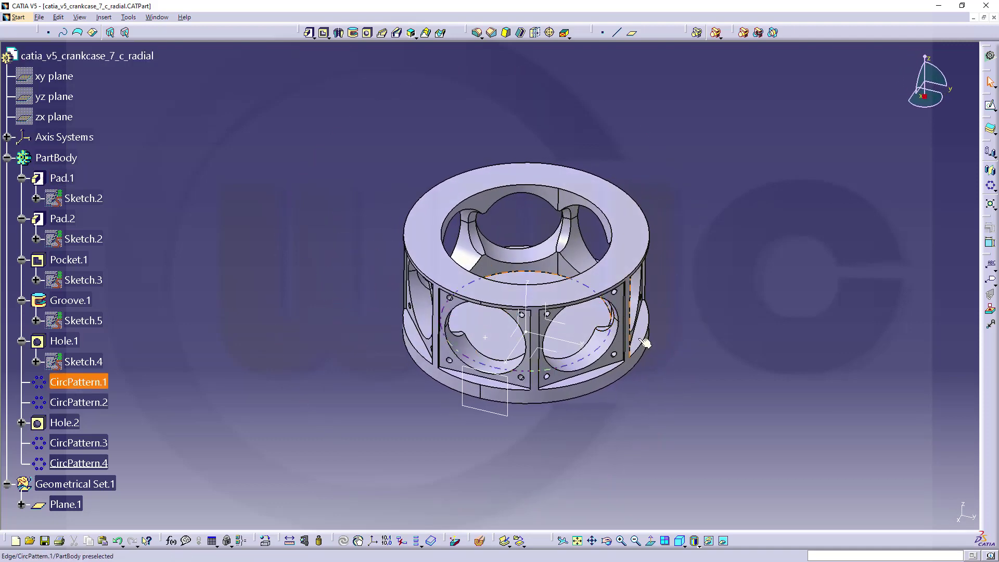
pyautogui.moveTo(614, 343)
pyautogui.mouseDown(button='middle')
pyautogui.moveTo(653, 363)
pyautogui.moveTo(573, 388)
pyautogui.moveTo(407, 338)
pyautogui.moveTo(472, 362)
pyautogui.moveTo(520, 349)
pyautogui.moveTo(558, 304)
pyautogui.moveTo(612, 370)
pyautogui.moveTo(337, 305)
pyautogui.moveTo(325, 255)
pyautogui.moveTo(704, 363)
pyautogui.moveTo(623, 362)
pyautogui.moveTo(664, 359)
pyautogui.moveTo(606, 330)
pyautogui.mouseUp(button='middle')
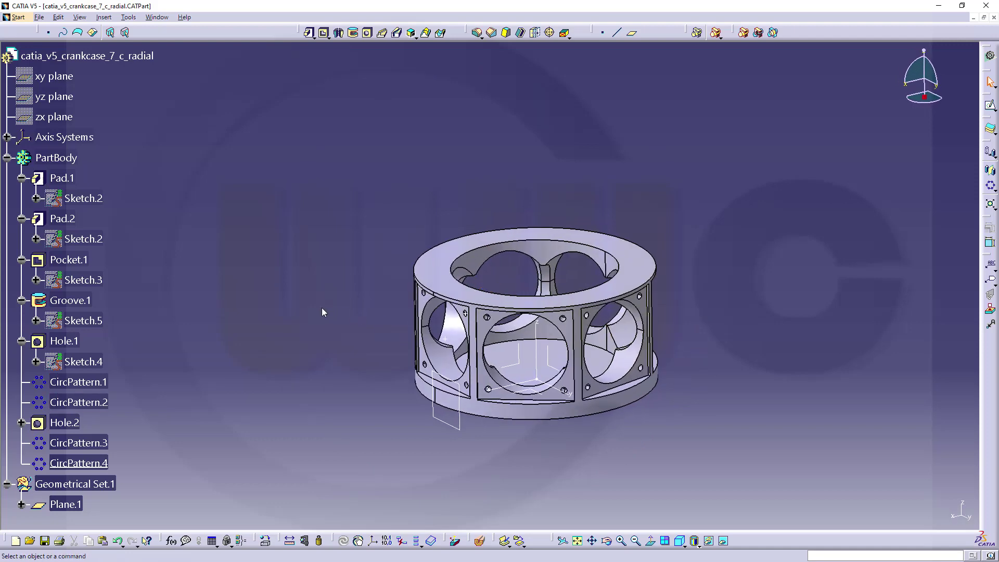